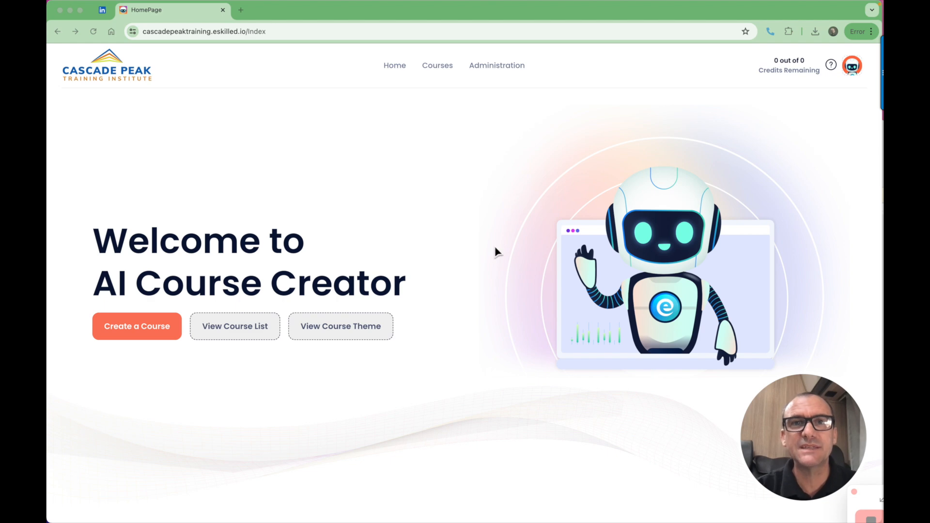
Step: Go to the course list and start creating a new course
{"action": "left_click", "coordinate": [434, 69]}
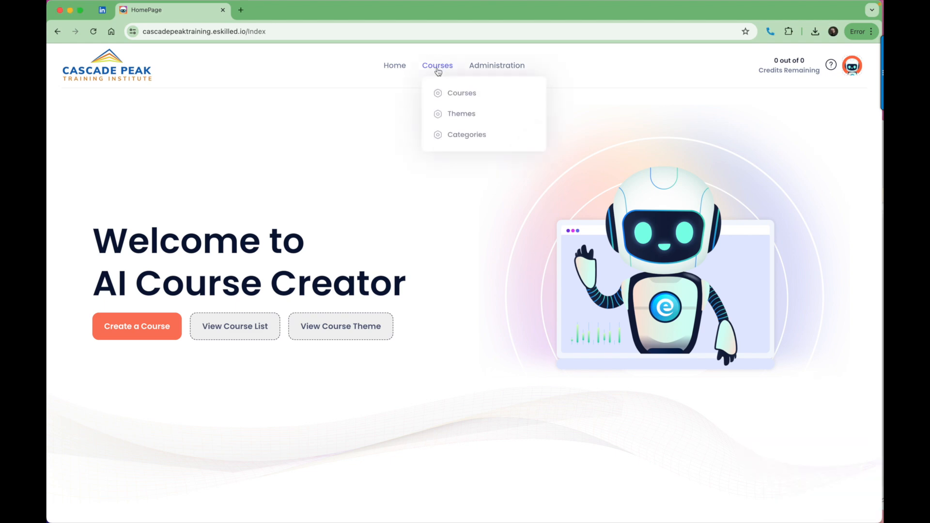
{"action": "left_click", "coordinate": [455, 92]}
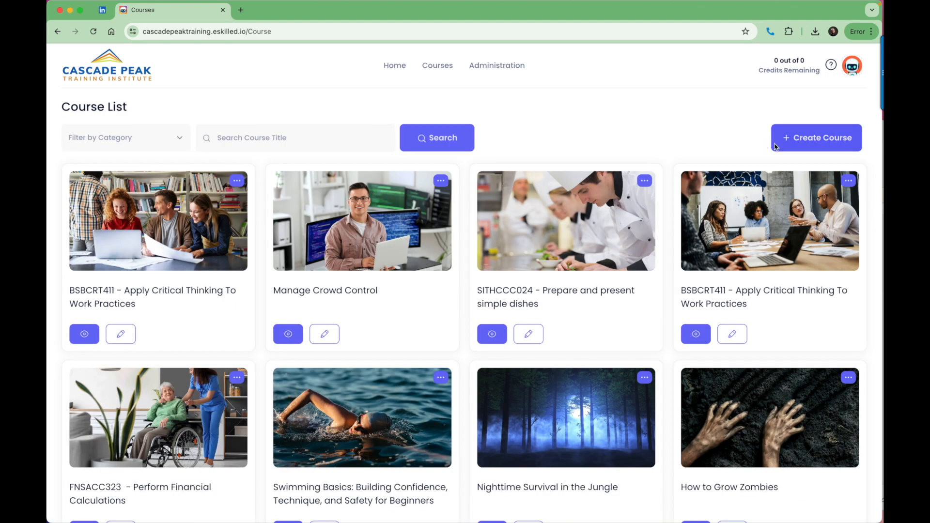
{"action": "left_click", "coordinate": [825, 141]}
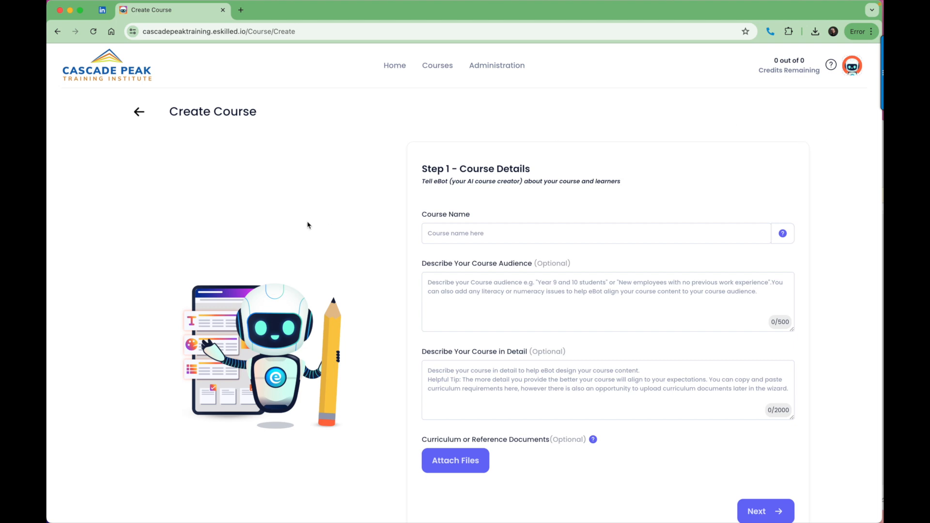
{"action": "scroll", "coordinate": [308, 226], "scroll_direction": "down", "scroll_amount": 1}
{"action": "scroll", "coordinate": [307, 225], "scroll_direction": "up", "scroll_amount": 1}
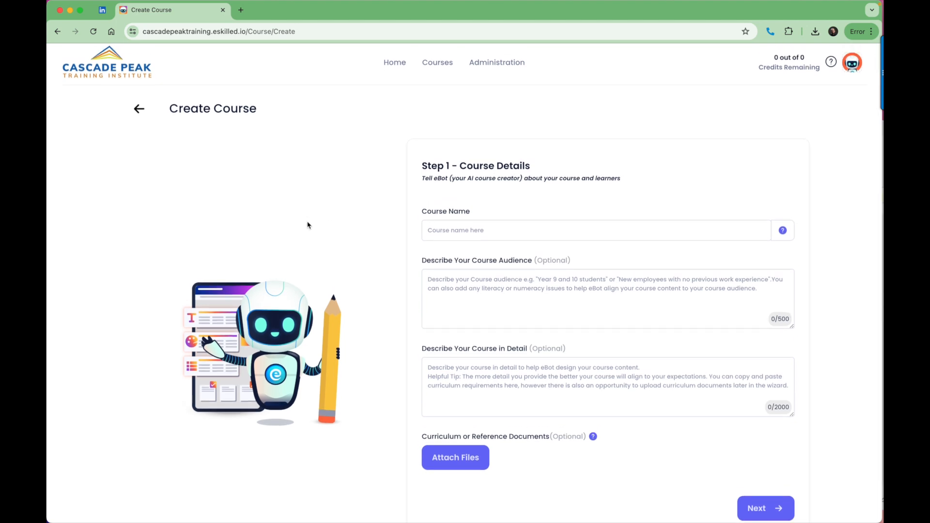
{"action": "scroll", "coordinate": [380, 314], "scroll_direction": "up", "scroll_amount": 1}
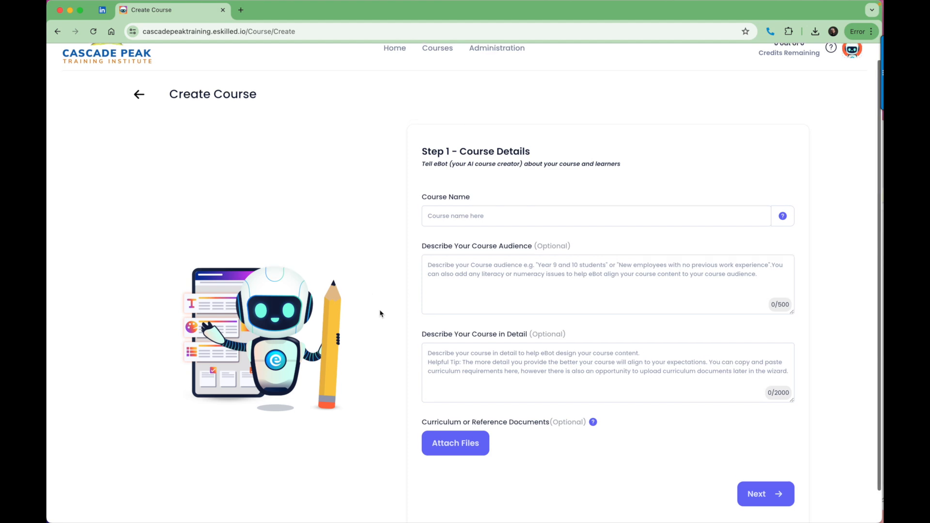
{"action": "scroll", "coordinate": [380, 313], "scroll_direction": "down", "scroll_amount": 1}
Step: Copy the course name "BSBCRT411 - Apply Critical Thinking To Work Practices" from the Word document into the form's Course Name
{"action": "mouse_move", "coordinate": [356, 520]}
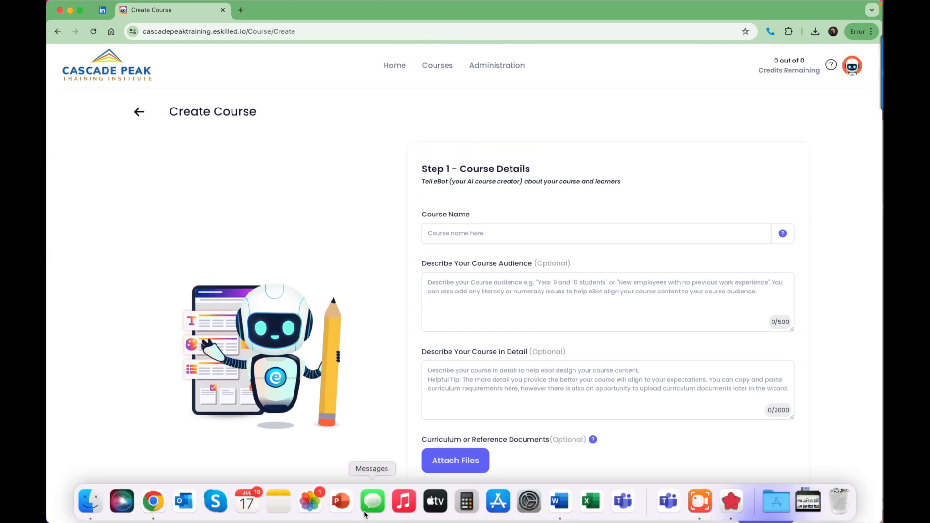
{"action": "left_click", "coordinate": [559, 501]}
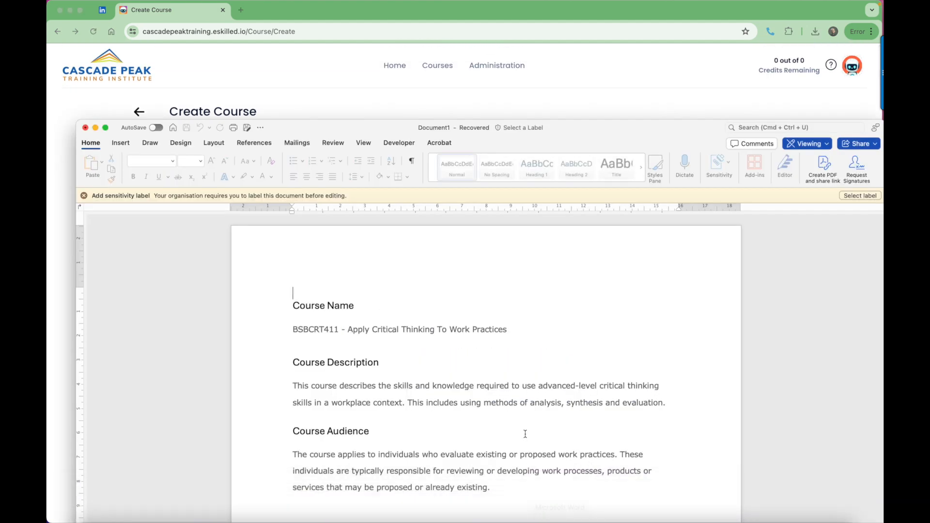
{"action": "left_click_drag", "start_coordinate": [513, 330], "coordinate": [309, 329]}
{"action": "key", "text": "ctrl+c"}
{"action": "left_click", "coordinate": [73, 287]}
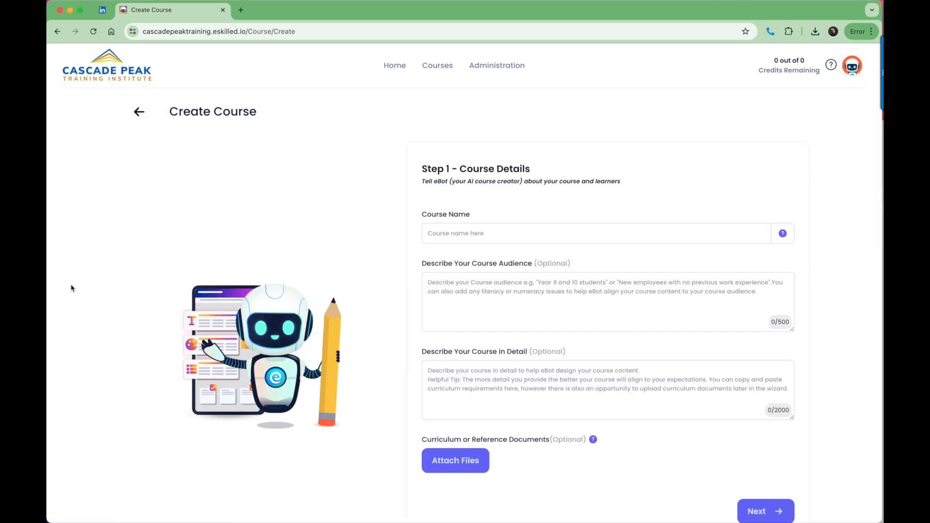
{"action": "left_click", "coordinate": [566, 232]}
{"action": "key", "text": "ctrl+v"}
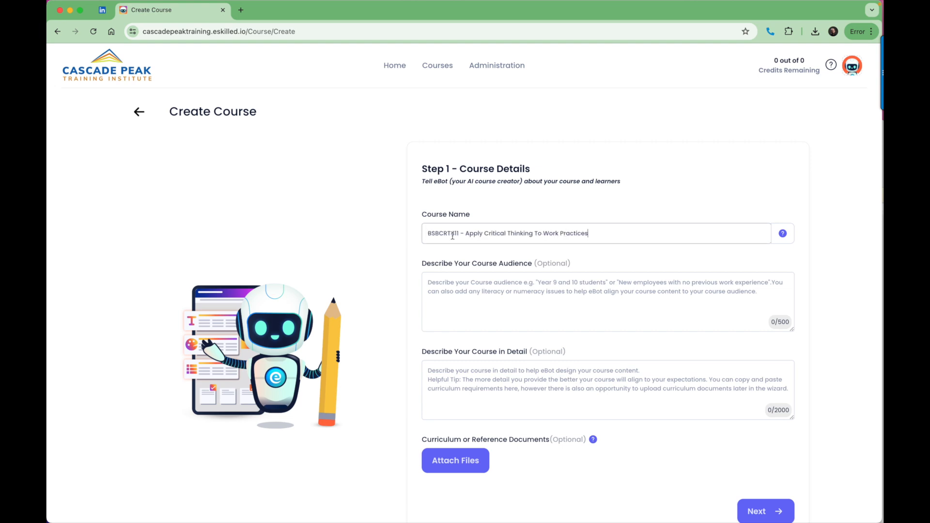
Step: Describe the course audience as "Student in this course have average literacy and are looking to enter the workforce."
{"action": "left_click", "coordinate": [491, 298]}
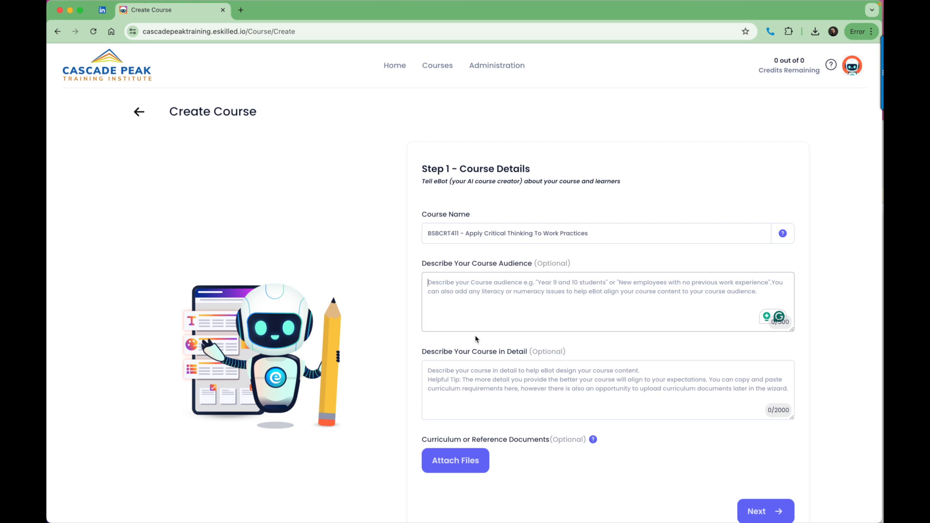
{"action": "type", "text": "Studen"}
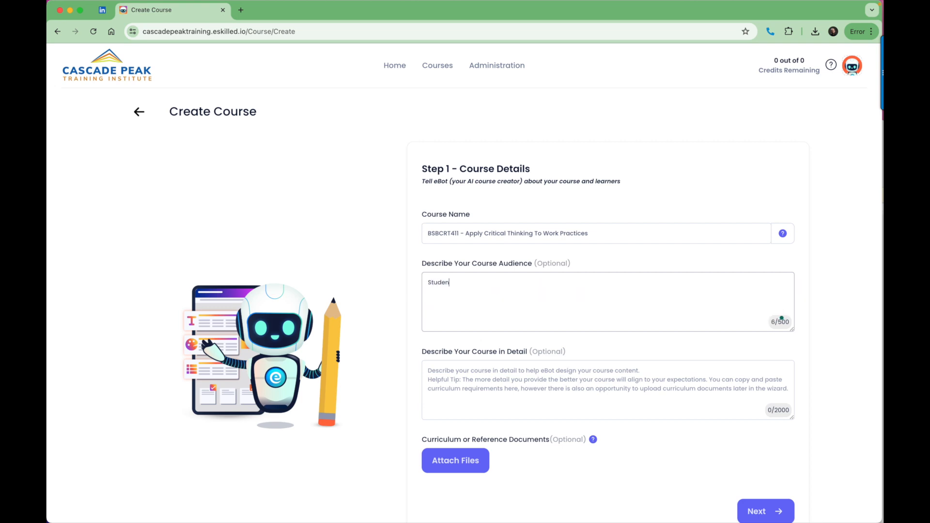
{"action": "type", "text": "nt in this course have average literacy and a"}
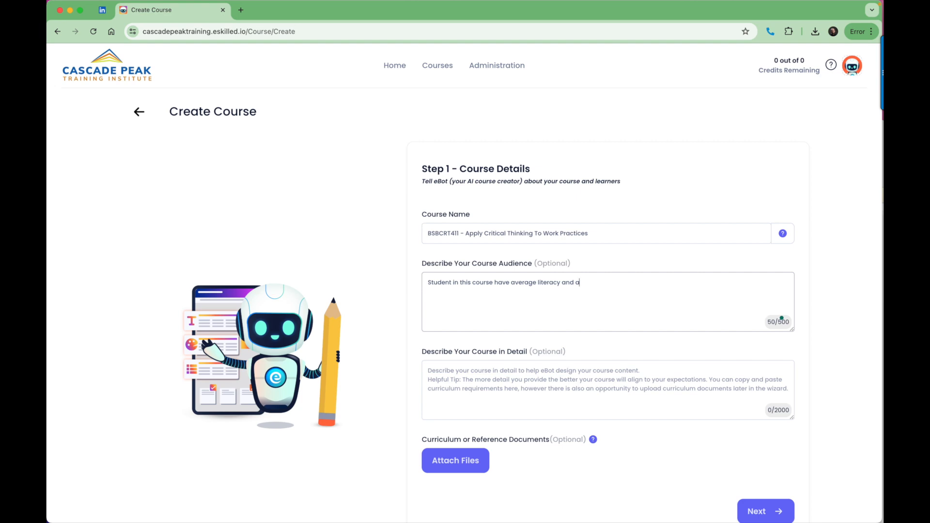
{"action": "type", "text": "re looking to enter the workforce."}
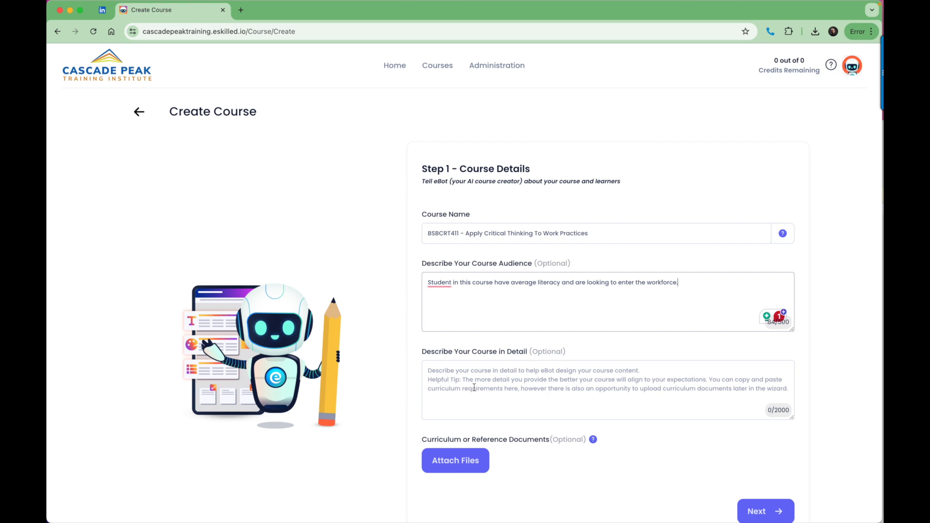
Step: Copy the two-sentence Course Description from the Word document into the form's detailed course description
{"action": "mouse_move", "coordinate": [504, 509]}
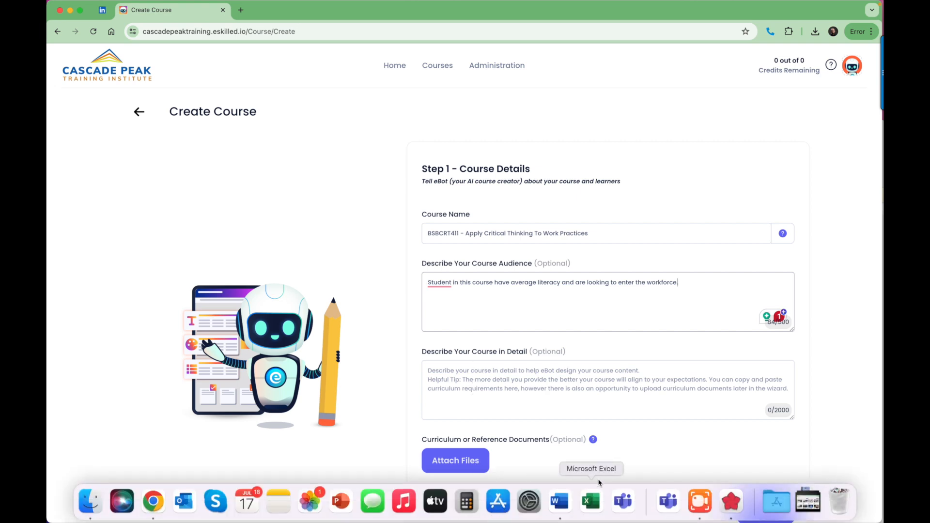
{"action": "mouse_move", "coordinate": [436, 516]}
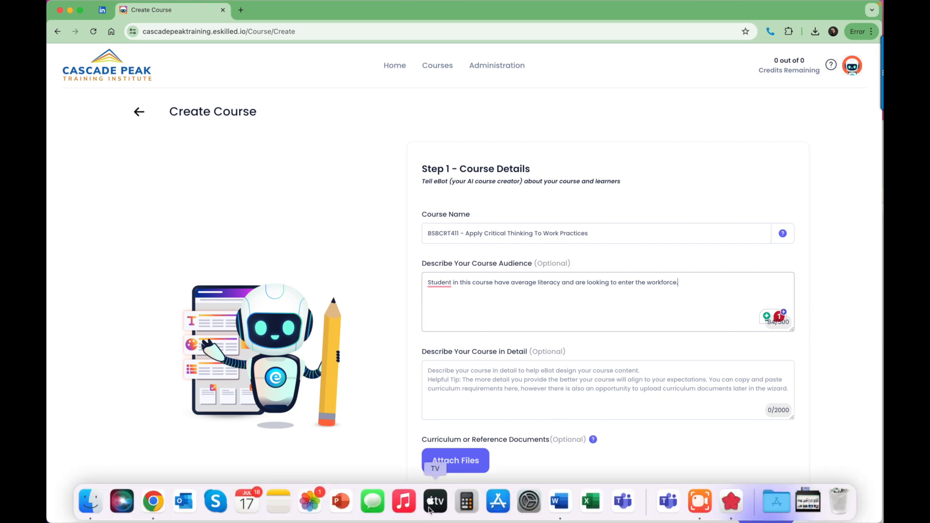
{"action": "left_click", "coordinate": [559, 501]}
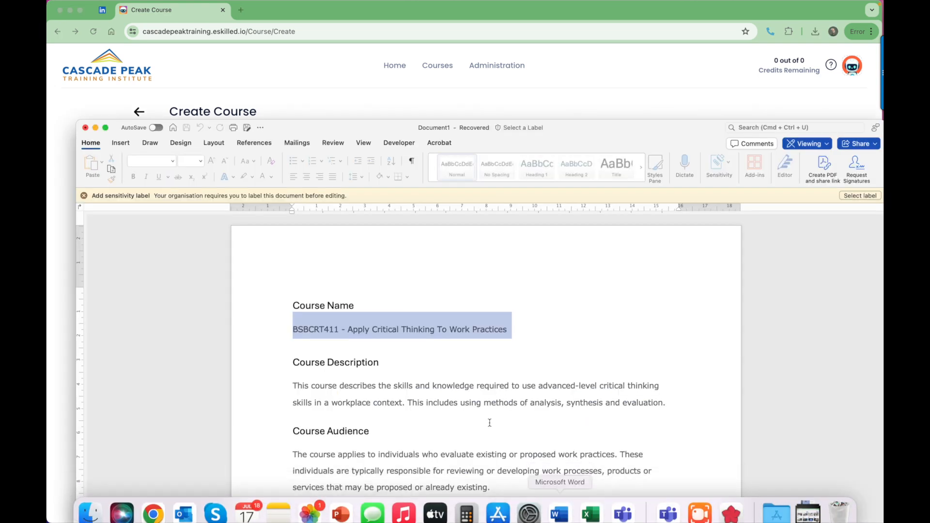
{"action": "scroll", "coordinate": [458, 361], "scroll_direction": "down", "scroll_amount": 3}
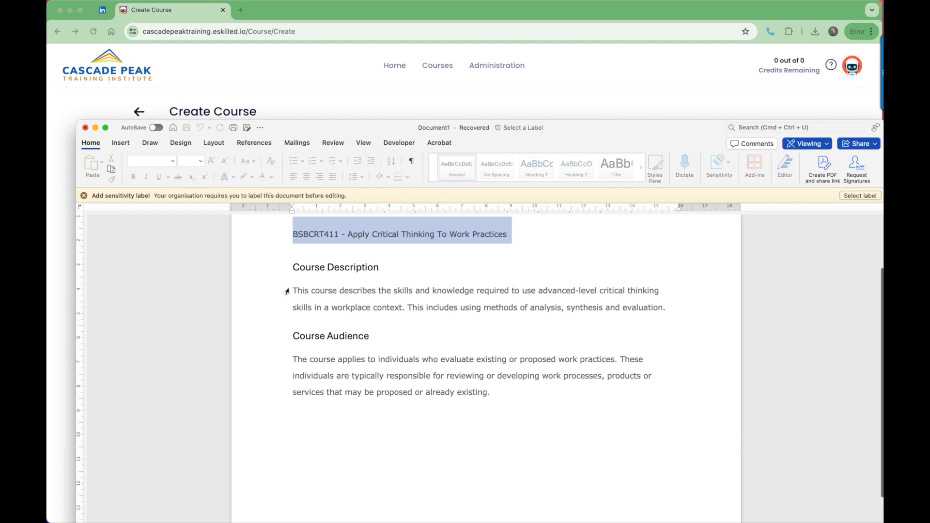
{"action": "left_click_drag", "start_coordinate": [292, 291], "coordinate": [675, 313]}
{"action": "key", "text": "super+c"}
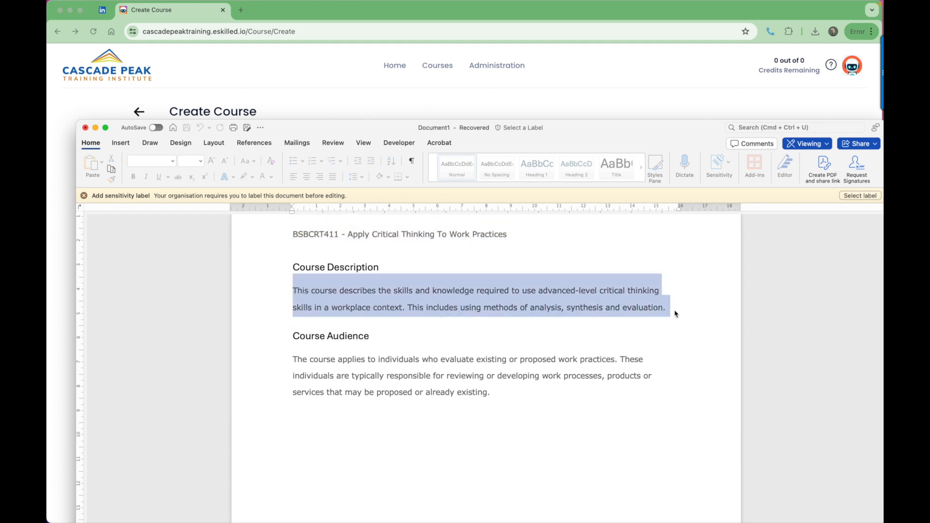
{"action": "left_click", "coordinate": [320, 95]}
{"action": "left_click", "coordinate": [455, 373]}
{"action": "key", "text": "super+v"}
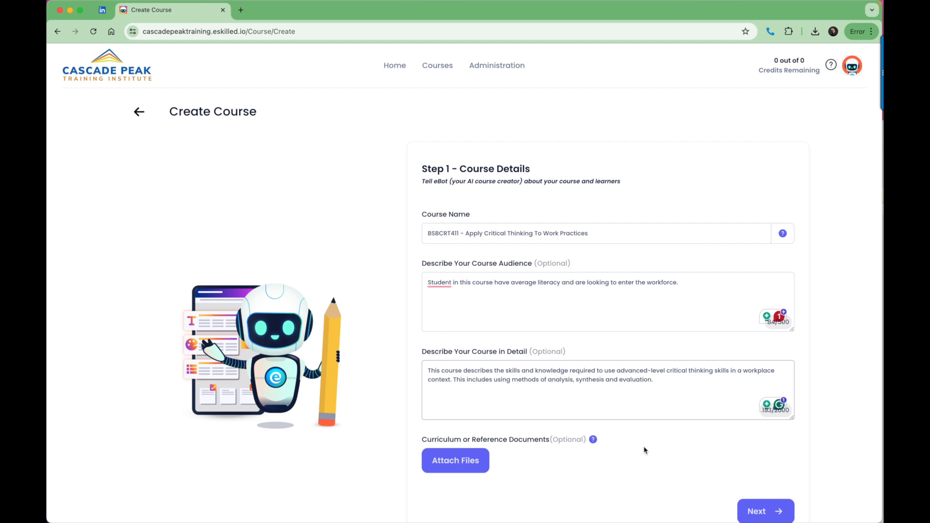
{"action": "scroll", "coordinate": [615, 461], "scroll_direction": "down", "scroll_amount": 1}
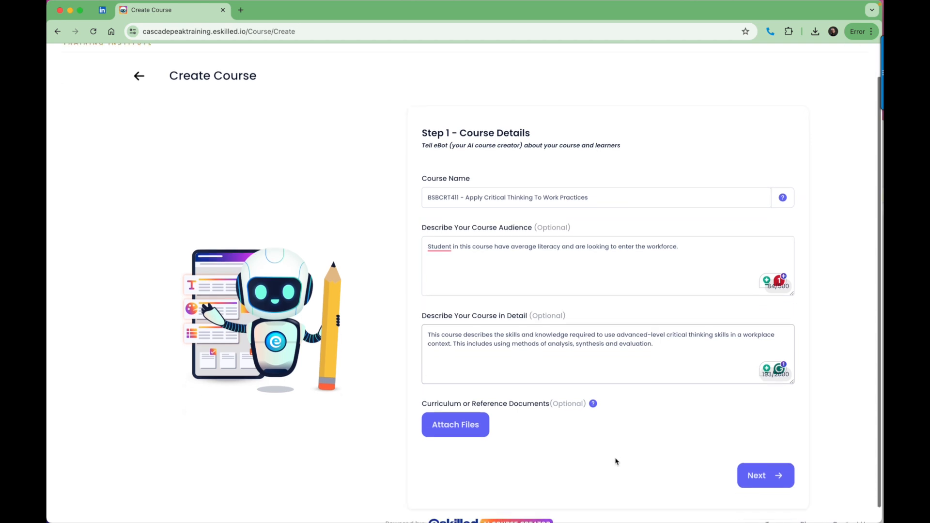
{"action": "double_click", "coordinate": [456, 198]}
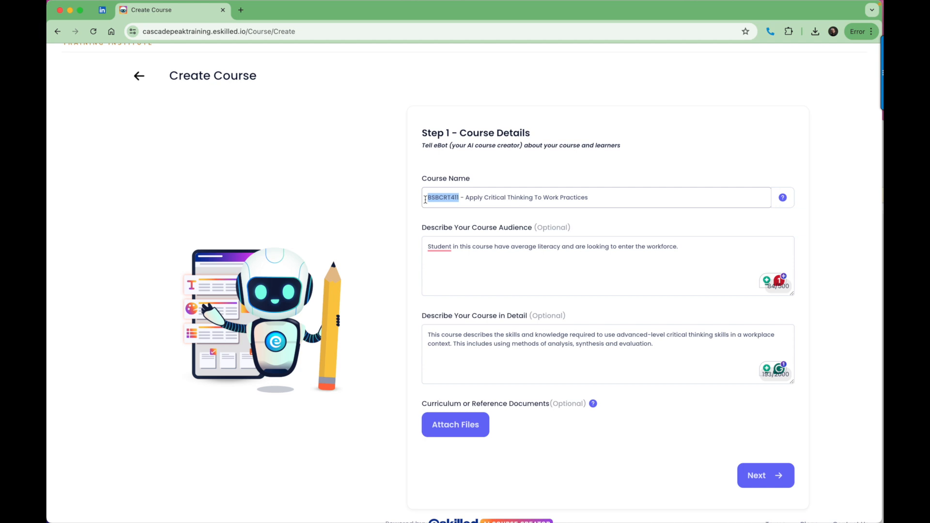
{"action": "left_click", "coordinate": [469, 217]}
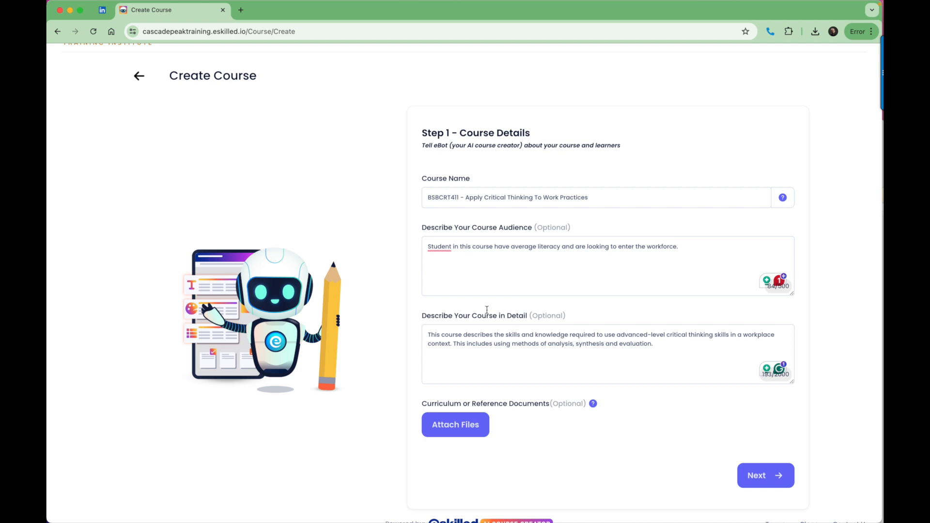
Step: Choose BSBCRT411_AssessmentRequirements_R1 (1).pdf and BSBCRT411_R1 (1).pdf from Downloads as the curriculum or reference documents to attach
{"action": "scroll", "coordinate": [494, 431], "scroll_direction": "down", "scroll_amount": 1}
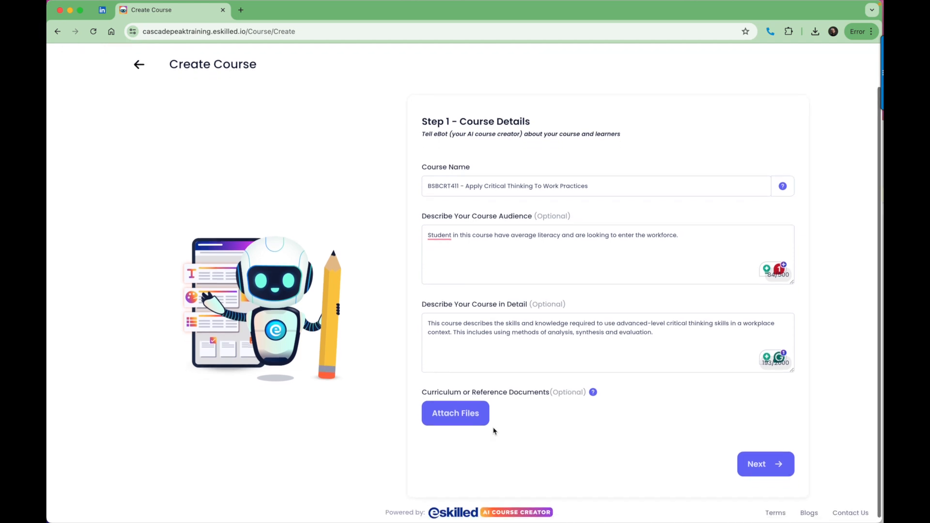
{"action": "left_click", "coordinate": [462, 419]}
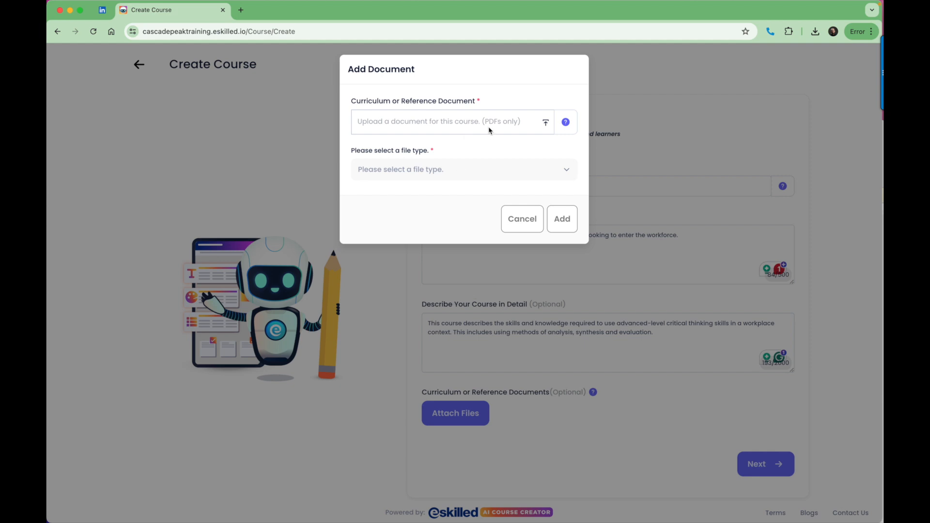
{"action": "left_click", "coordinate": [547, 125]}
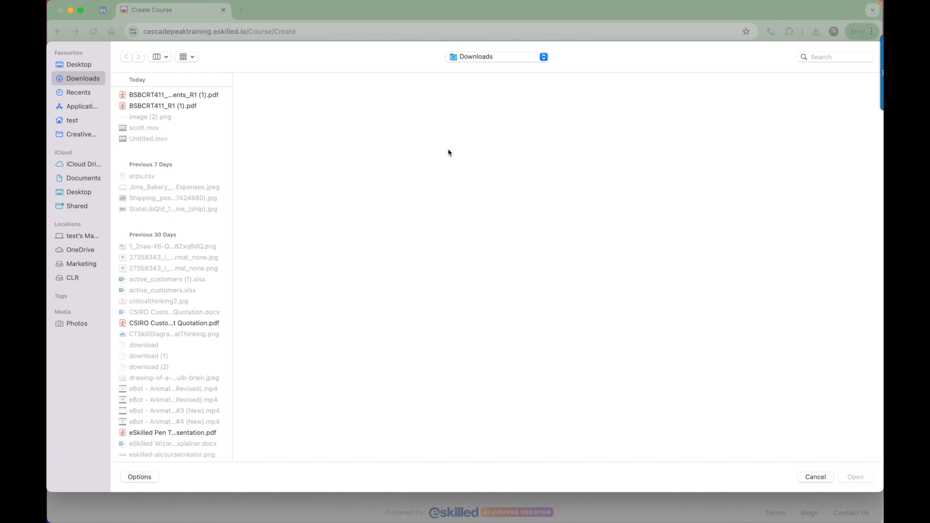
{"action": "left_click", "coordinate": [160, 99]}
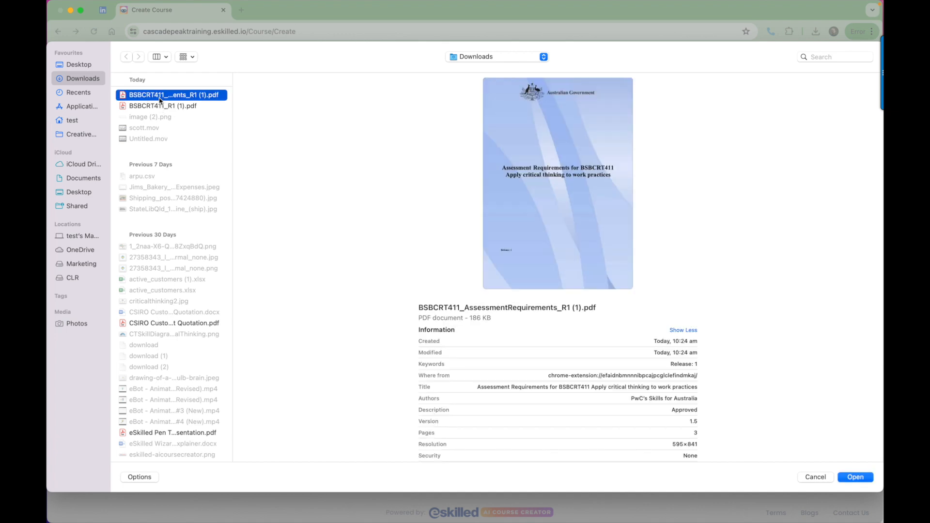
{"action": "left_click", "coordinate": [160, 107], "text": "shift"}
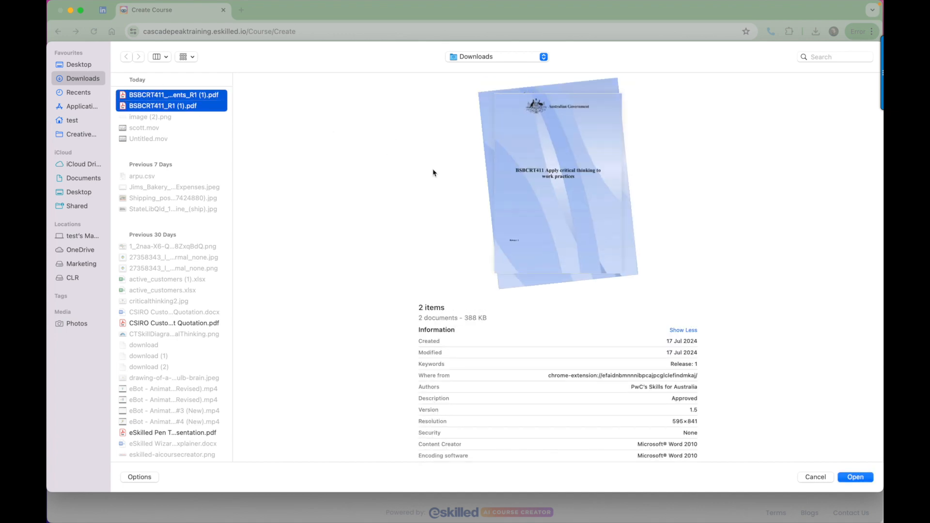
{"action": "left_click", "coordinate": [855, 477]}
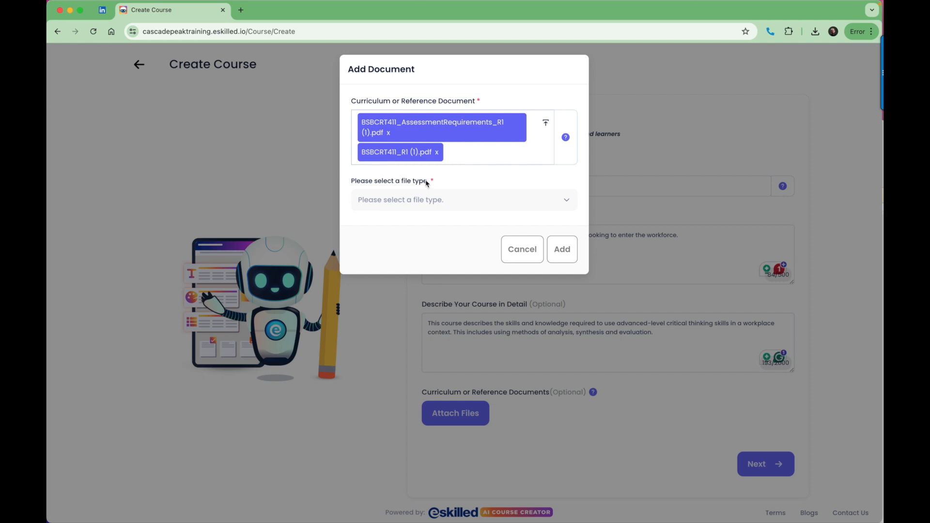
Step: Examine the full list of file types available for the reference documents without choosing one
{"action": "left_click", "coordinate": [467, 201]}
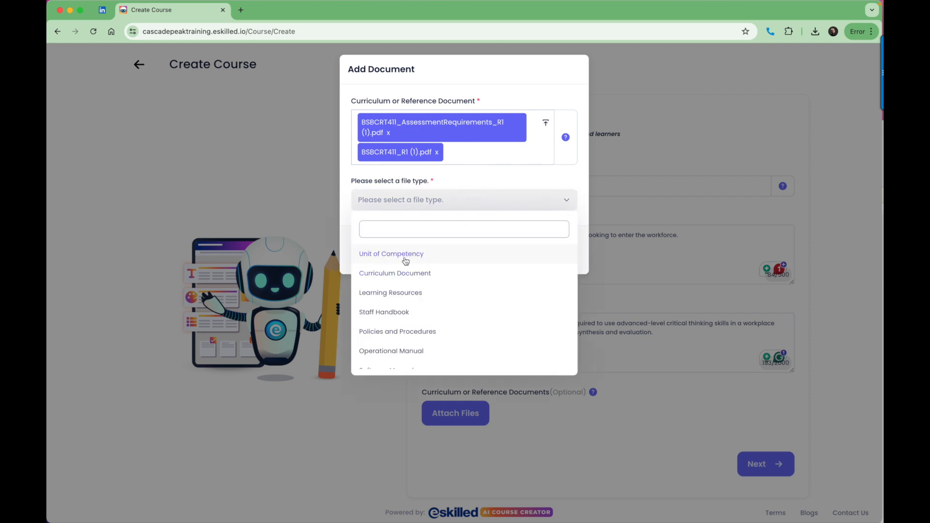
{"action": "scroll", "coordinate": [450, 293], "scroll_direction": "down", "scroll_amount": 1}
{"action": "scroll", "coordinate": [450, 293], "scroll_direction": "up", "scroll_amount": 1}
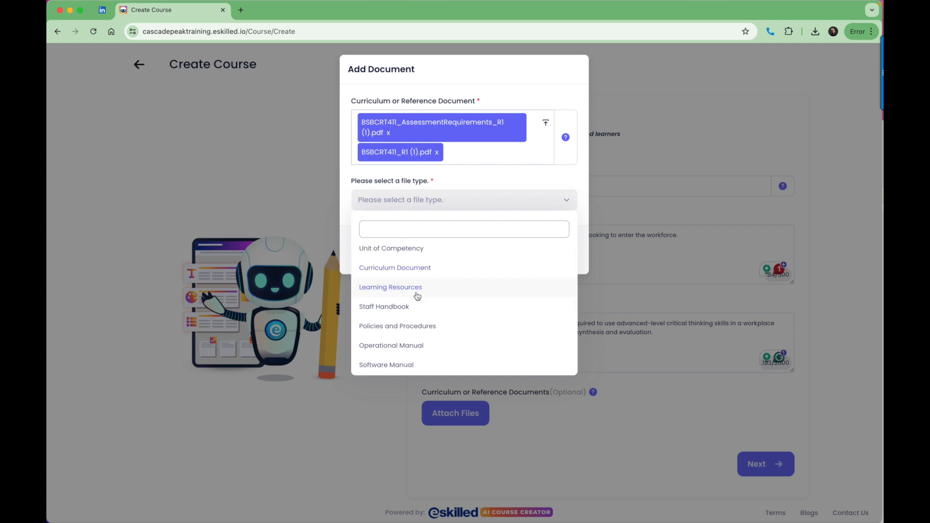
{"action": "scroll", "coordinate": [451, 301], "scroll_direction": "down", "scroll_amount": 1}
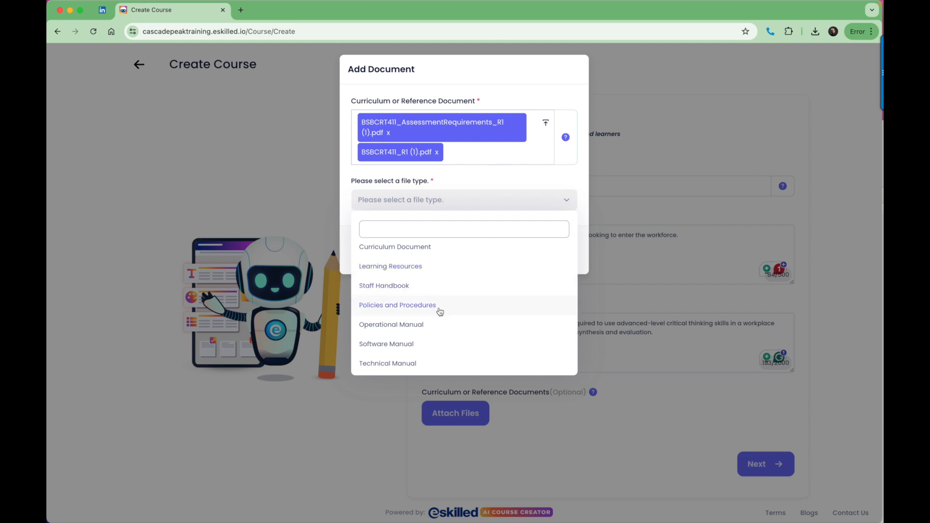
{"action": "scroll", "coordinate": [438, 309], "scroll_direction": "down", "scroll_amount": 1}
{"action": "scroll", "coordinate": [455, 332], "scroll_direction": "down", "scroll_amount": 1}
{"action": "scroll", "coordinate": [411, 315], "scroll_direction": "down", "scroll_amount": 1}
{"action": "scroll", "coordinate": [446, 338], "scroll_direction": "down", "scroll_amount": 1}
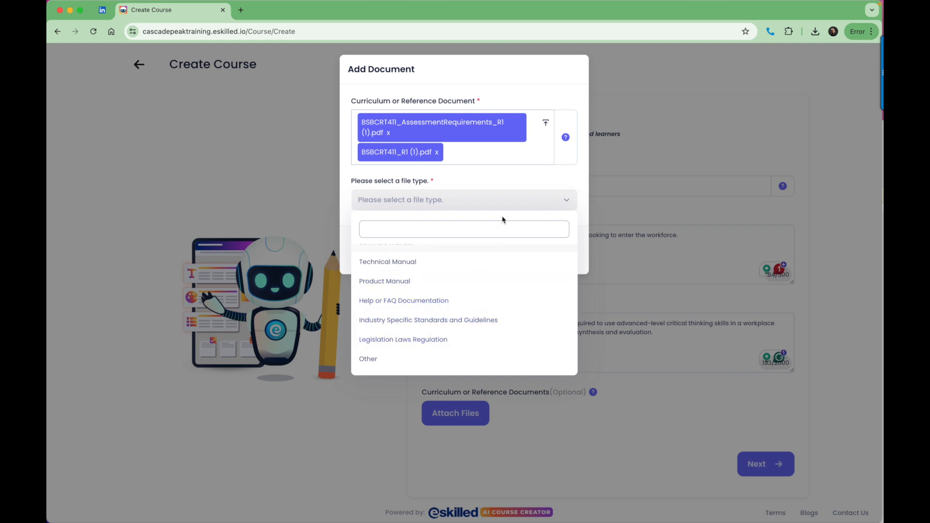
{"action": "left_click", "coordinate": [529, 180]}
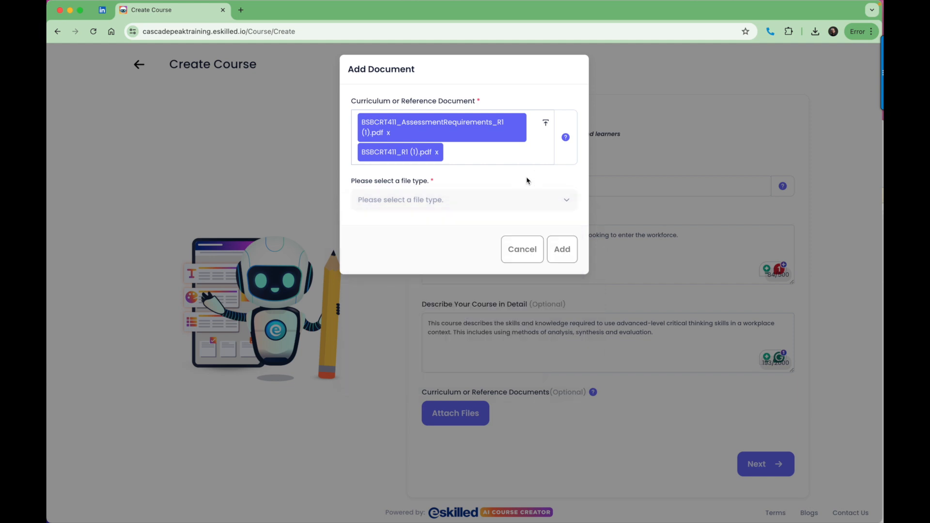
Step: Set the file type of both documents to Unit of Competency and add them to the course
{"action": "left_click", "coordinate": [563, 250]}
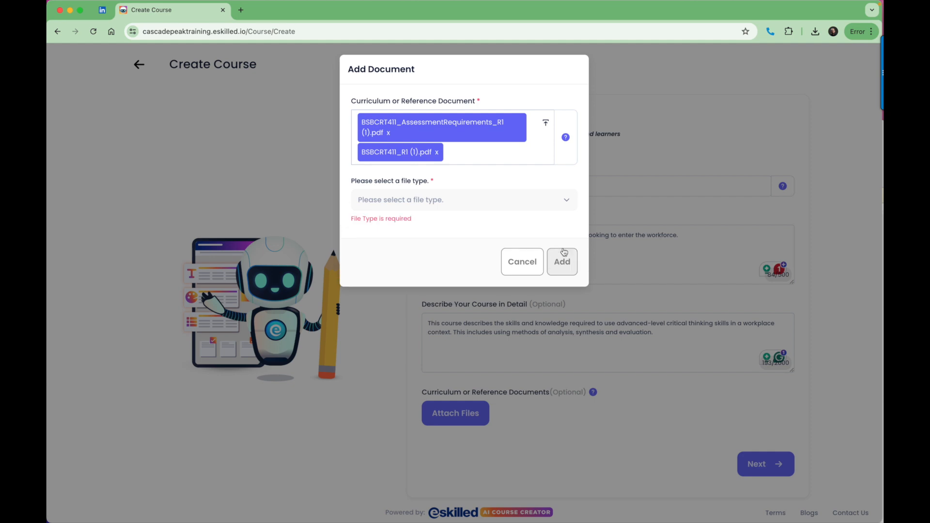
{"action": "left_click", "coordinate": [525, 200]}
{"action": "left_click", "coordinate": [442, 262]}
{"action": "left_click", "coordinate": [562, 262]}
{"action": "scroll", "coordinate": [584, 346], "scroll_direction": "down", "scroll_amount": 3}
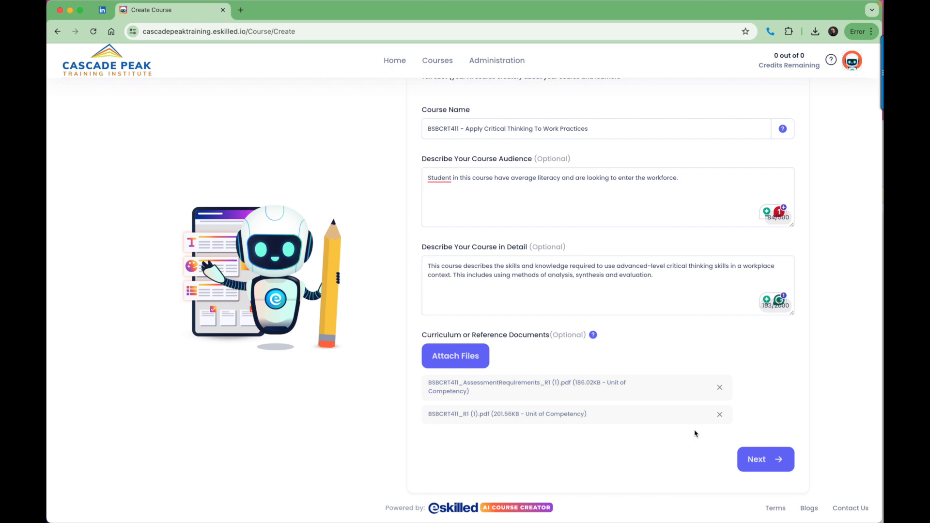
Step: Continue to the Course Context step, set the Breadth and Depth to Comprehensive and consult the explanation of its levels
{"action": "left_click", "coordinate": [766, 462]}
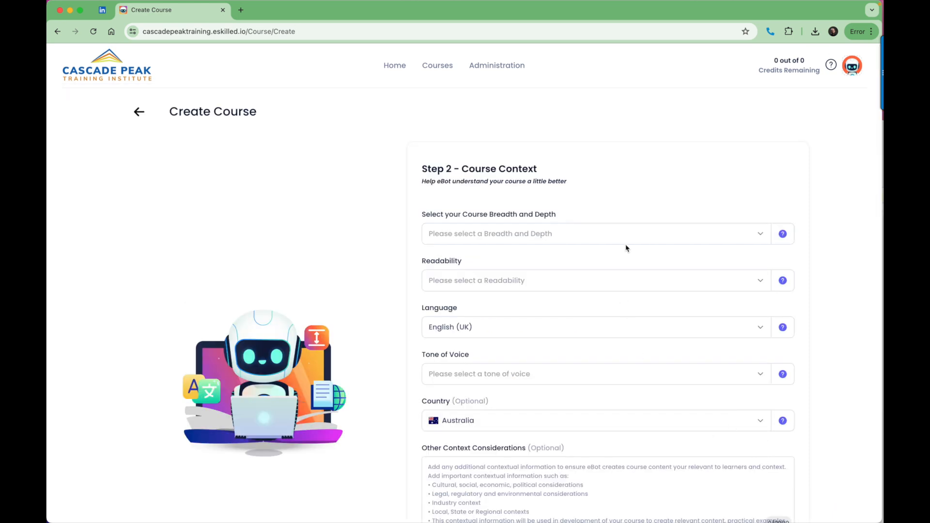
{"action": "left_click", "coordinate": [551, 240]}
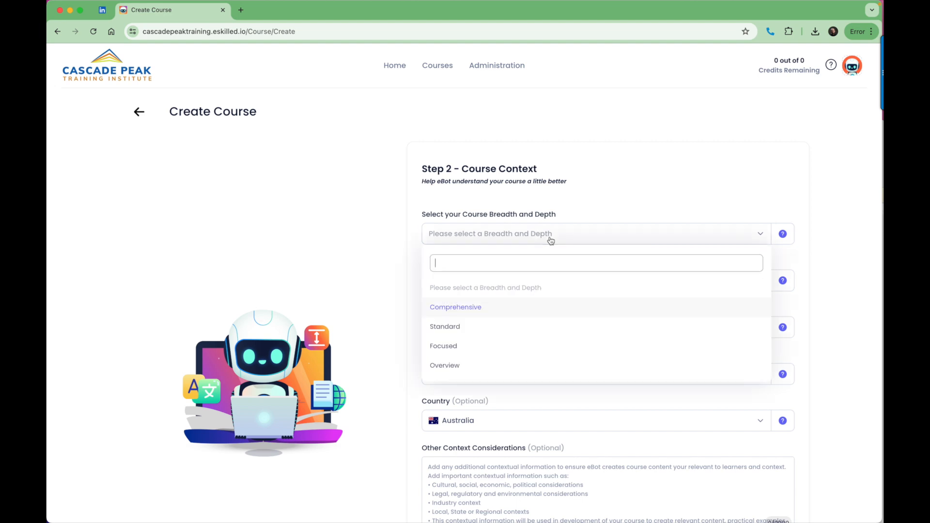
{"action": "left_click", "coordinate": [470, 314]}
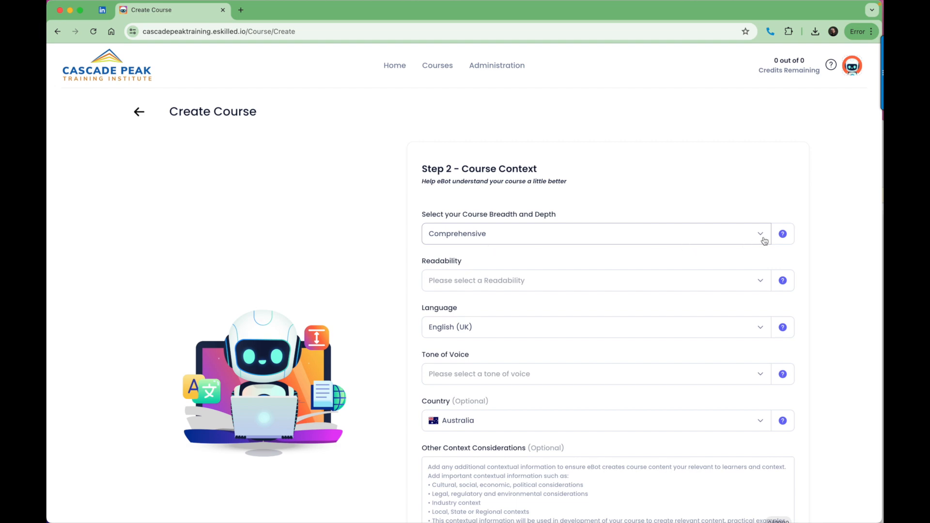
{"action": "mouse_move", "coordinate": [783, 235]}
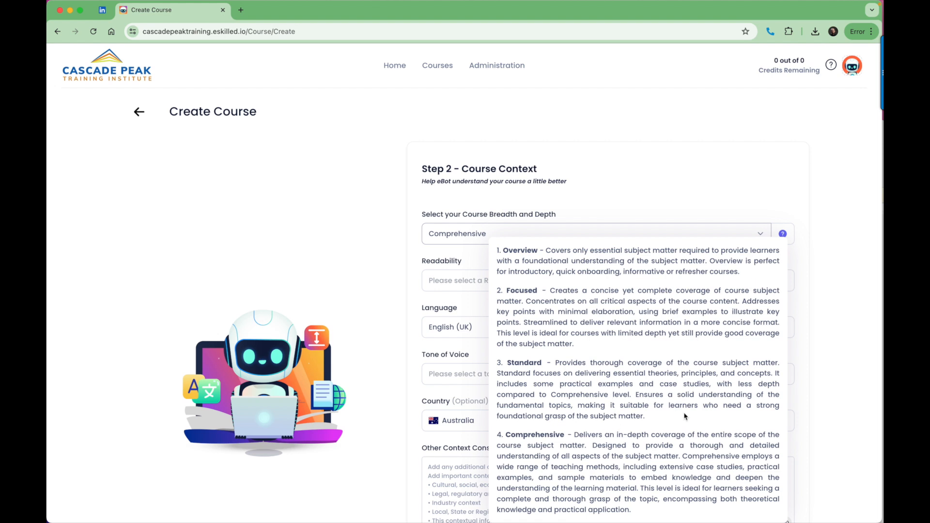
Step: Consult the reading level guide and set the course Readability to Standard
{"action": "scroll", "coordinate": [684, 415], "scroll_direction": "down", "scroll_amount": 1}
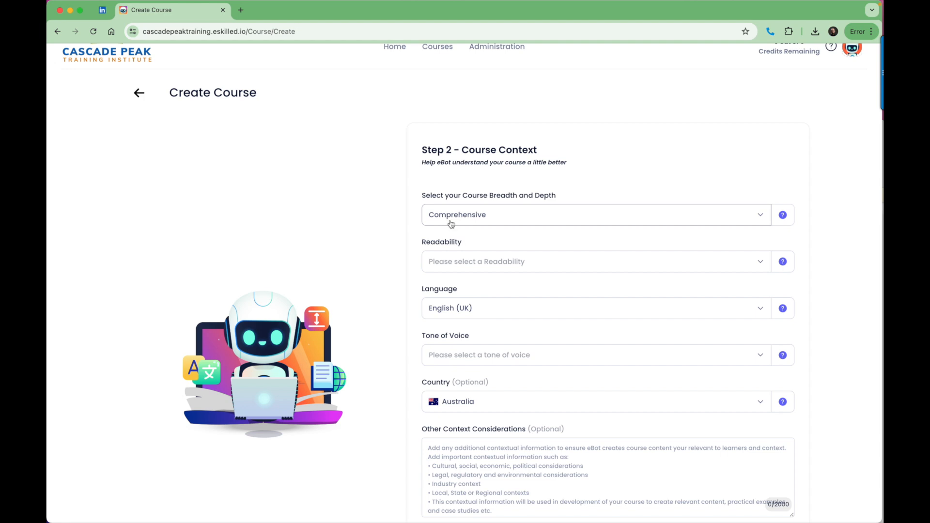
{"action": "scroll", "coordinate": [410, 259], "scroll_direction": "down", "scroll_amount": 1}
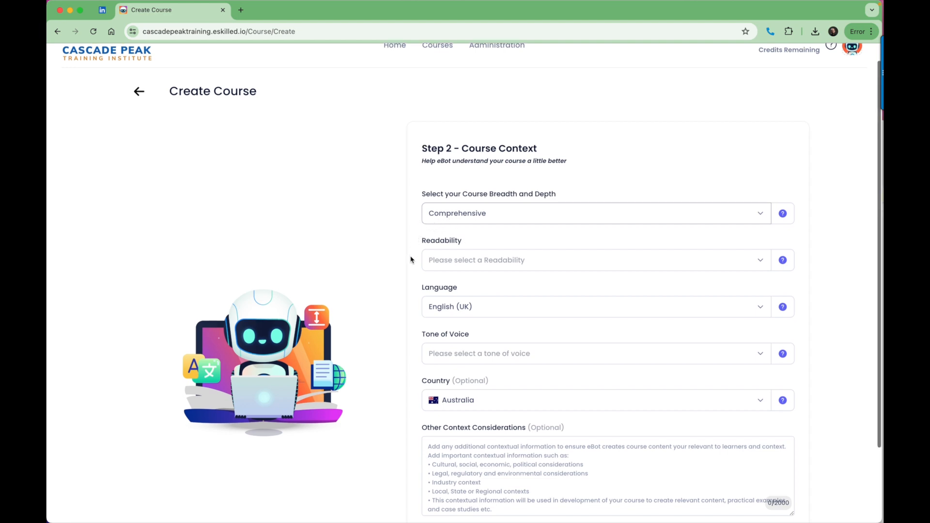
{"action": "scroll", "coordinate": [411, 259], "scroll_direction": "down", "scroll_amount": 1}
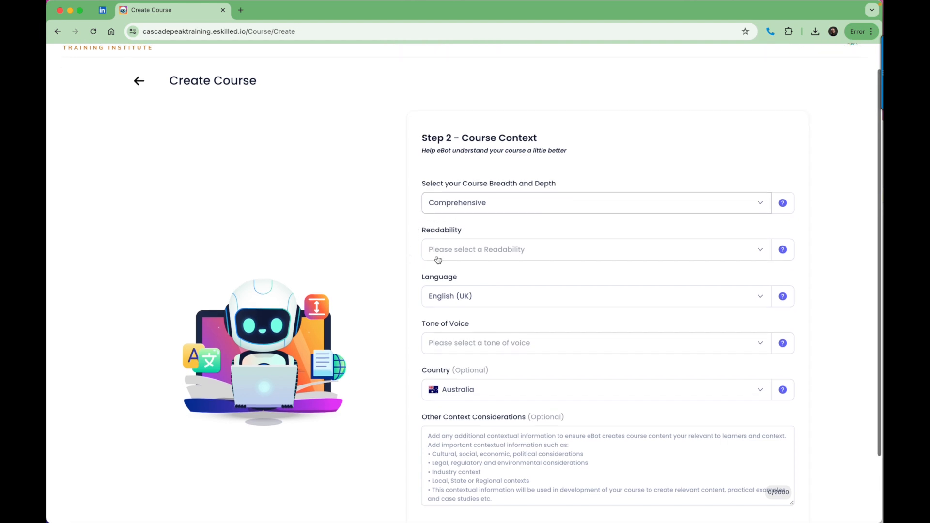
{"action": "left_click", "coordinate": [485, 247]}
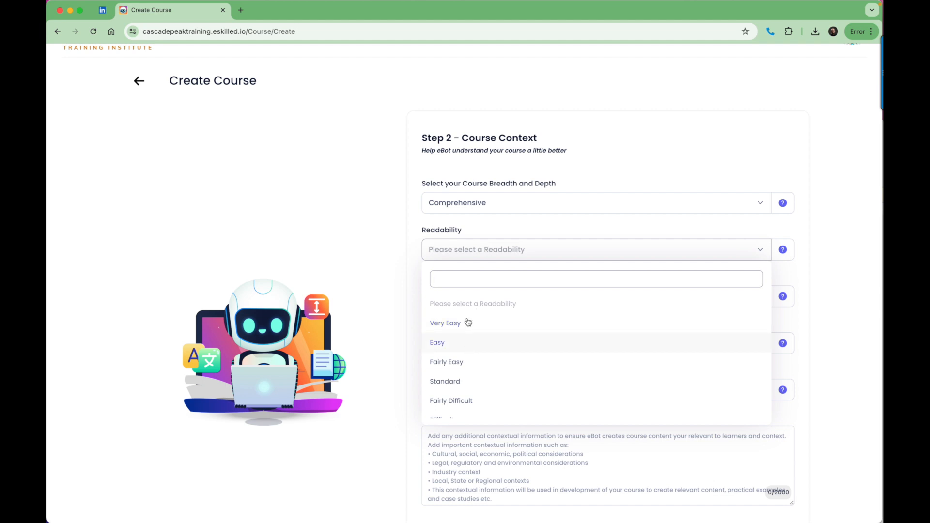
{"action": "left_click", "coordinate": [468, 229]}
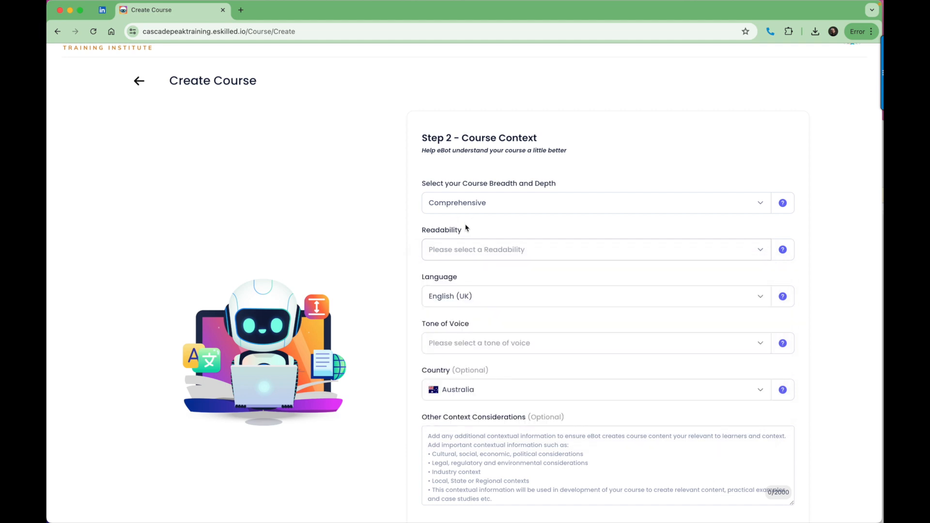
{"action": "left_click", "coordinate": [457, 251]}
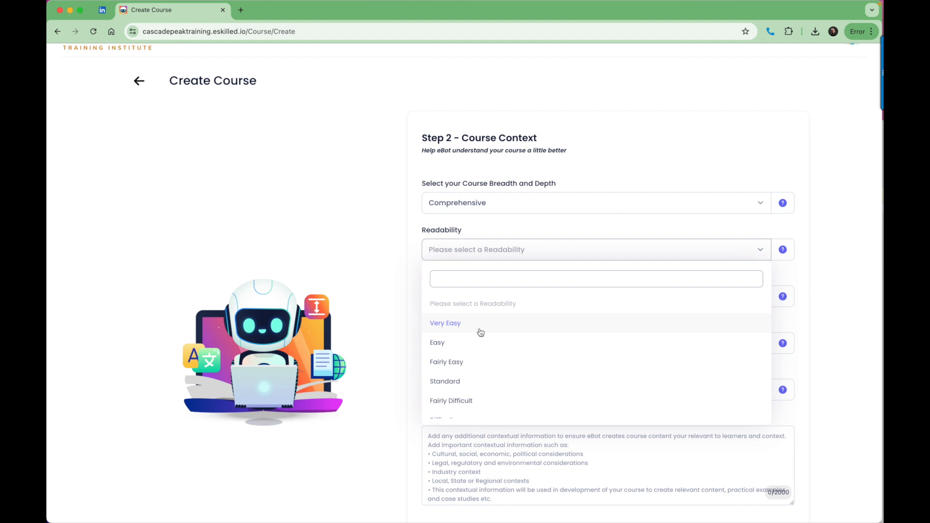
{"action": "mouse_move", "coordinate": [784, 251]}
{"action": "left_click", "coordinate": [822, 287]}
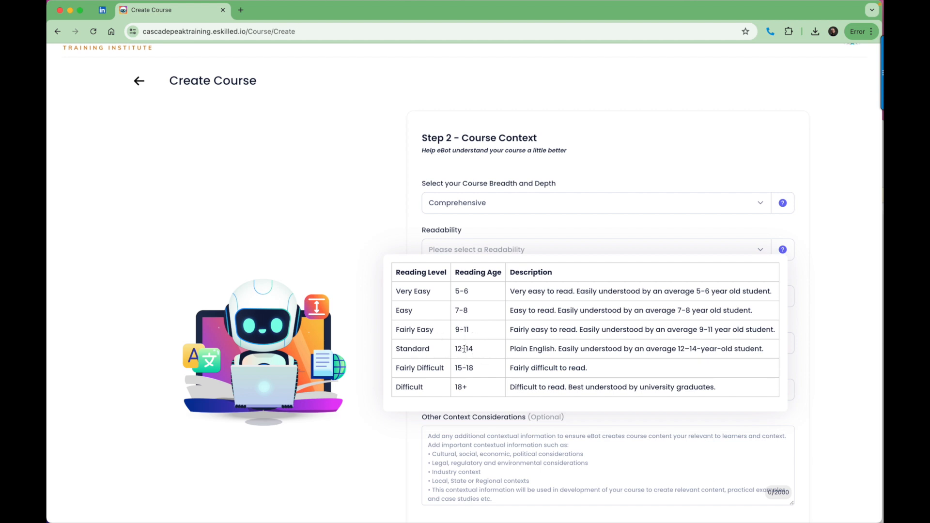
{"action": "left_click", "coordinate": [758, 255]}
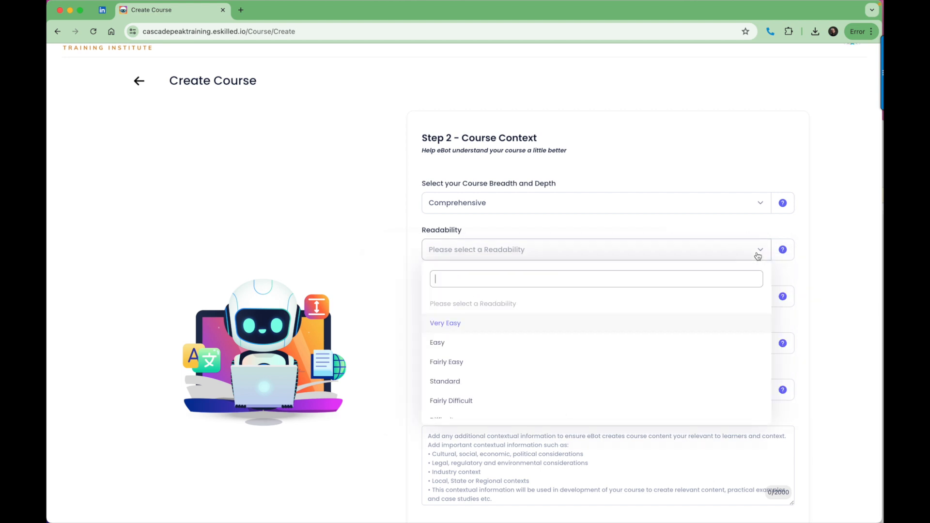
{"action": "left_click", "coordinate": [547, 381]}
{"action": "mouse_move", "coordinate": [784, 256]}
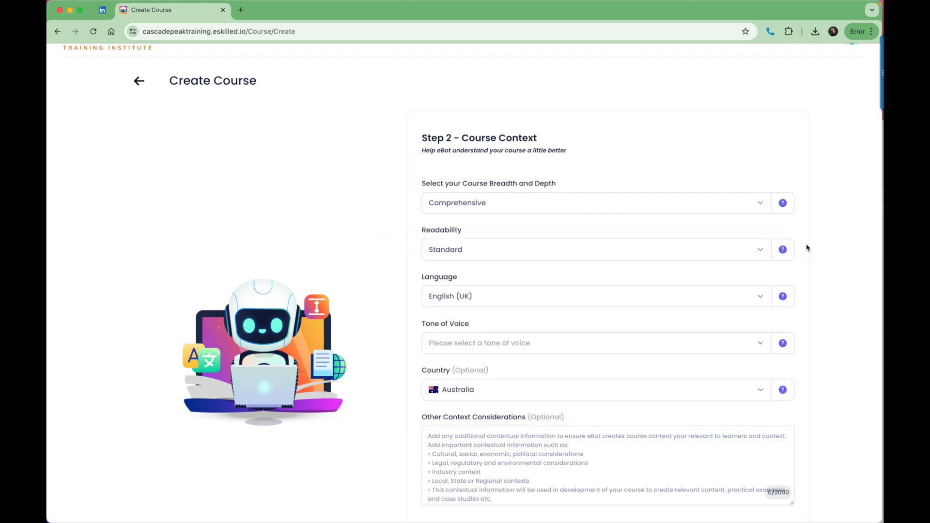
{"action": "scroll", "coordinate": [809, 304], "scroll_direction": "down", "scroll_amount": 1}
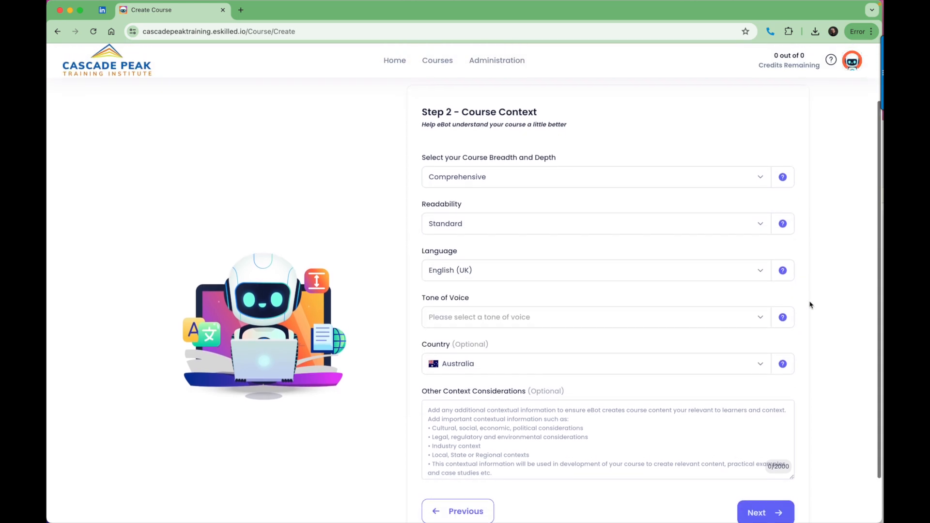
{"action": "scroll", "coordinate": [690, 304], "scroll_direction": "down", "scroll_amount": 1}
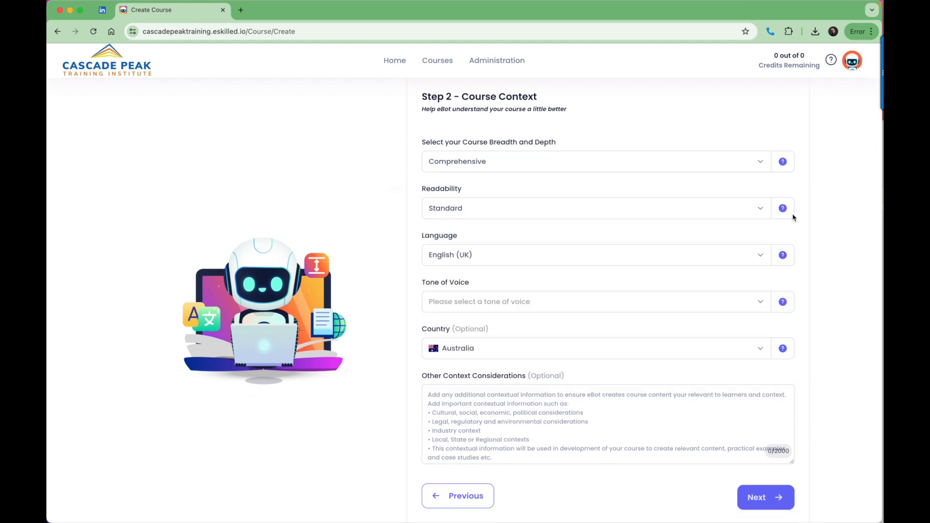
{"action": "mouse_move", "coordinate": [786, 212]}
Step: Browse the available course languages without choosing a different one
{"action": "scroll", "coordinate": [705, 313], "scroll_direction": "down", "scroll_amount": 2}
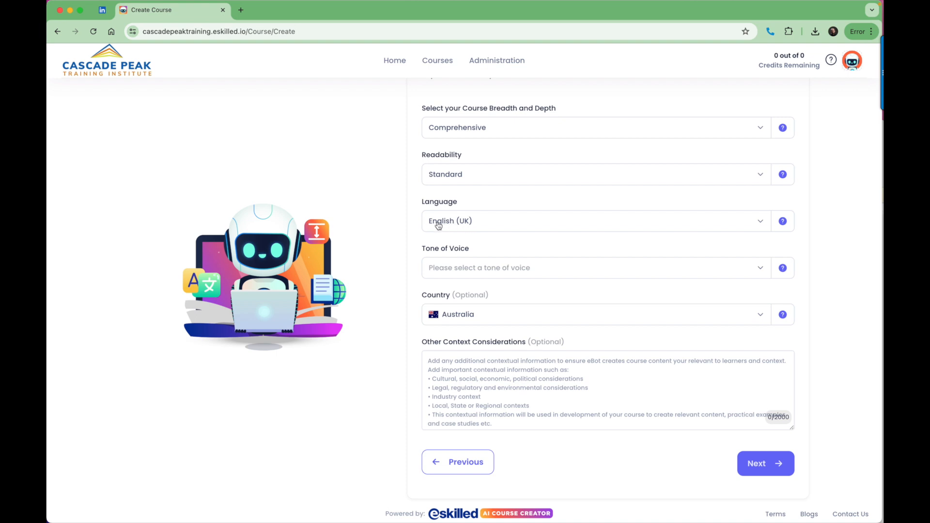
{"action": "left_click", "coordinate": [477, 221]}
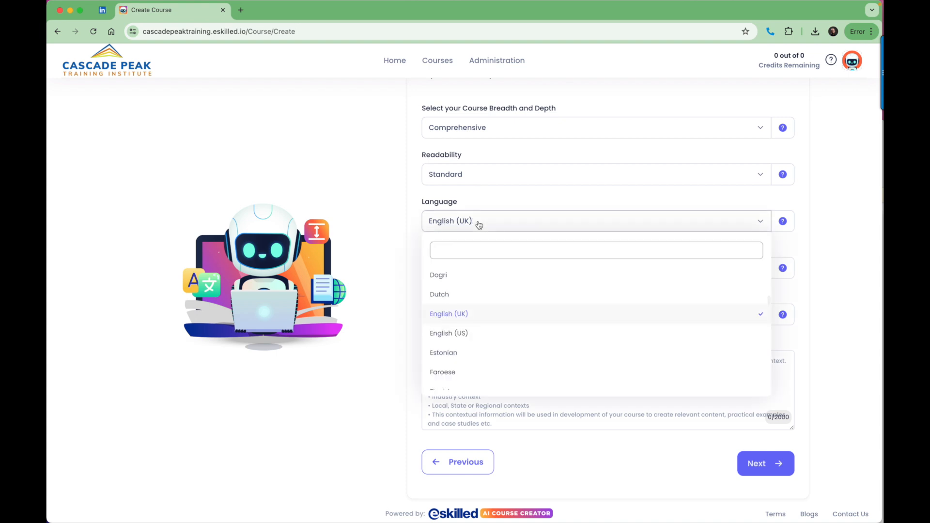
{"action": "scroll", "coordinate": [463, 305], "scroll_direction": "up", "scroll_amount": 1}
{"action": "scroll", "coordinate": [462, 306], "scroll_direction": "down", "scroll_amount": 2}
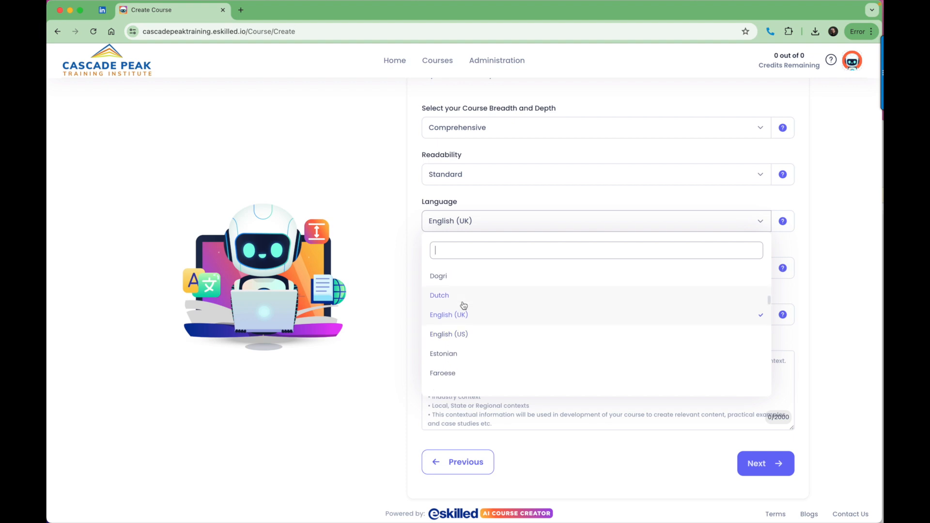
{"action": "left_click", "coordinate": [495, 199]}
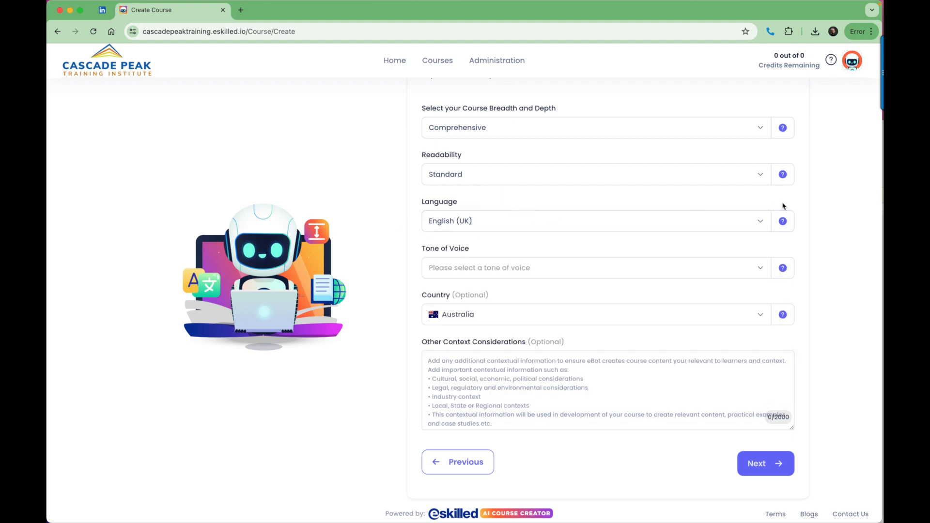
Step: Review the available tones of voice and set the Tone of Voice to Casual
{"action": "scroll", "coordinate": [826, 225], "scroll_direction": "down", "scroll_amount": 1}
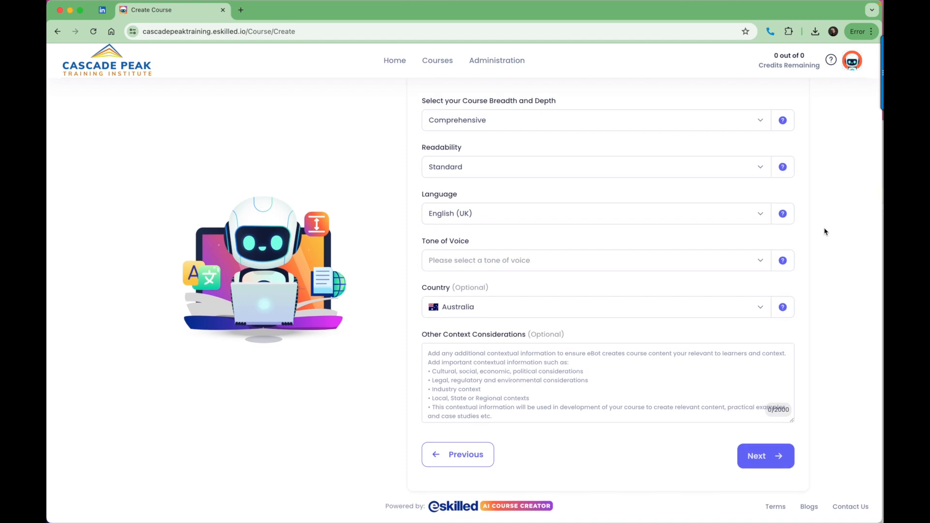
{"action": "left_click", "coordinate": [721, 269]}
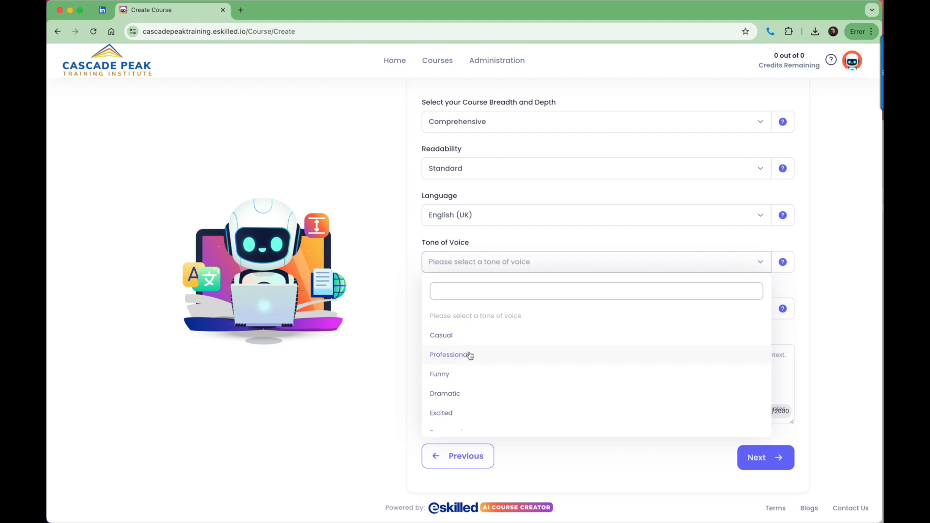
{"action": "scroll", "coordinate": [477, 380], "scroll_direction": "down", "scroll_amount": 1}
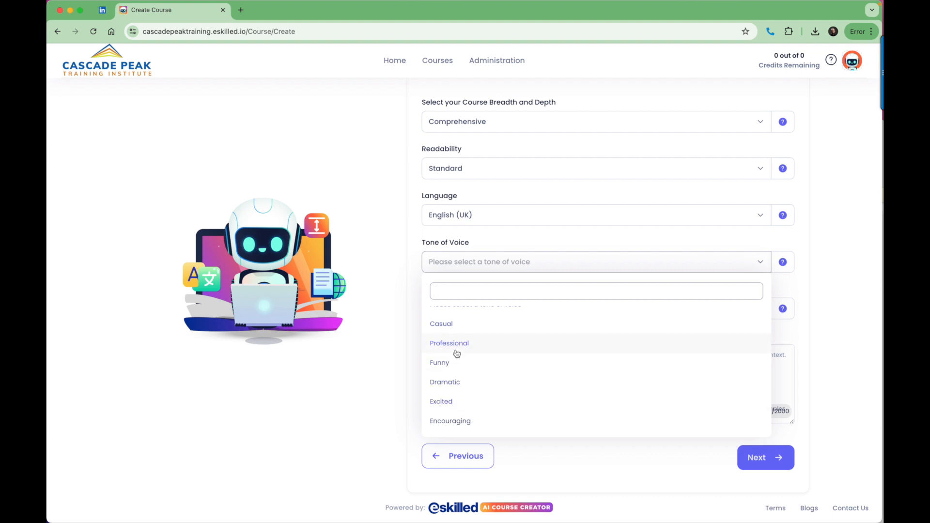
{"action": "scroll", "coordinate": [471, 371], "scroll_direction": "up", "scroll_amount": 1}
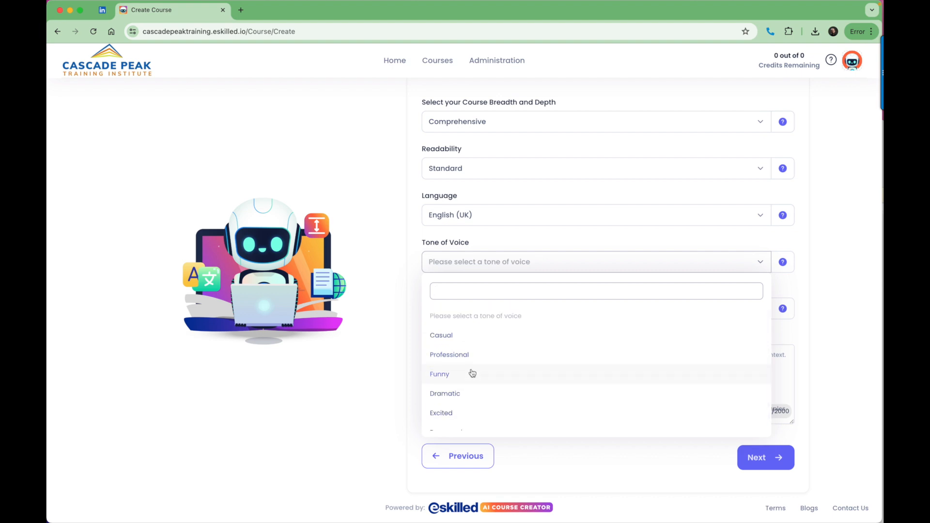
{"action": "scroll", "coordinate": [472, 373], "scroll_direction": "down", "scroll_amount": 1}
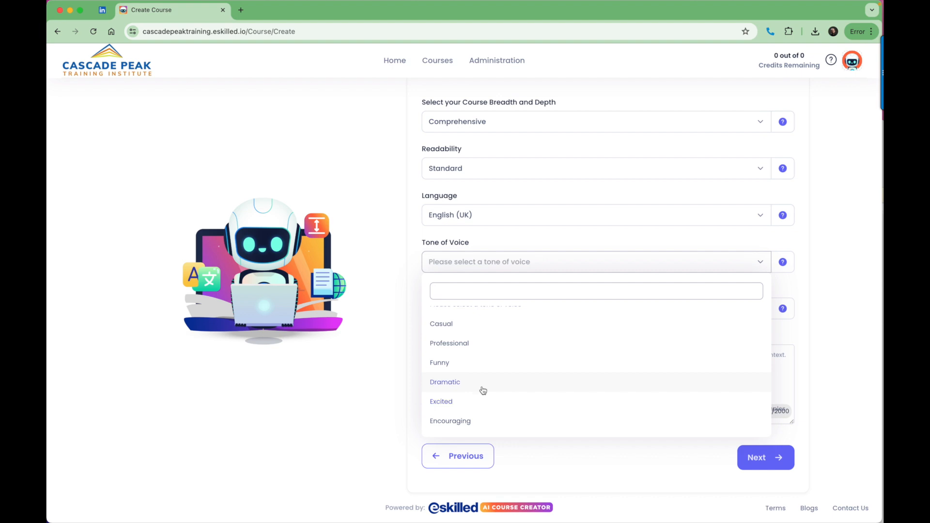
{"action": "scroll", "coordinate": [482, 389], "scroll_direction": "up", "scroll_amount": 1}
{"action": "scroll", "coordinate": [476, 374], "scroll_direction": "down", "scroll_amount": 1}
{"action": "scroll", "coordinate": [492, 391], "scroll_direction": "up", "scroll_amount": 1}
{"action": "scroll", "coordinate": [491, 391], "scroll_direction": "down", "scroll_amount": 1}
{"action": "scroll", "coordinate": [482, 357], "scroll_direction": "up", "scroll_amount": 1}
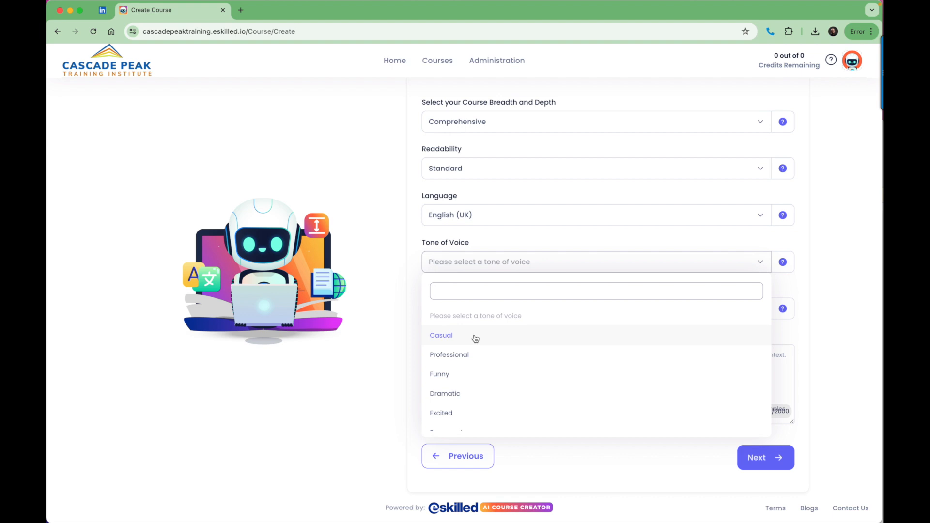
{"action": "left_click", "coordinate": [475, 339]}
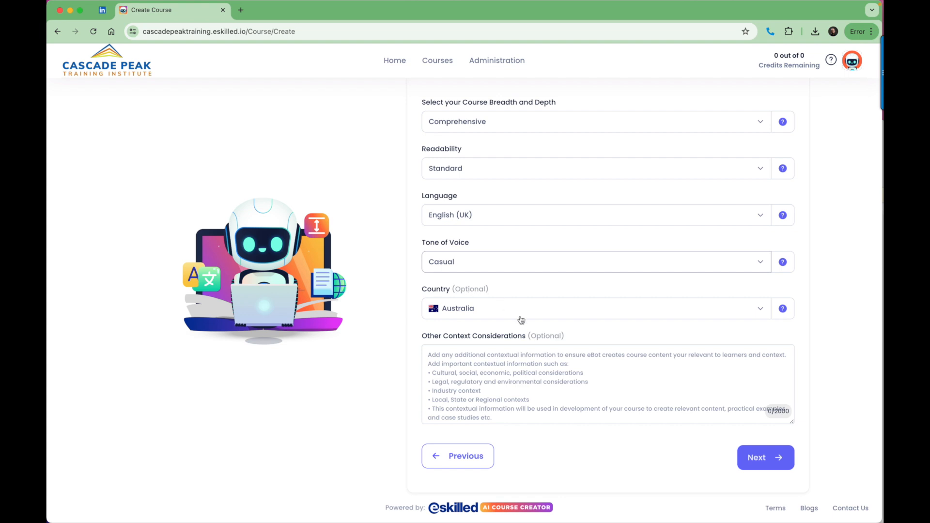
{"action": "left_click", "coordinate": [671, 291]}
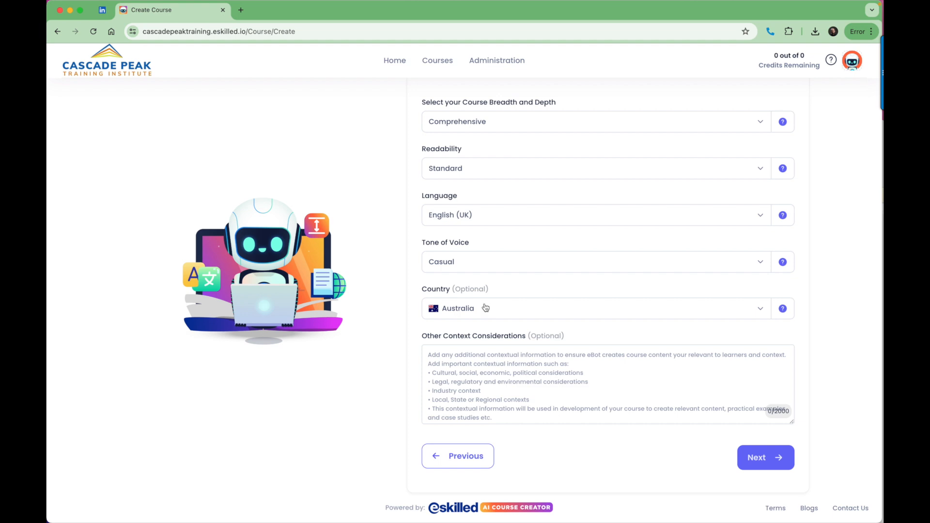
Step: Leave Other Context Considerations empty, continue to the Course Settings step and assign the Business category
{"action": "left_click", "coordinate": [512, 364]}
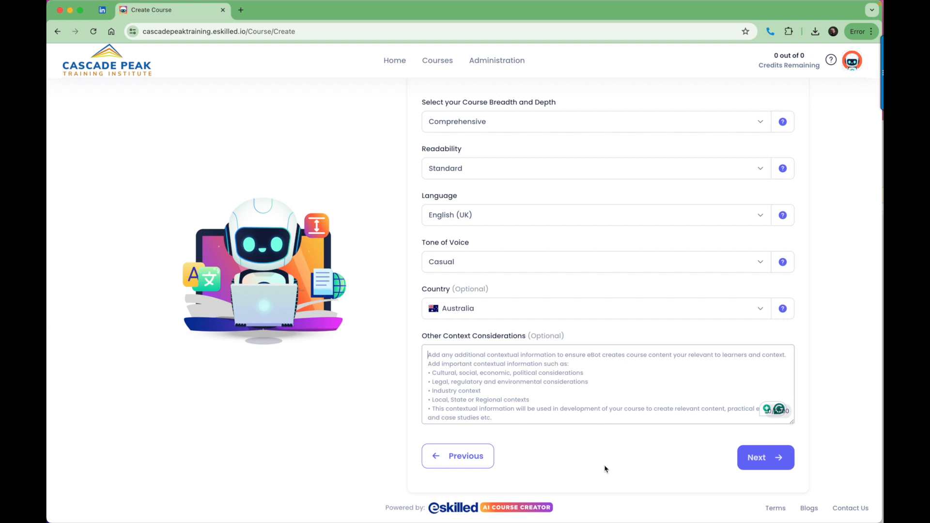
{"action": "left_click", "coordinate": [766, 461]}
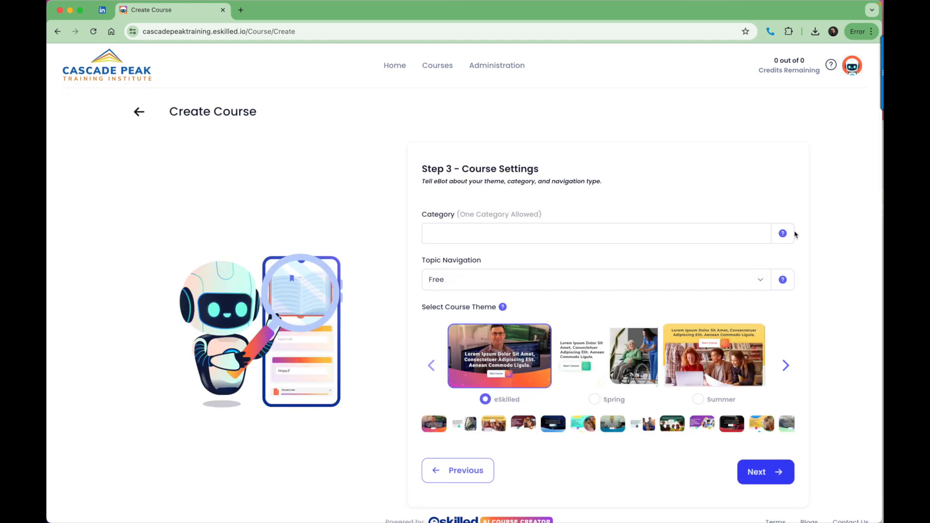
{"action": "left_click", "coordinate": [687, 232]}
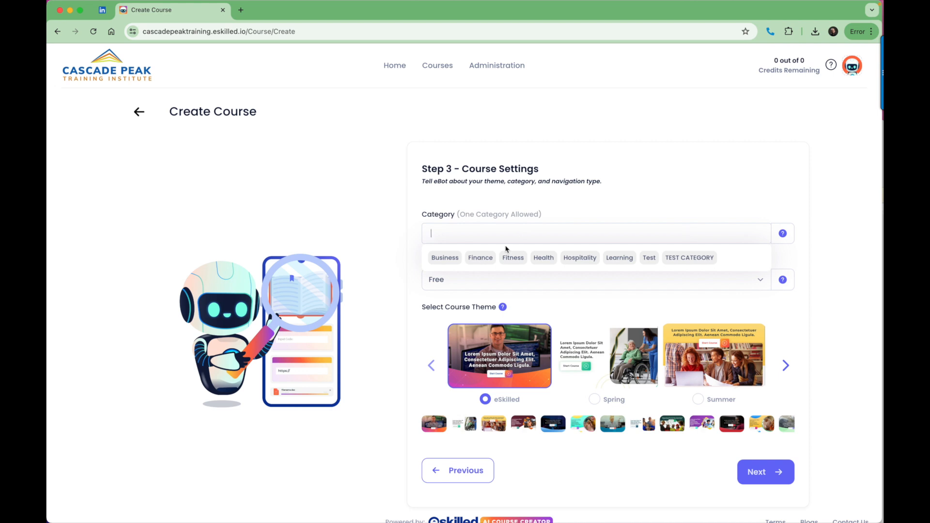
{"action": "left_click", "coordinate": [443, 260]}
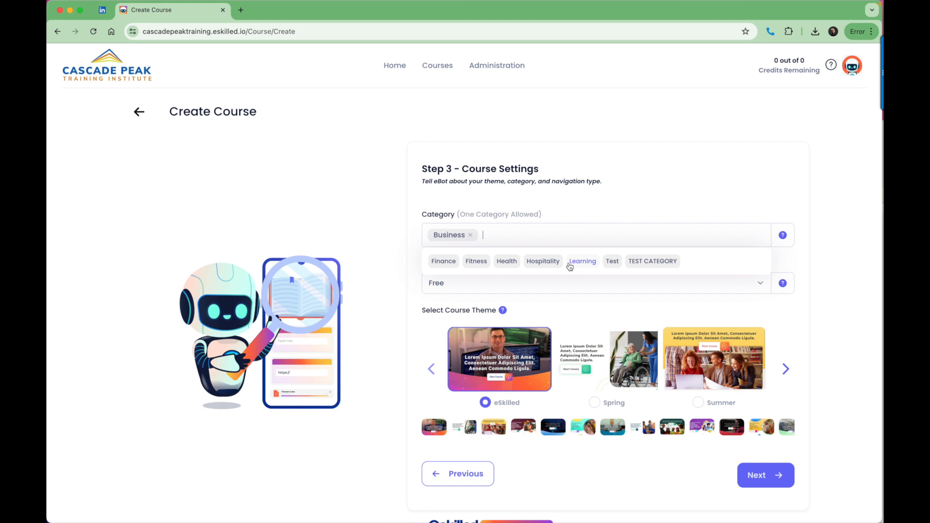
{"action": "left_click", "coordinate": [818, 242]}
Step: Review the Topic Navigation options and keep Free as the navigation type
{"action": "scroll", "coordinate": [795, 269], "scroll_direction": "down", "scroll_amount": 1}
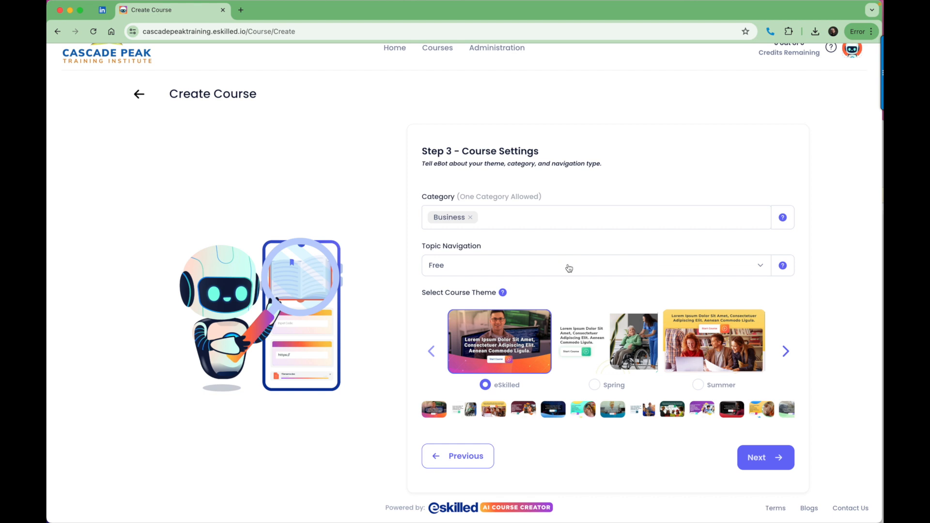
{"action": "left_click_drag", "start_coordinate": [482, 247], "coordinate": [417, 246]}
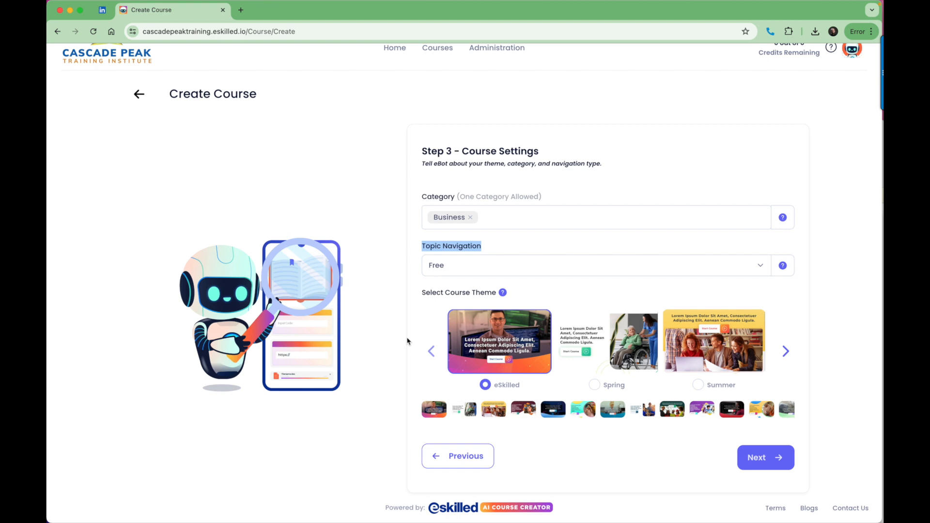
{"action": "left_click", "coordinate": [788, 242]}
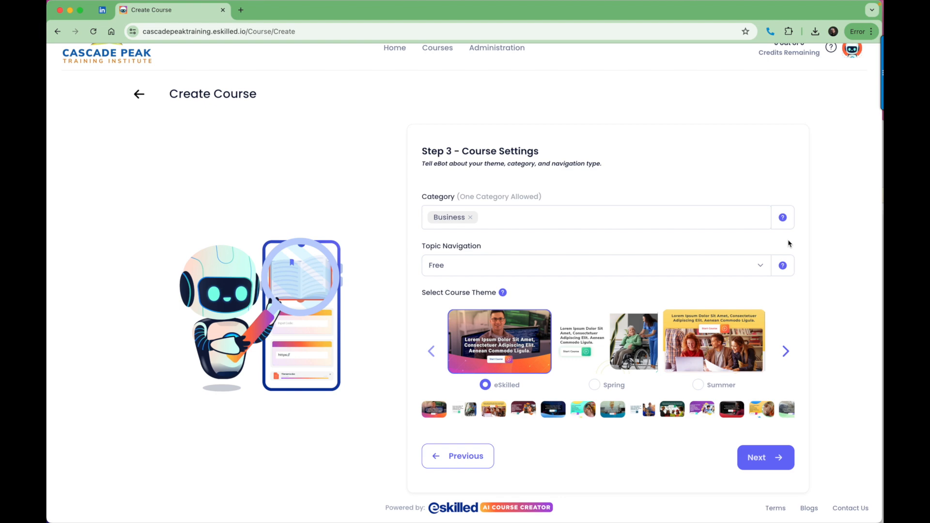
{"action": "left_click", "coordinate": [745, 269]}
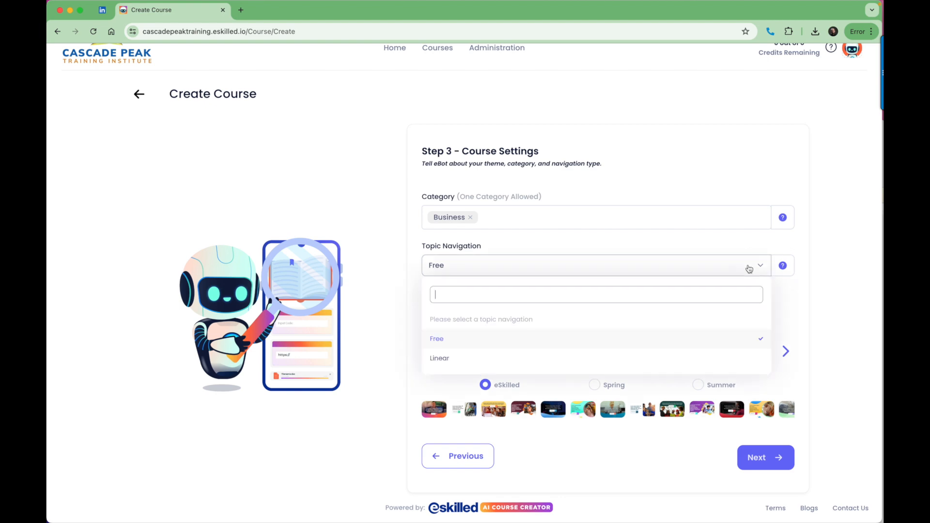
{"action": "left_click", "coordinate": [654, 346]}
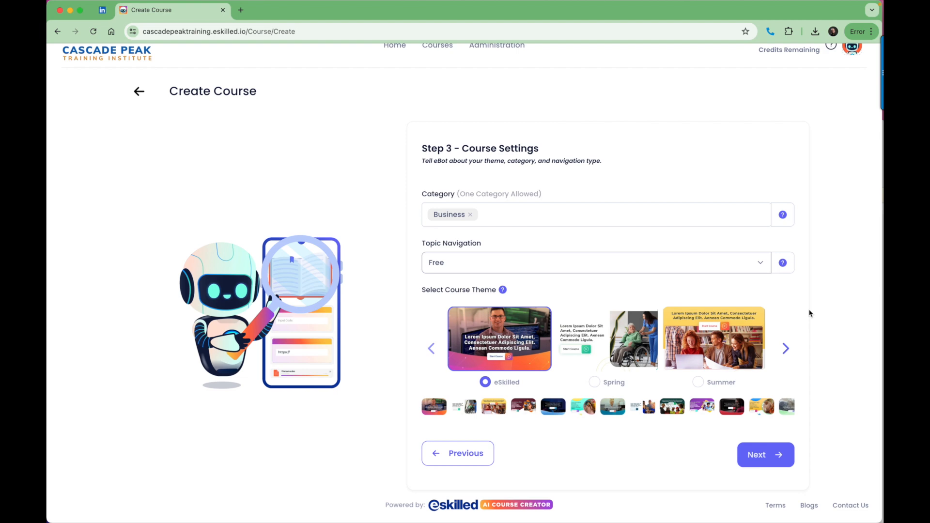
Step: Browse the available course themes, select the Binary theme and continue to the Quiz Settings step
{"action": "mouse_move", "coordinate": [503, 294]}
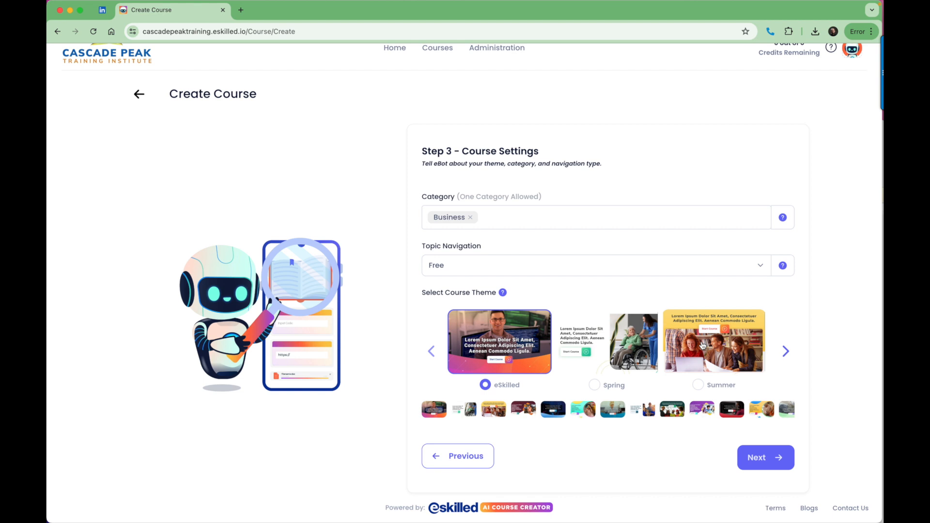
{"action": "left_click", "coordinate": [786, 351]}
{"action": "left_click", "coordinate": [786, 351]}
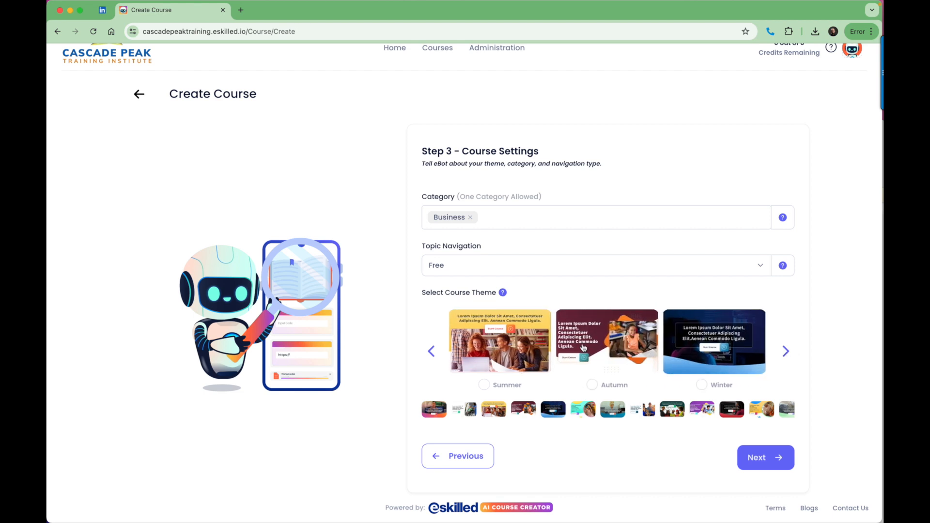
{"action": "left_click", "coordinate": [785, 350]}
{"action": "left_click", "coordinate": [785, 350]}
{"action": "left_click", "coordinate": [785, 350]}
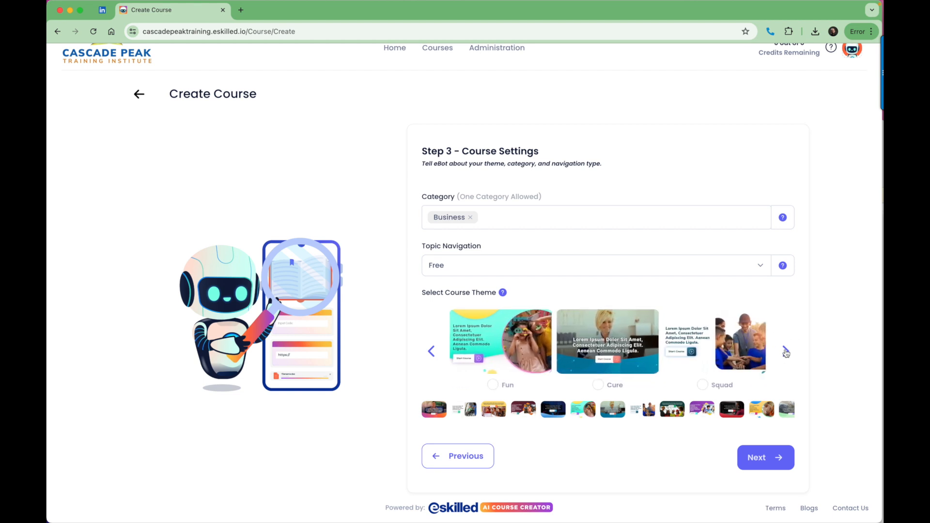
{"action": "left_click", "coordinate": [786, 351]}
{"action": "left_click", "coordinate": [785, 351]}
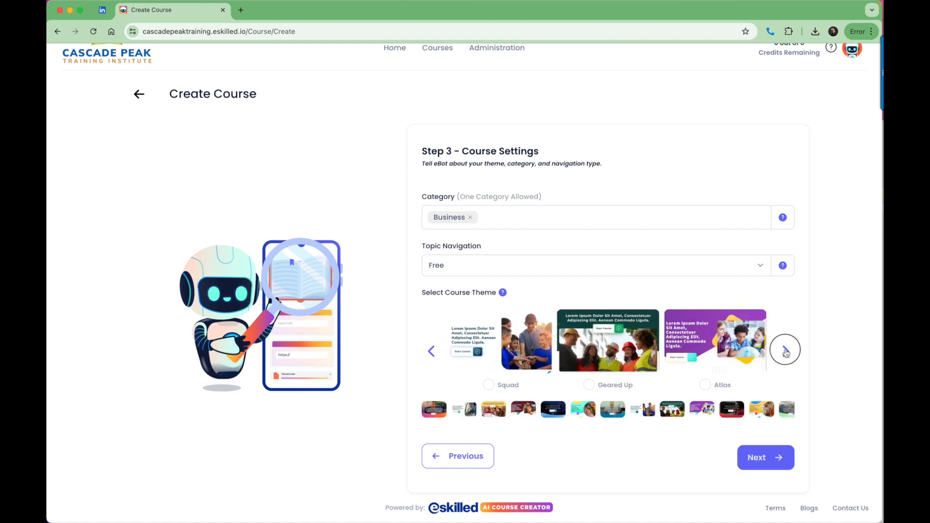
{"action": "left_click", "coordinate": [785, 350]}
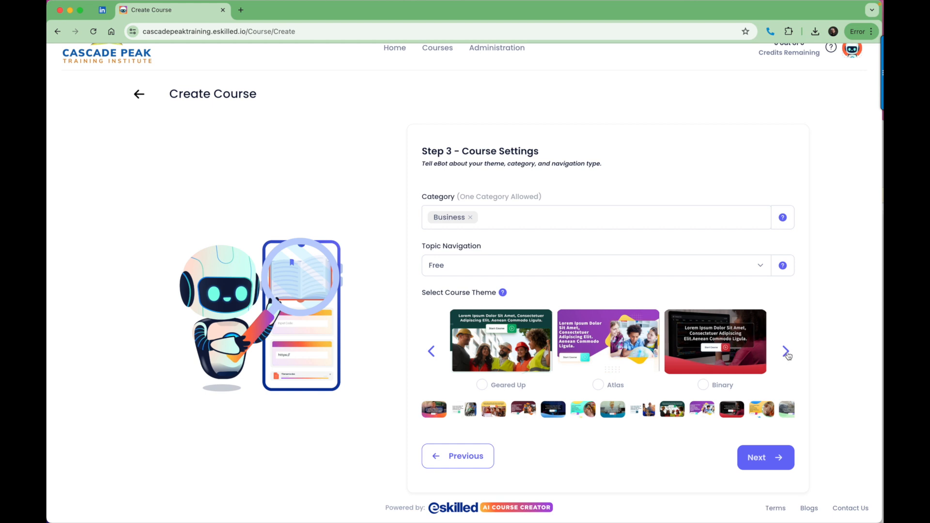
{"action": "left_click", "coordinate": [785, 352]}
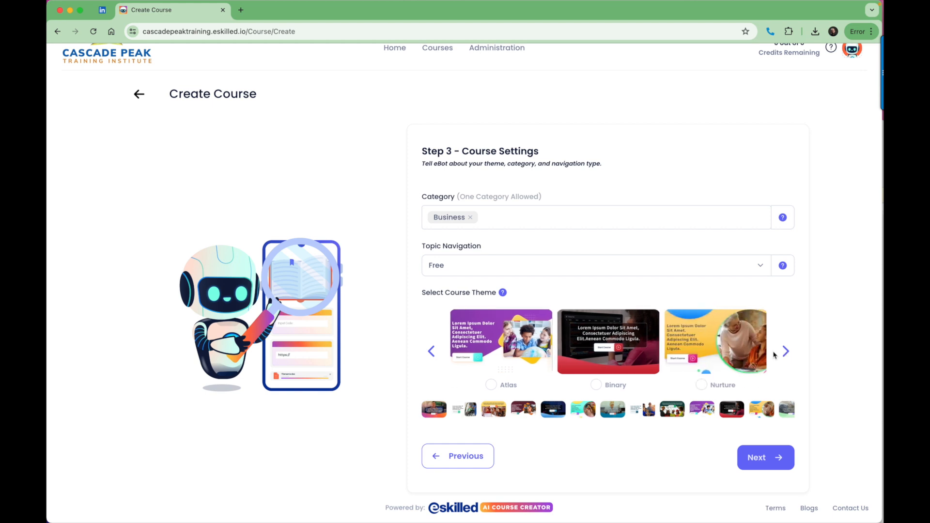
{"action": "left_click", "coordinate": [785, 353]}
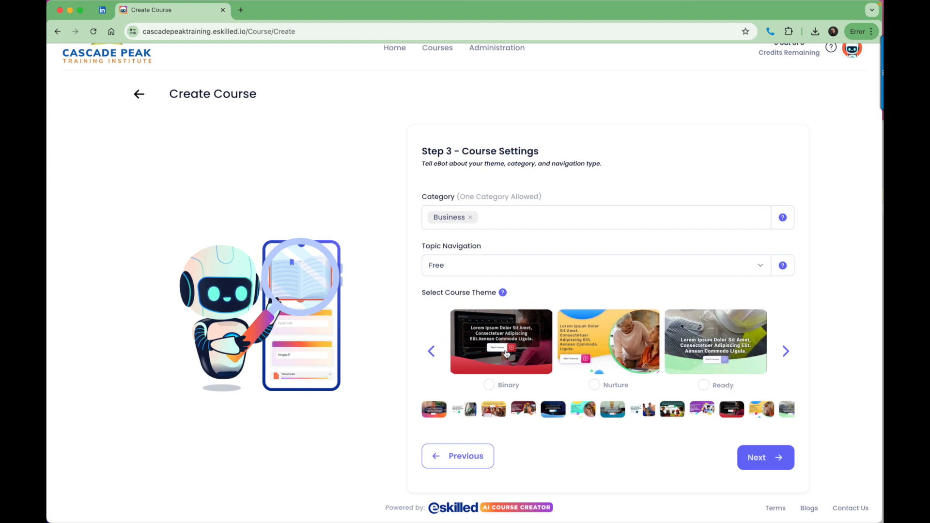
{"action": "left_click", "coordinate": [531, 357]}
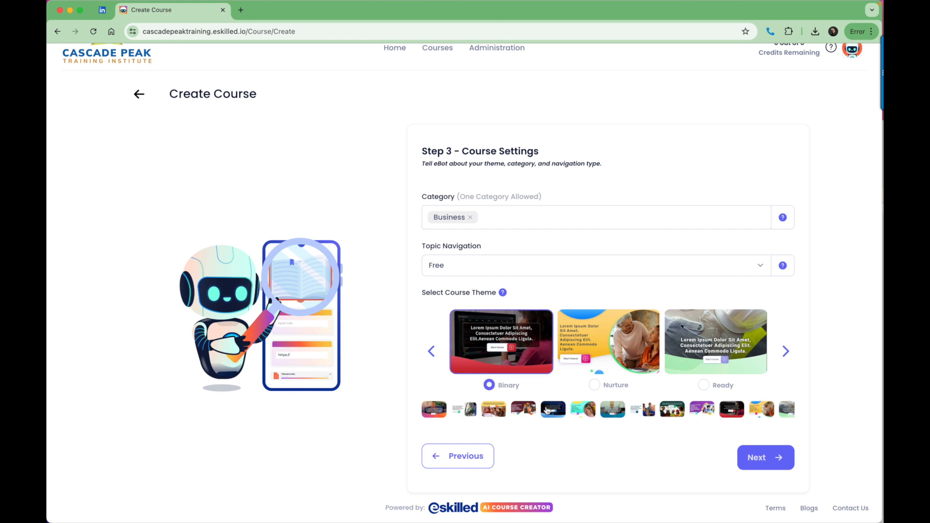
{"action": "left_click", "coordinate": [758, 456]}
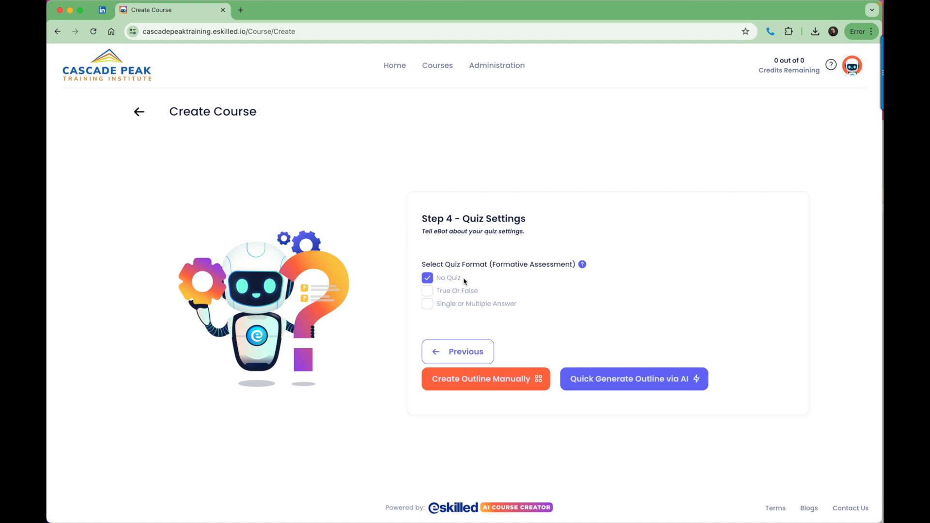
{"action": "left_click", "coordinate": [427, 291]}
{"action": "left_click", "coordinate": [425, 251]}
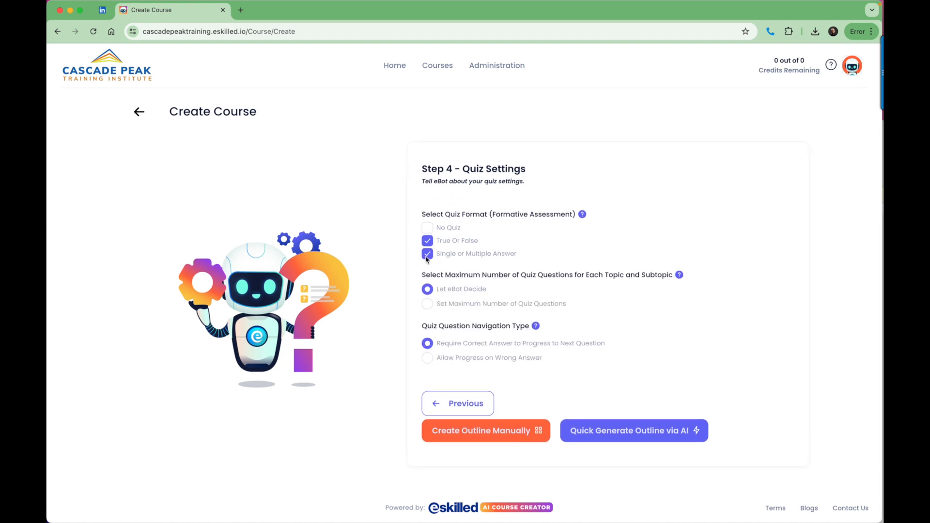
{"action": "left_click", "coordinate": [427, 228]}
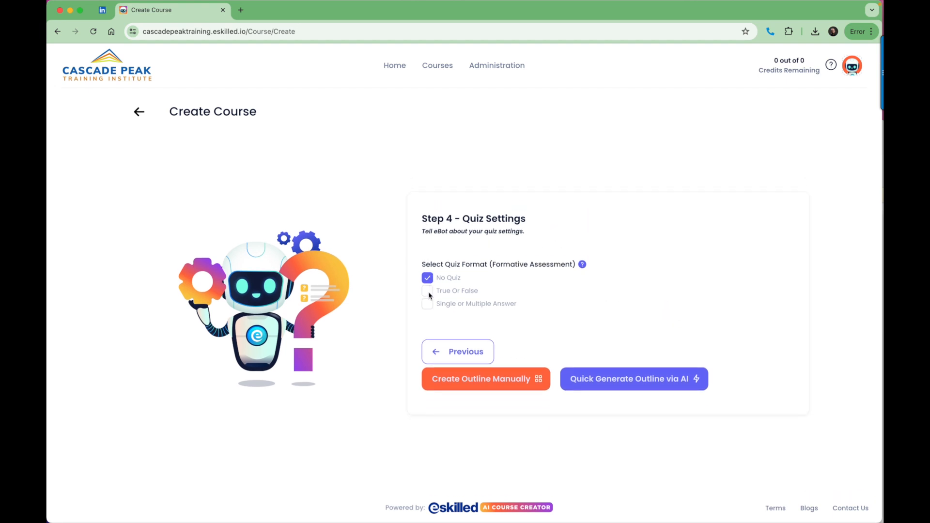
Step: Enable the True Or False and Single or Multiple Answer quiz formats with a set maximum of 5 quiz questions
{"action": "left_click", "coordinate": [428, 293]}
{"action": "left_click", "coordinate": [428, 254]}
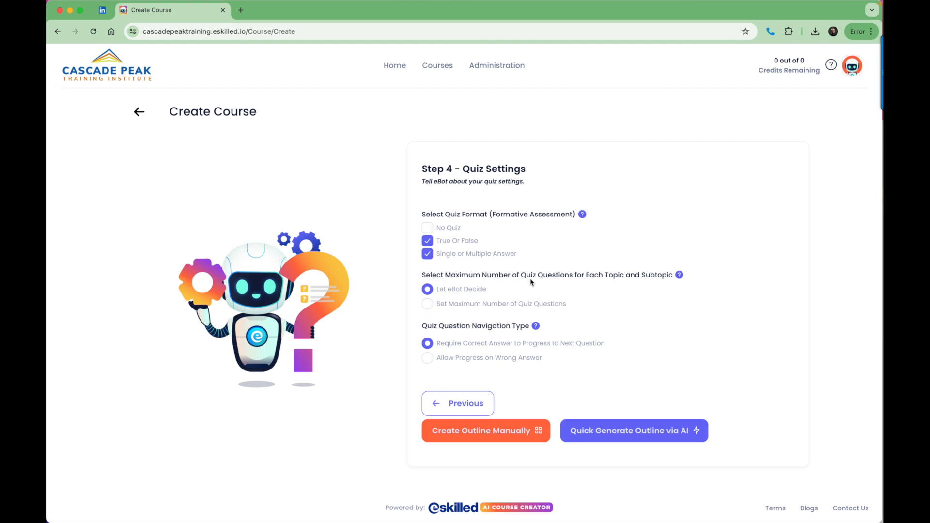
{"action": "left_click", "coordinate": [427, 304]}
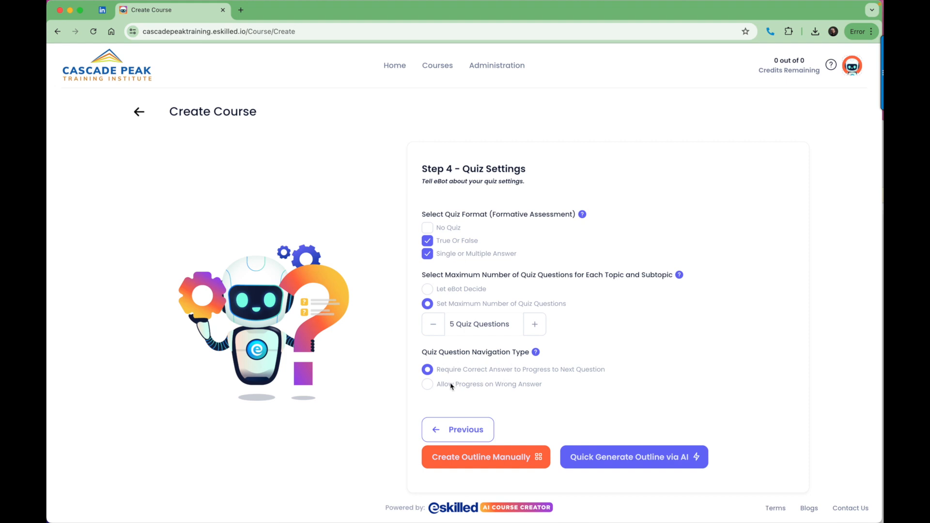
Step: Set the Quiz Question Navigation Type to Allow Progress on Wrong Answer
{"action": "mouse_move", "coordinate": [536, 353]}
{"action": "left_click", "coordinate": [428, 385]}
{"action": "left_click", "coordinate": [429, 371]}
{"action": "left_click", "coordinate": [428, 386]}
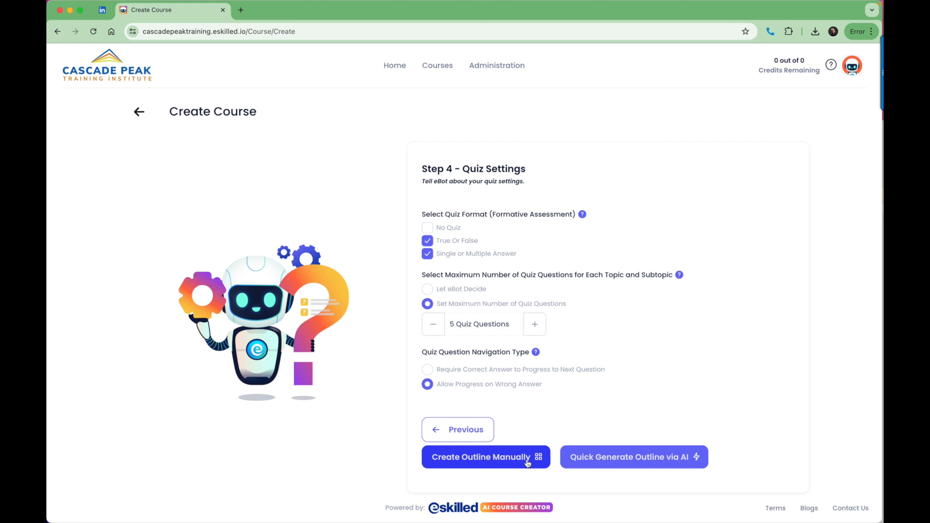
Step: Generate the course outline via AI and open the finished outline
{"action": "left_click", "coordinate": [642, 460]}
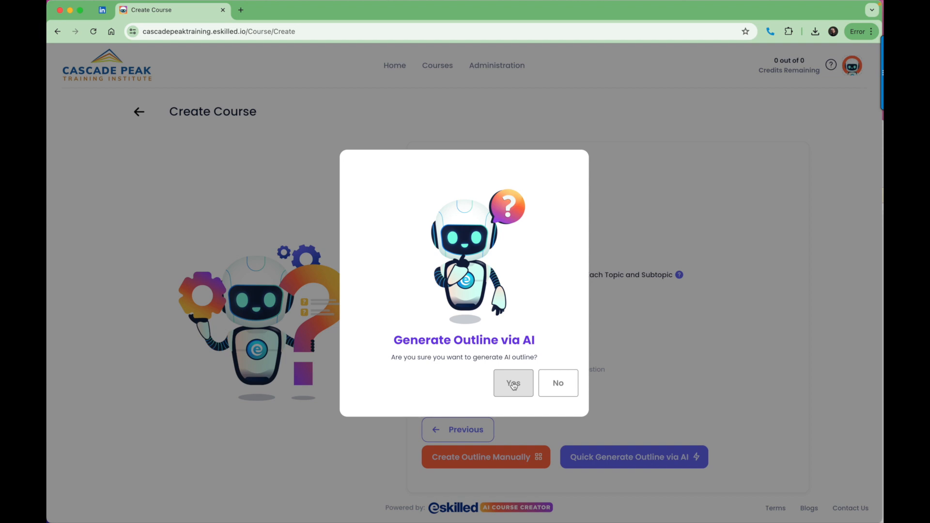
{"action": "left_click", "coordinate": [514, 384]}
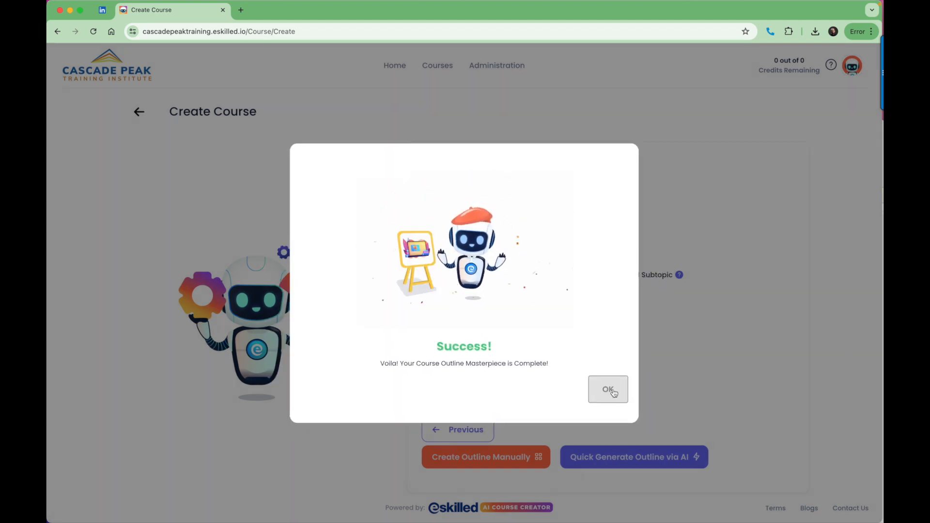
{"action": "left_click", "coordinate": [608, 392]}
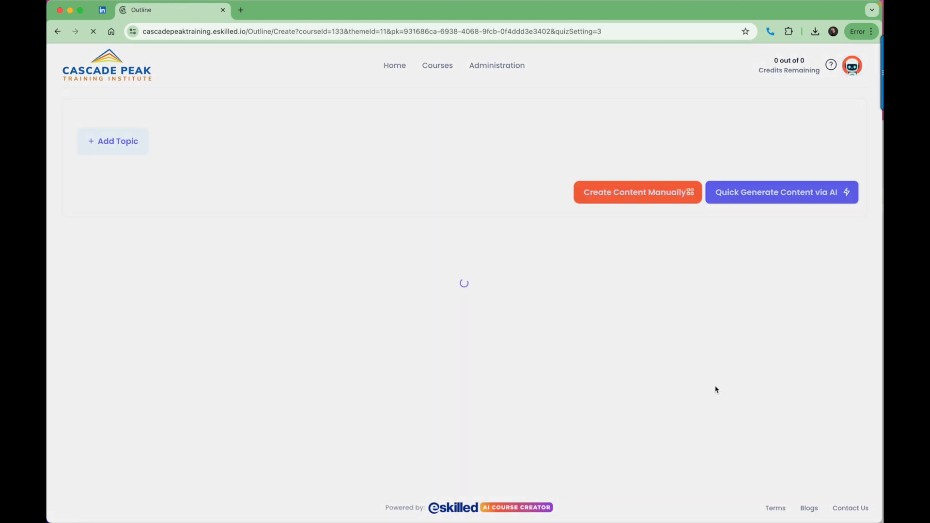
Step: Look through the topics and sub-topics of the generated course outline
{"action": "scroll", "coordinate": [284, 392], "scroll_direction": "down", "scroll_amount": 10}
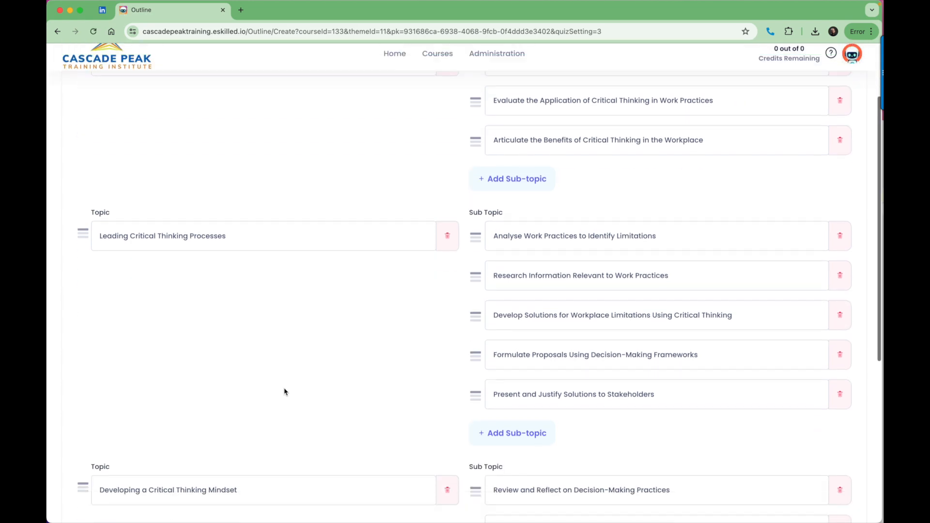
{"action": "scroll", "coordinate": [284, 391], "scroll_direction": "up", "scroll_amount": 8}
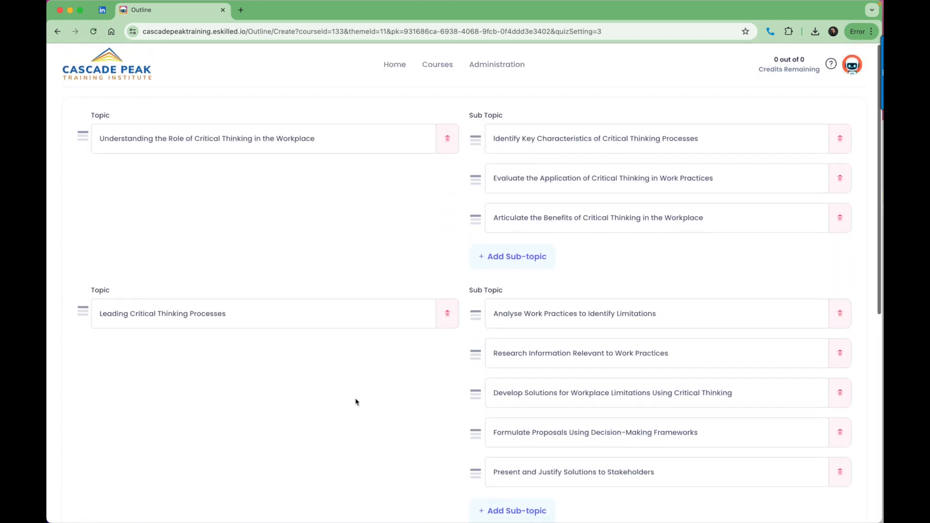
{"action": "scroll", "coordinate": [356, 400], "scroll_direction": "down", "scroll_amount": 3}
{"action": "scroll", "coordinate": [356, 402], "scroll_direction": "down", "scroll_amount": 5}
{"action": "scroll", "coordinate": [356, 402], "scroll_direction": "up", "scroll_amount": 6}
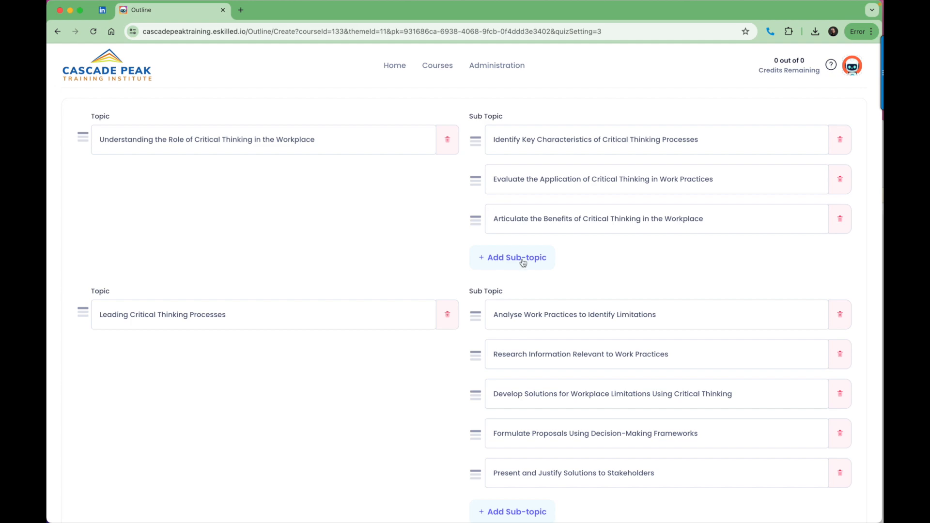
{"action": "scroll", "coordinate": [384, 405], "scroll_direction": "down", "scroll_amount": 8}
{"action": "scroll", "coordinate": [384, 405], "scroll_direction": "up", "scroll_amount": 8}
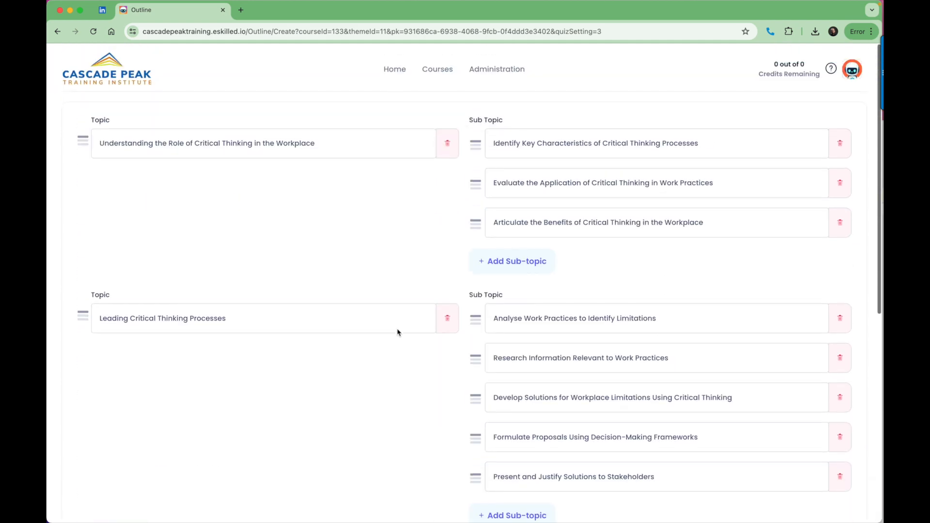
{"action": "scroll", "coordinate": [396, 404], "scroll_direction": "down", "scroll_amount": 6}
Step: Under Leading Critical Thinking Processes, move the Develop Solutions sub-topic below Formulate Proposals and Analyse Work Practices below Research Information
{"action": "scroll", "coordinate": [396, 405], "scroll_direction": "up", "scroll_amount": 3}
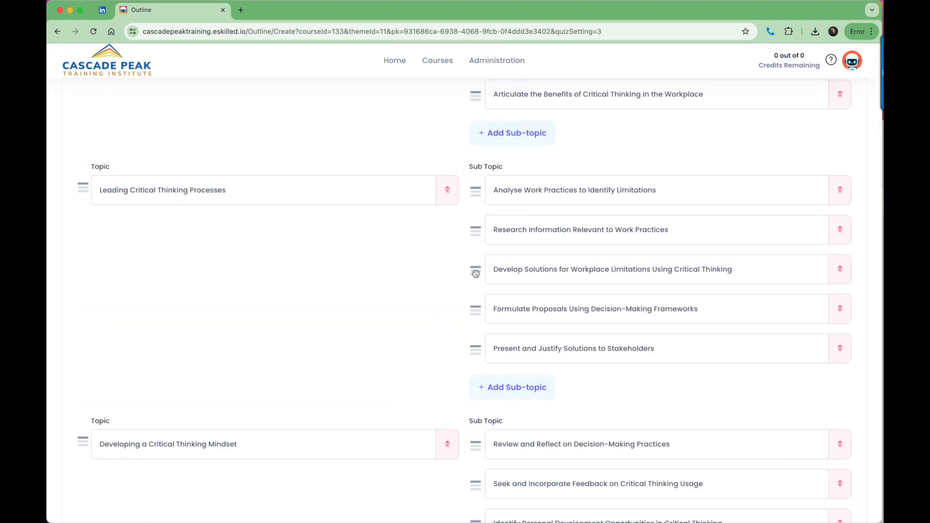
{"action": "mouse_move", "coordinate": [473, 275]}
{"action": "left_mouse_down"}
{"action": "mouse_move", "coordinate": [471, 224]}
{"action": "mouse_move", "coordinate": [481, 314]}
{"action": "mouse_move", "coordinate": [479, 265]}
{"action": "left_mouse_up"}
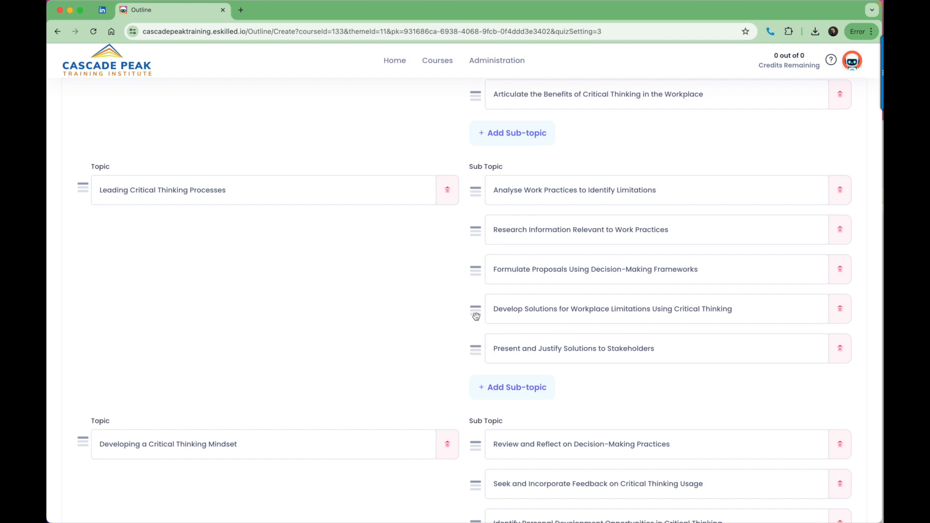
{"action": "mouse_move", "coordinate": [82, 190]}
{"action": "left_mouse_down"}
{"action": "mouse_move", "coordinate": [84, 146]}
{"action": "mouse_move", "coordinate": [86, 198]}
{"action": "left_mouse_up"}
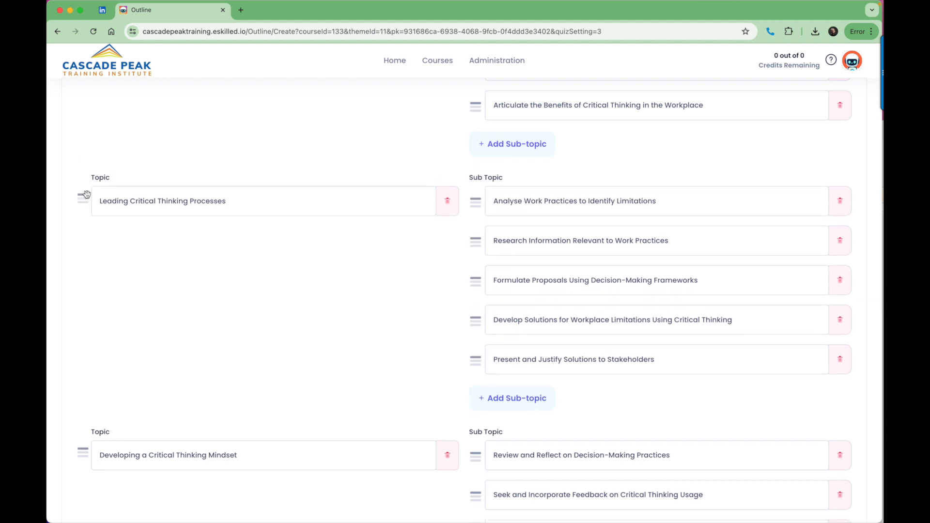
{"action": "left_click_drag", "start_coordinate": [476, 210], "coordinate": [477, 254]}
Step: Check the reordered outline down to its last topic and quick-generate the course content via AI, confirming the generation
{"action": "scroll", "coordinate": [467, 286], "scroll_direction": "down", "scroll_amount": 3}
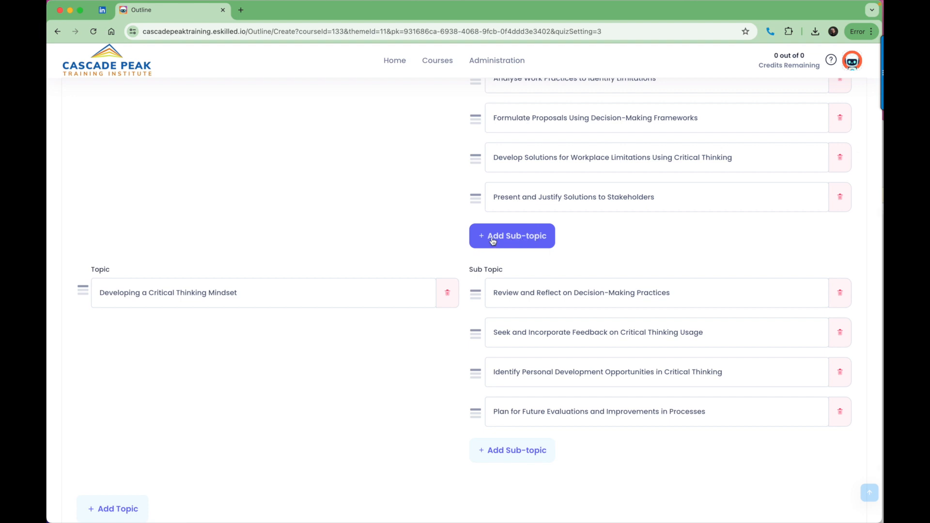
{"action": "scroll", "coordinate": [297, 469], "scroll_direction": "down", "scroll_amount": 2}
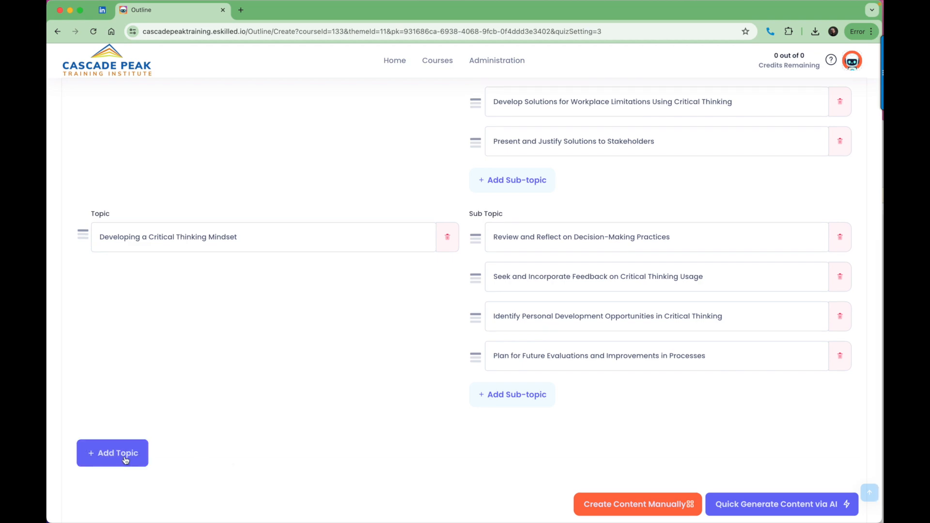
{"action": "scroll", "coordinate": [370, 395], "scroll_direction": "up", "scroll_amount": 1}
{"action": "scroll", "coordinate": [370, 394], "scroll_direction": "up", "scroll_amount": 8}
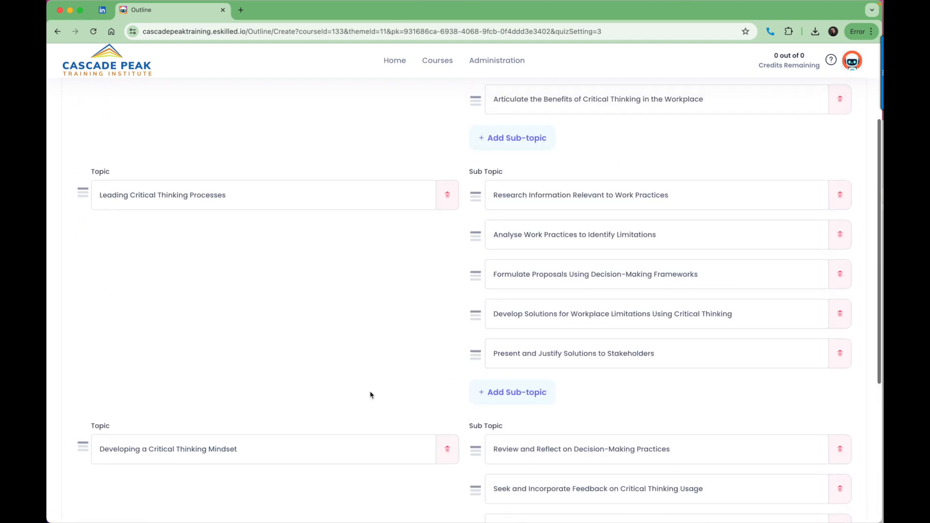
{"action": "scroll", "coordinate": [370, 394], "scroll_direction": "down", "scroll_amount": 10}
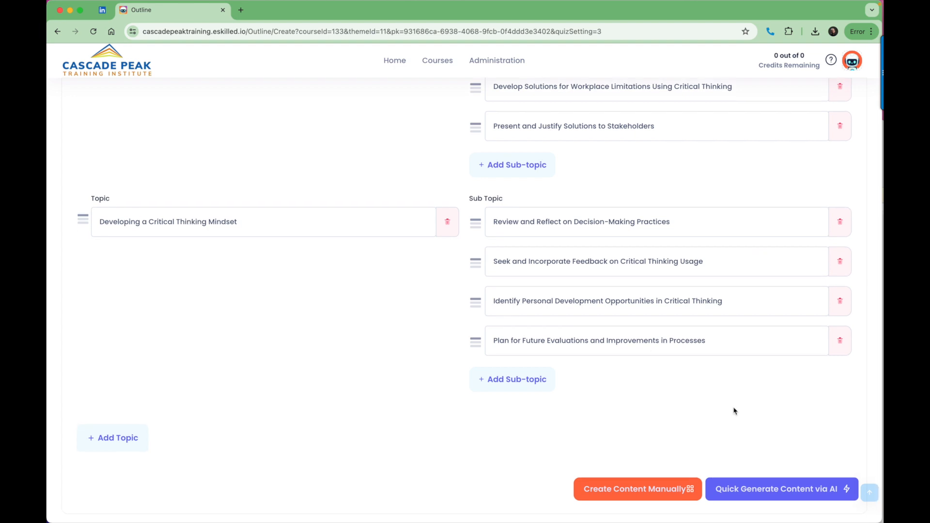
{"action": "scroll", "coordinate": [752, 427], "scroll_direction": "up", "scroll_amount": 1}
{"action": "scroll", "coordinate": [752, 428], "scroll_direction": "down", "scroll_amount": 2}
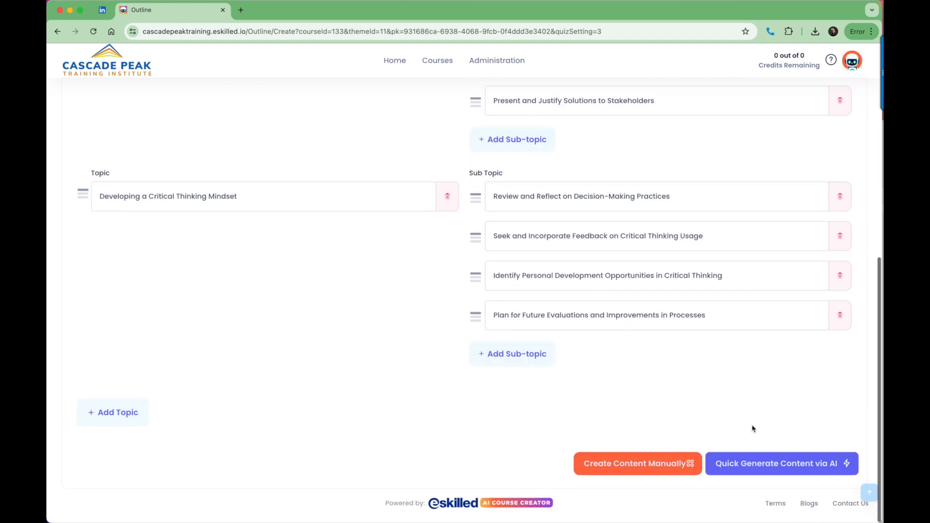
{"action": "left_click", "coordinate": [773, 468]}
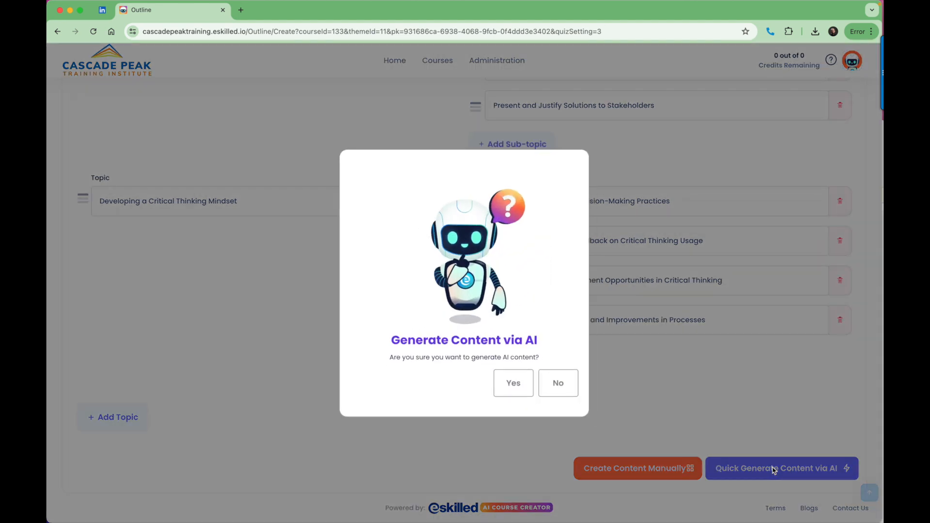
{"action": "left_click", "coordinate": [519, 390]}
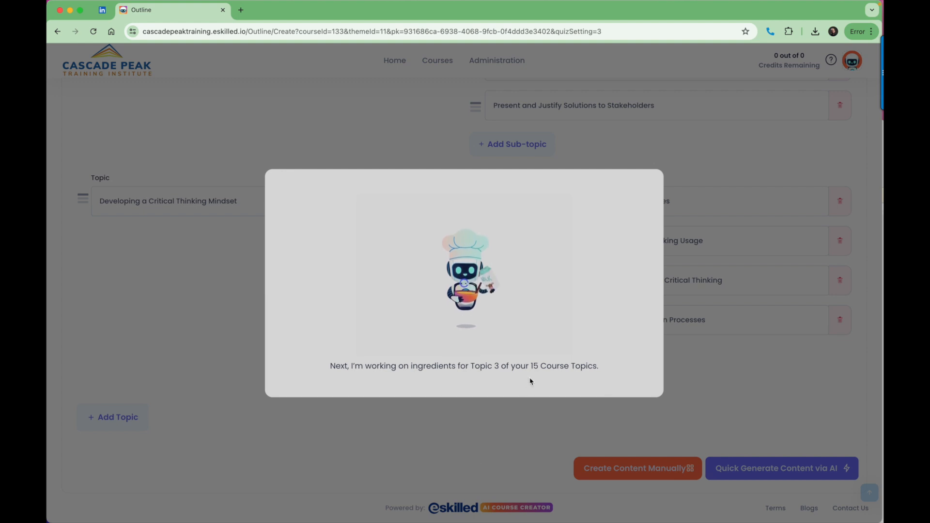
{"action": "mouse_move", "coordinate": [614, 522]}
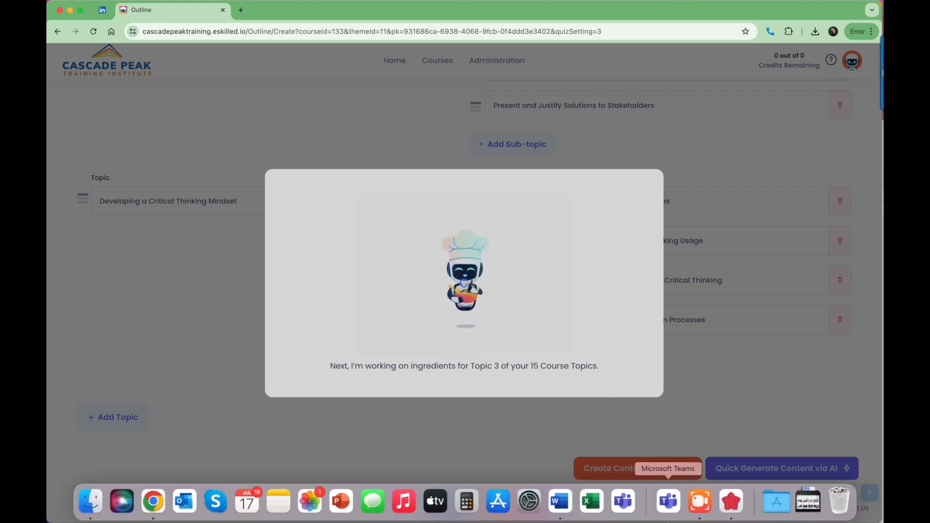
{"action": "left_click", "coordinate": [702, 507]}
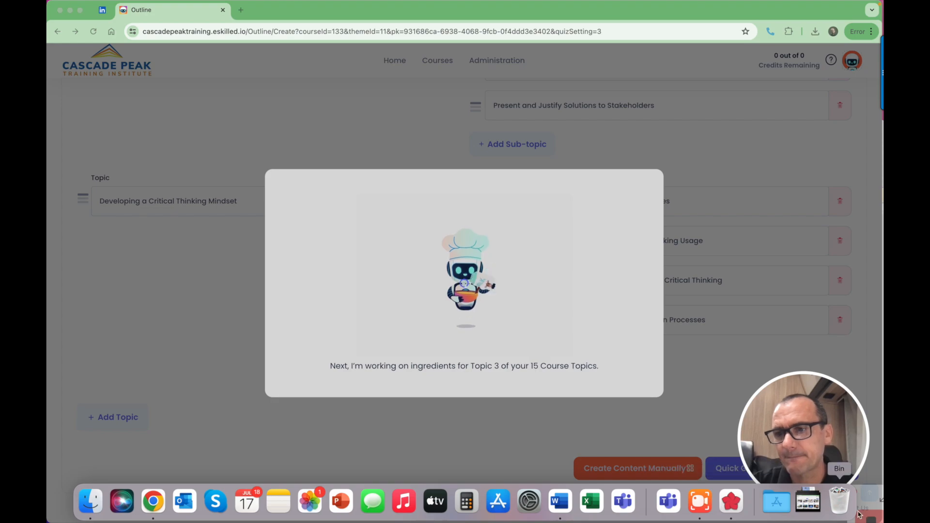
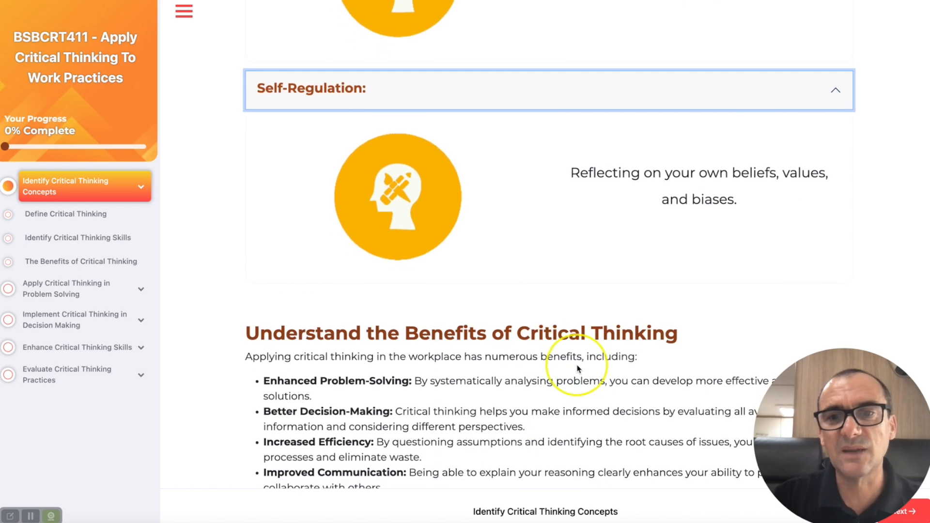
Step: Look through the benefits section and the Telstra case study in the Identify Critical Thinking Concepts topic
{"action": "scroll", "coordinate": [576, 364], "scroll_direction": "down", "scroll_amount": 3}
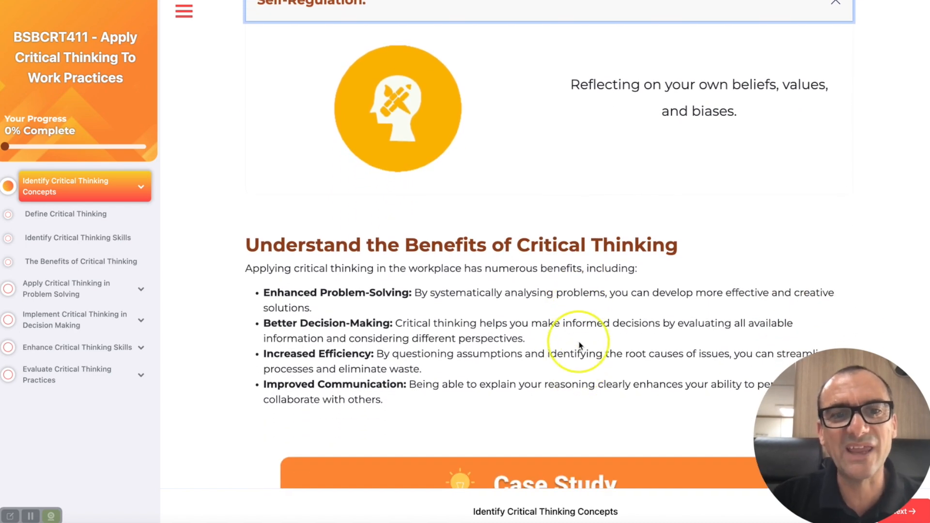
{"action": "scroll", "coordinate": [579, 345], "scroll_direction": "down", "scroll_amount": 10}
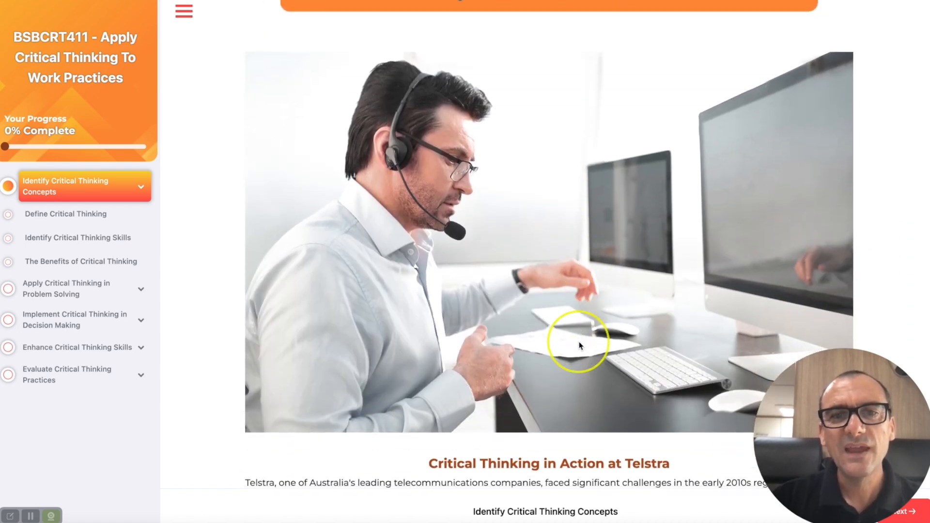
{"action": "scroll", "coordinate": [579, 341], "scroll_direction": "down", "scroll_amount": 3}
{"action": "scroll", "coordinate": [566, 342], "scroll_direction": "up", "scroll_amount": 4}
{"action": "scroll", "coordinate": [574, 339], "scroll_direction": "down", "scroll_amount": 3}
{"action": "scroll", "coordinate": [532, 353], "scroll_direction": "up", "scroll_amount": 1}
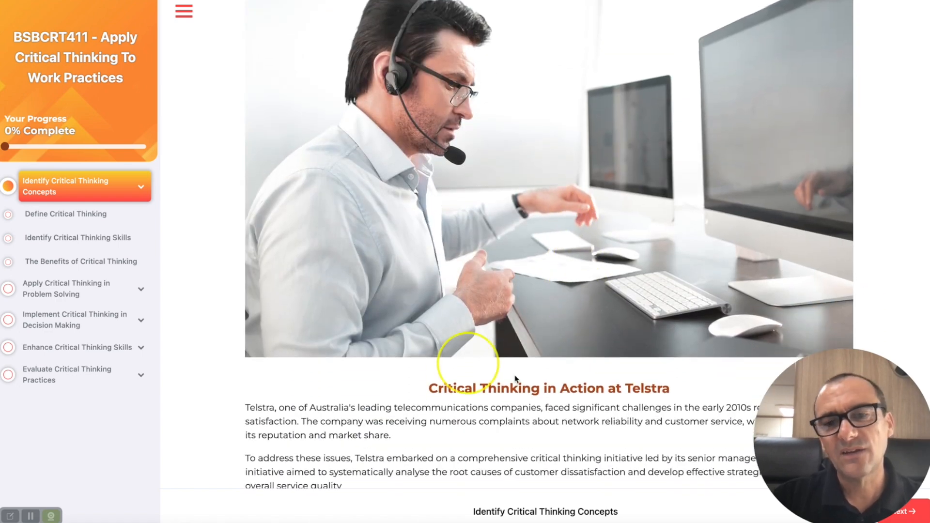
{"action": "scroll", "coordinate": [478, 372], "scroll_direction": "up", "scroll_amount": 6}
{"action": "scroll", "coordinate": [462, 356], "scroll_direction": "down", "scroll_amount": 6}
{"action": "scroll", "coordinate": [518, 368], "scroll_direction": "down", "scroll_amount": 10}
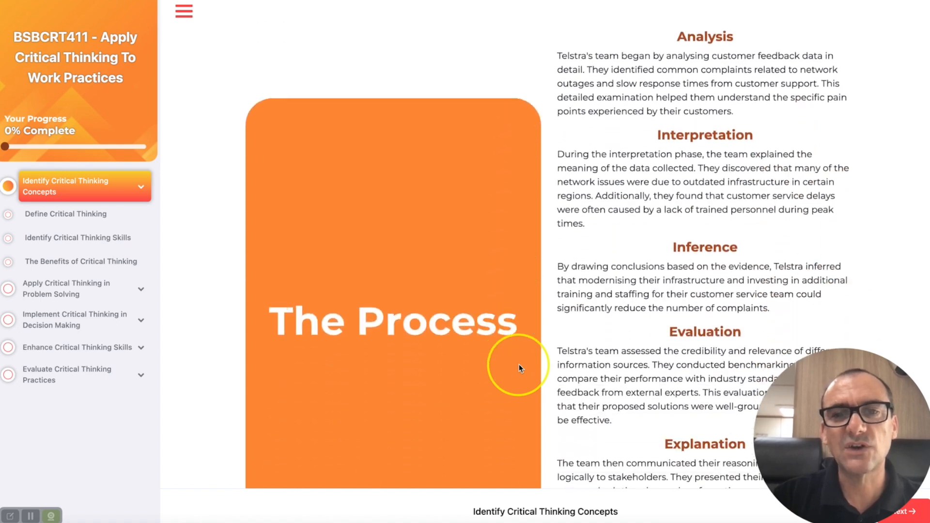
Step: Examine the first quiz question of Identify Critical Thinking Concepts and return to the start of the topic
{"action": "scroll", "coordinate": [518, 368], "scroll_direction": "down", "scroll_amount": 15}
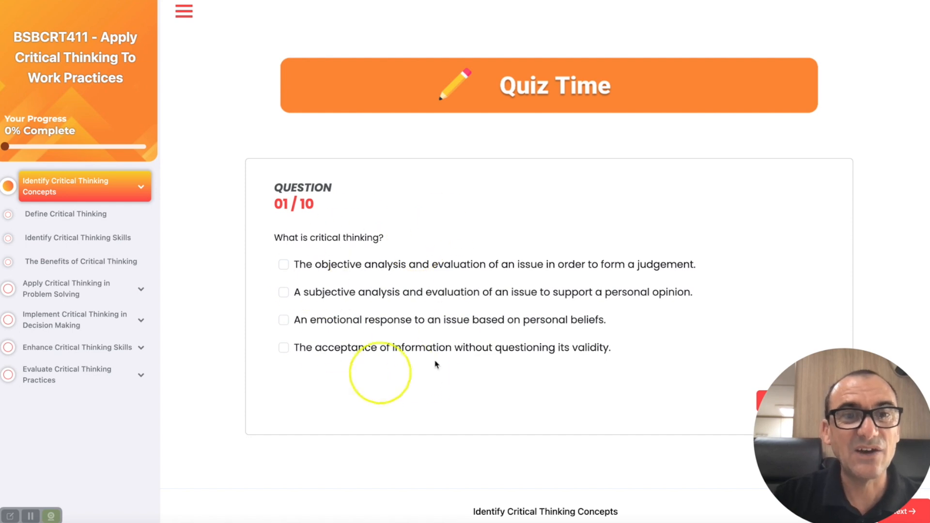
{"action": "scroll", "coordinate": [498, 375], "scroll_direction": "down", "scroll_amount": 1}
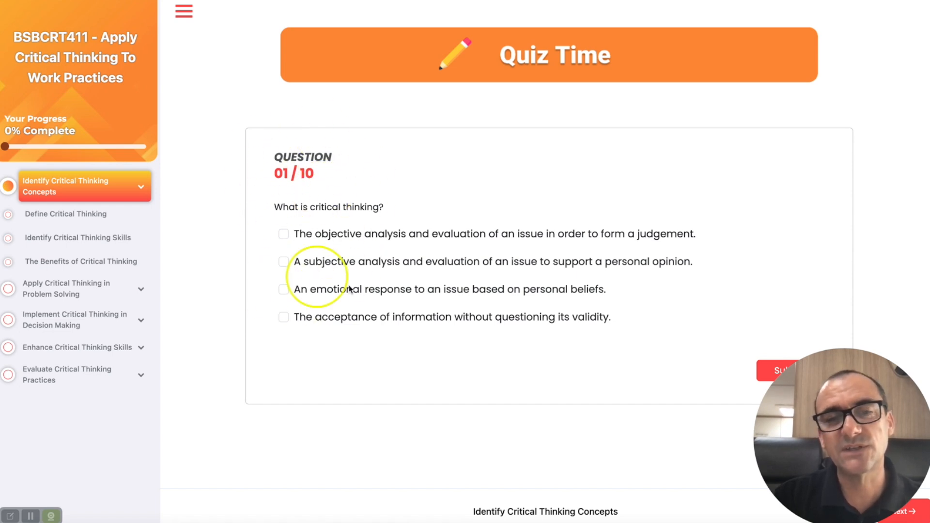
{"action": "scroll", "coordinate": [353, 286], "scroll_direction": "down", "scroll_amount": 1}
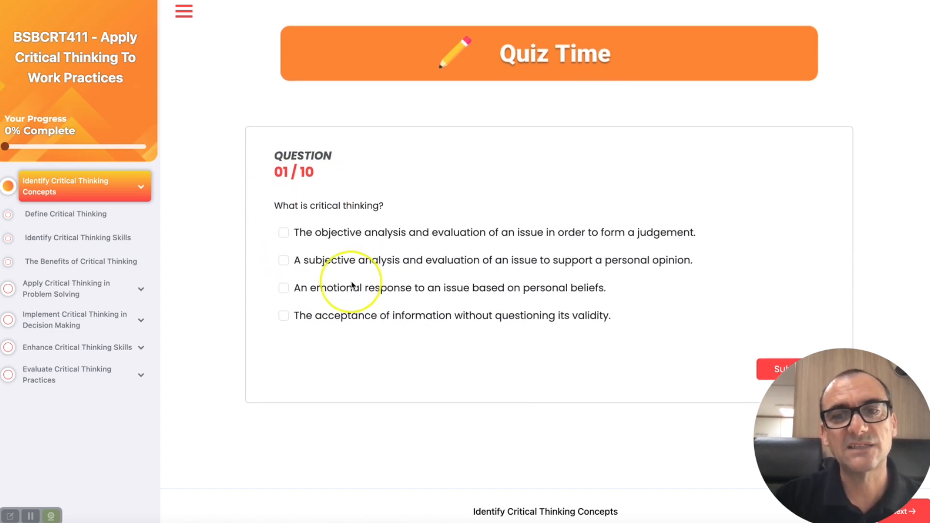
{"action": "scroll", "coordinate": [436, 308], "scroll_direction": "up", "scroll_amount": 1}
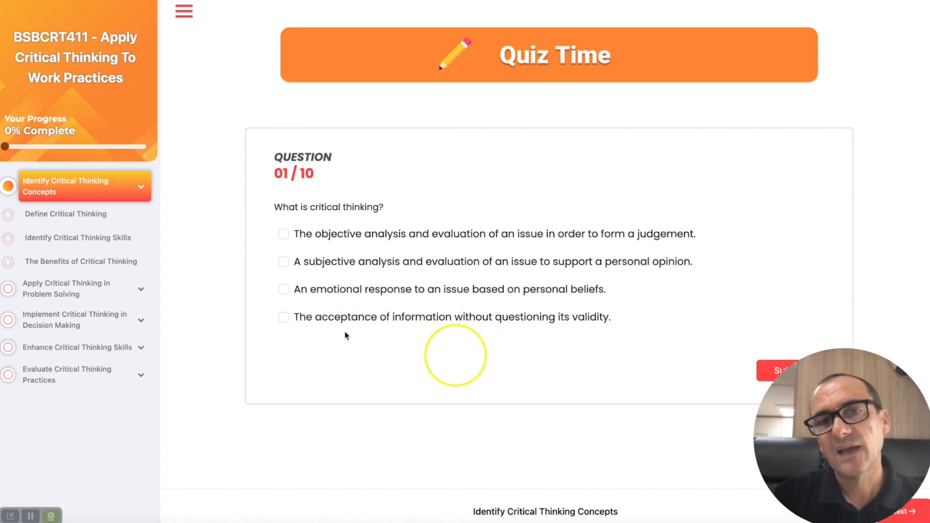
{"action": "scroll", "coordinate": [353, 261], "scroll_direction": "up", "scroll_amount": 20}
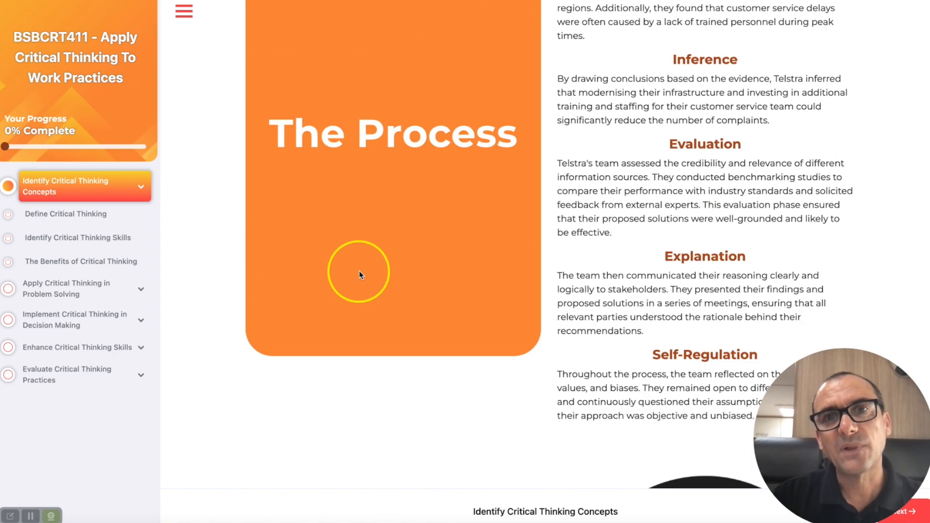
{"action": "scroll", "coordinate": [359, 275], "scroll_direction": "up", "scroll_amount": 20}
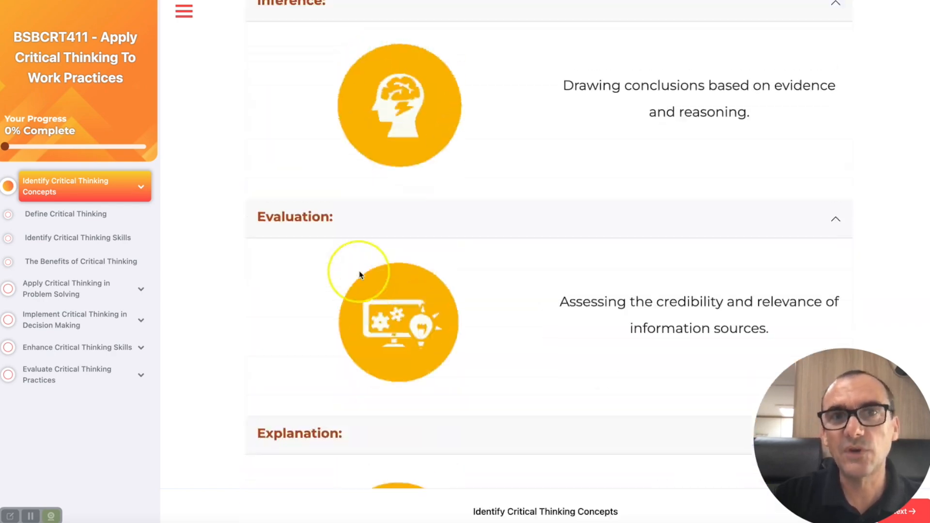
{"action": "scroll", "coordinate": [291, 261], "scroll_direction": "up", "scroll_amount": 7}
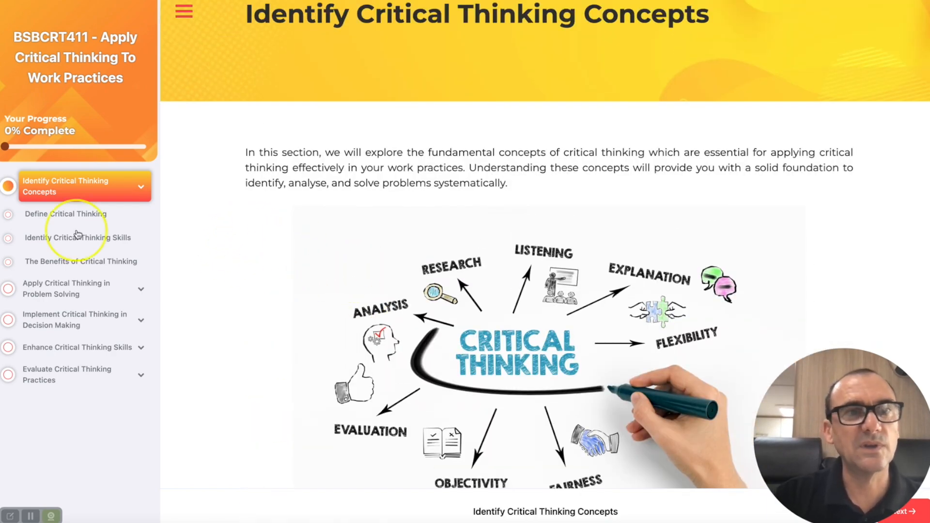
Step: Open the Define Critical Thinking sub-topic and look through its video, text sections and quiz
{"action": "left_click", "coordinate": [71, 217]}
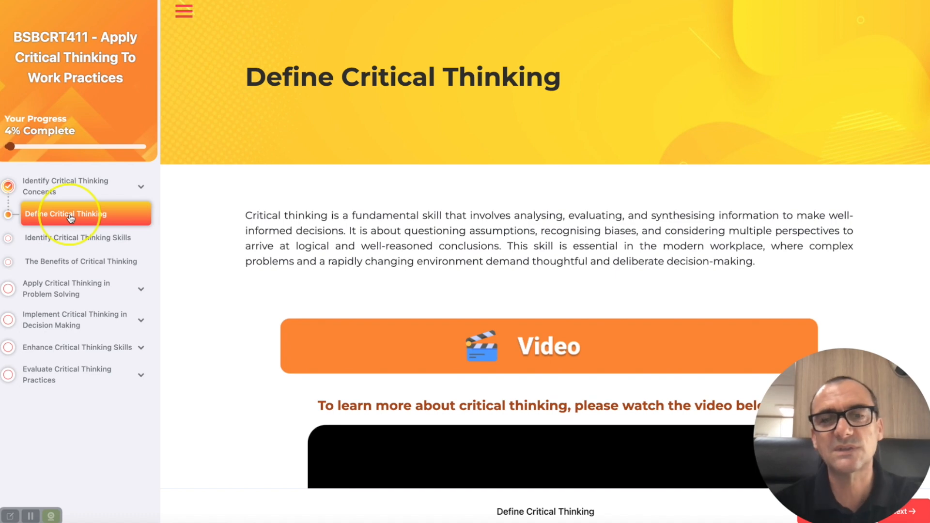
{"action": "scroll", "coordinate": [383, 256], "scroll_direction": "down", "scroll_amount": 5}
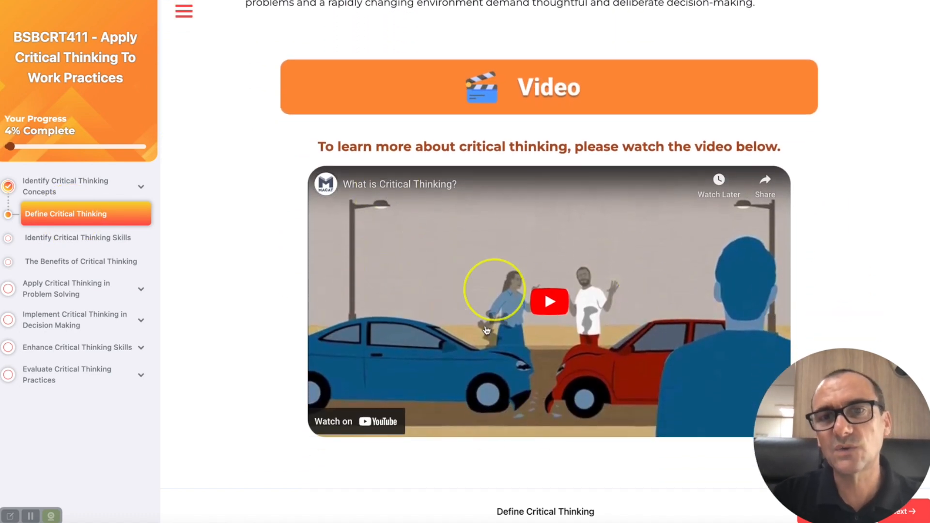
{"action": "scroll", "coordinate": [511, 358], "scroll_direction": "down", "scroll_amount": 5}
{"action": "scroll", "coordinate": [515, 364], "scroll_direction": "down", "scroll_amount": 2}
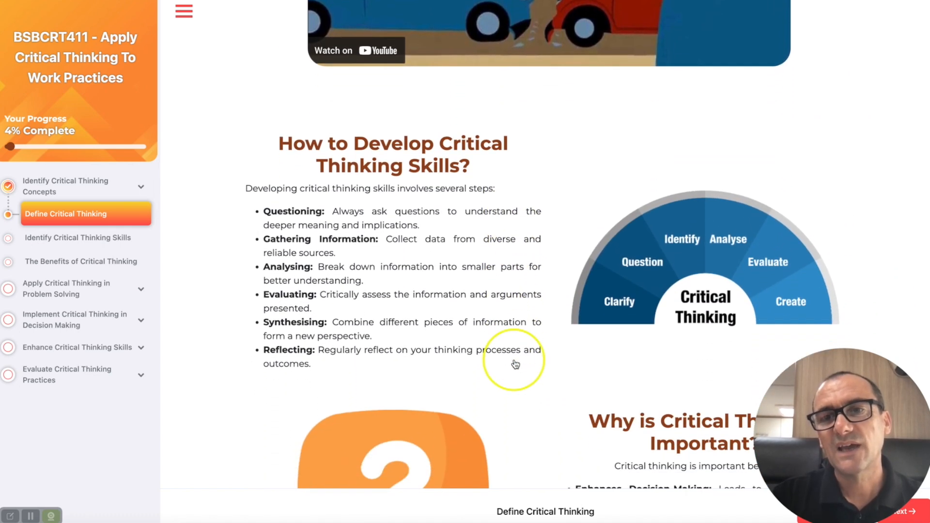
{"action": "scroll", "coordinate": [646, 314], "scroll_direction": "up", "scroll_amount": 3}
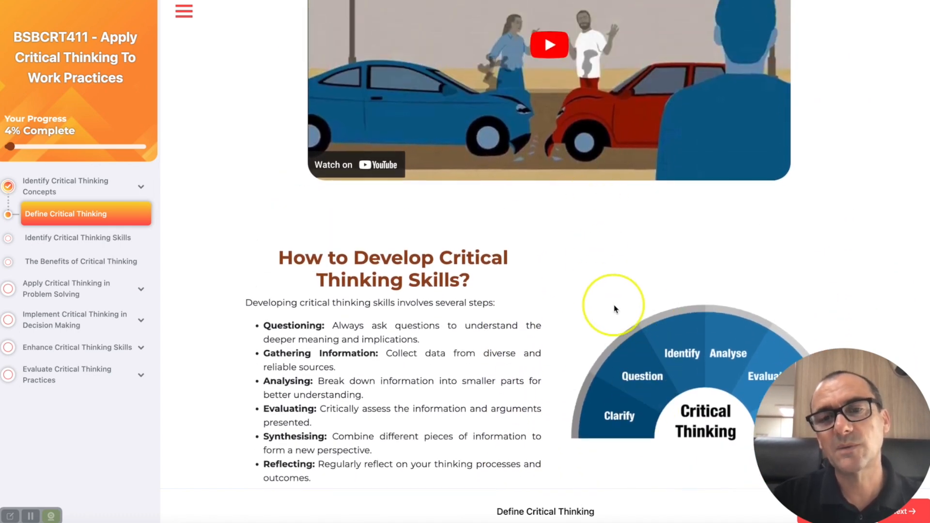
{"action": "scroll", "coordinate": [613, 305], "scroll_direction": "down", "scroll_amount": 4}
{"action": "scroll", "coordinate": [471, 366], "scroll_direction": "down", "scroll_amount": 12}
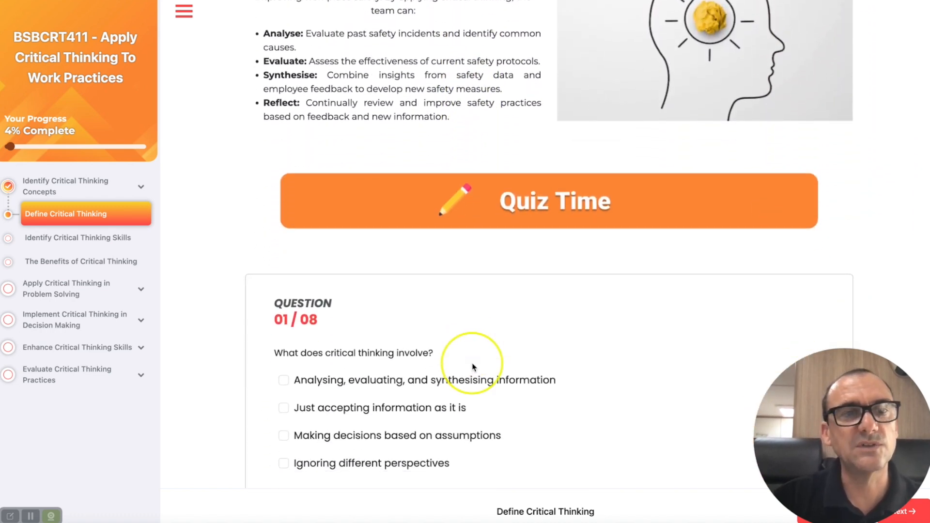
{"action": "scroll", "coordinate": [473, 366], "scroll_direction": "up", "scroll_amount": 8}
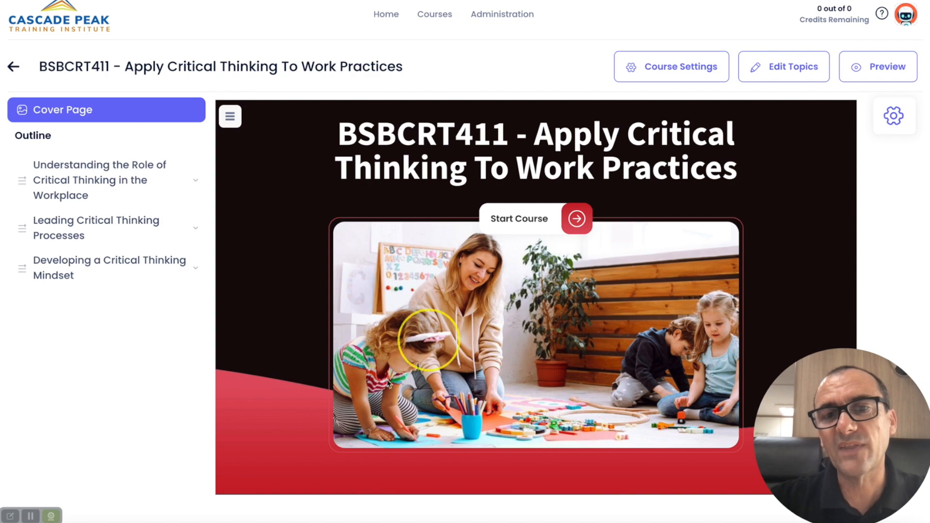
Step: In the cover page settings, replace the cover image with meeting.jpg from the Downloads folder
{"action": "left_click", "coordinate": [892, 117]}
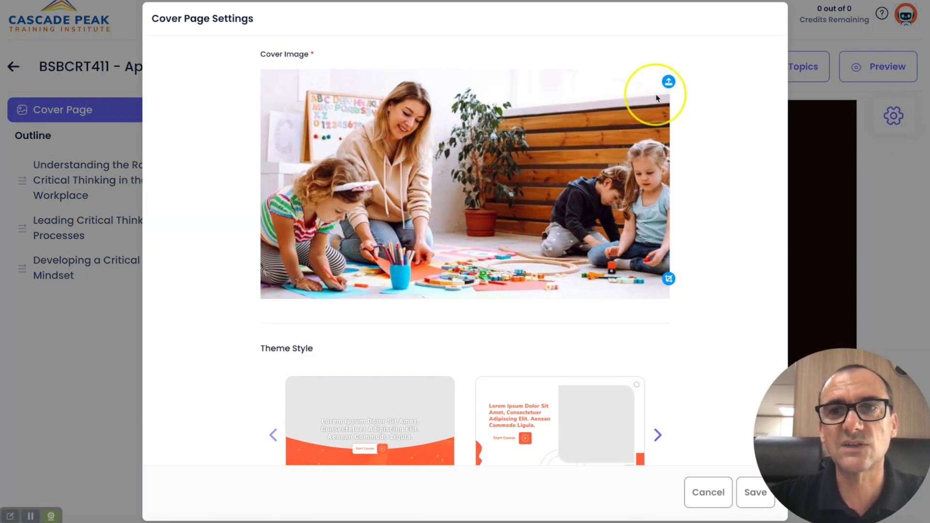
{"action": "left_click", "coordinate": [669, 81]}
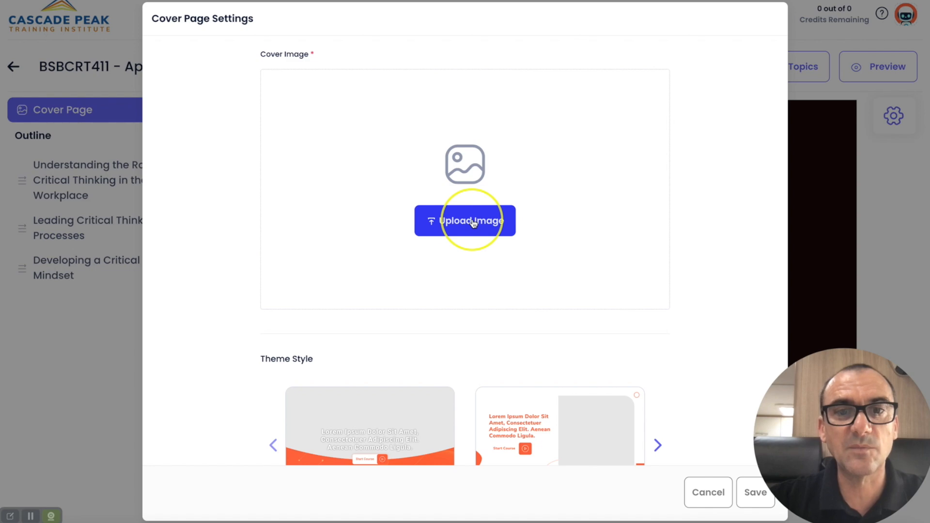
{"action": "left_click", "coordinate": [473, 222]}
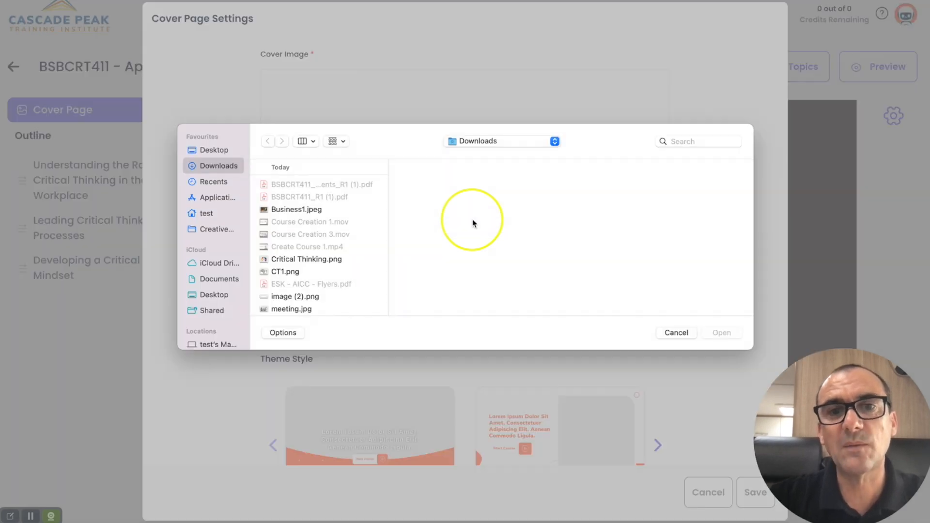
{"action": "scroll", "coordinate": [310, 248], "scroll_direction": "down", "scroll_amount": 2}
{"action": "scroll", "coordinate": [310, 248], "scroll_direction": "down", "scroll_amount": 3}
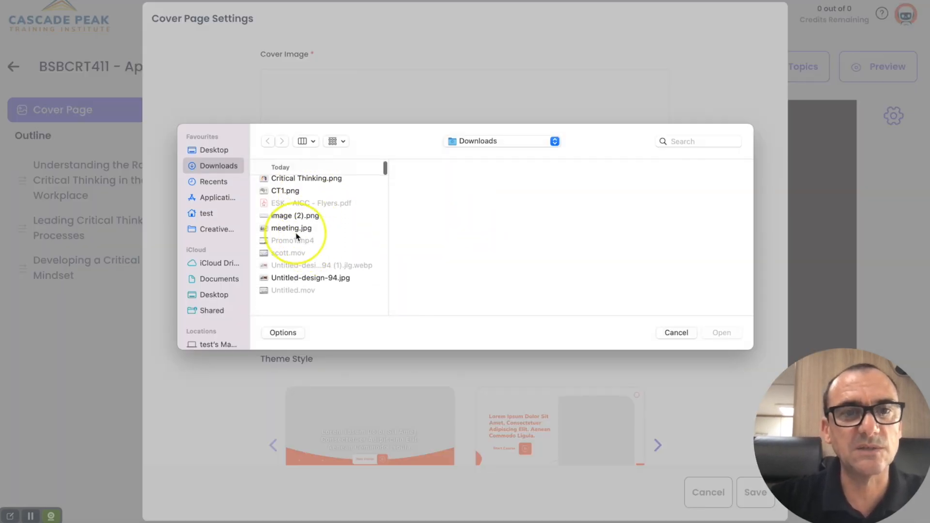
{"action": "left_click", "coordinate": [297, 232]}
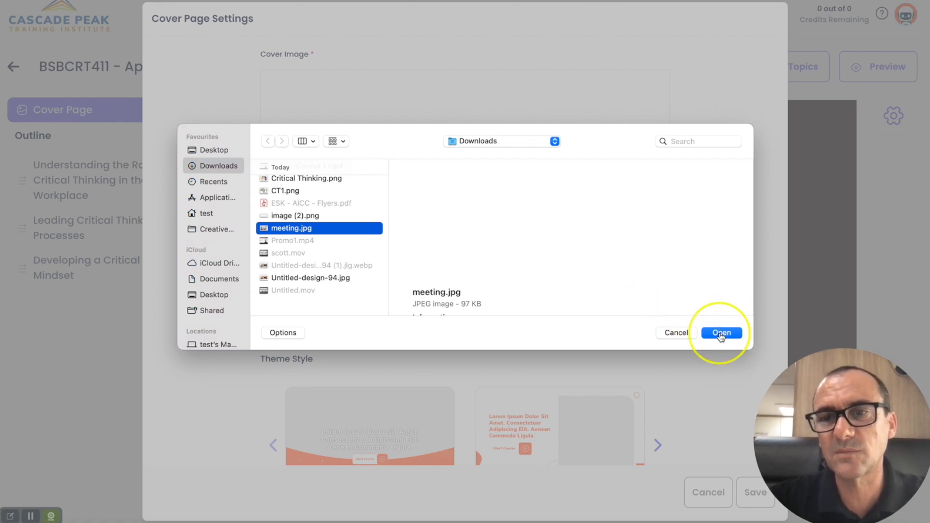
{"action": "left_click", "coordinate": [720, 332]}
Step: Review the cover page settings for theme style, including Summer and Autumn, title font style and background image
{"action": "scroll", "coordinate": [644, 352], "scroll_direction": "down", "scroll_amount": 2}
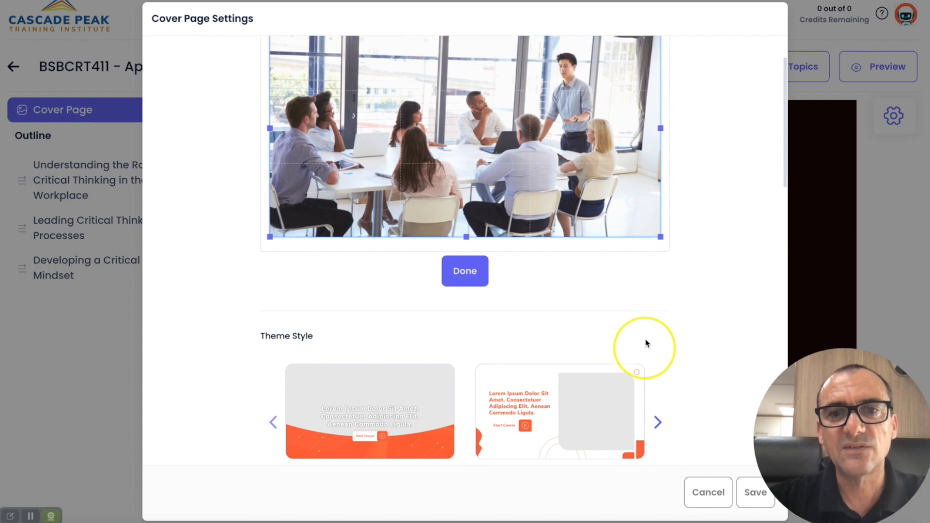
{"action": "scroll", "coordinate": [706, 332], "scroll_direction": "down", "scroll_amount": 3}
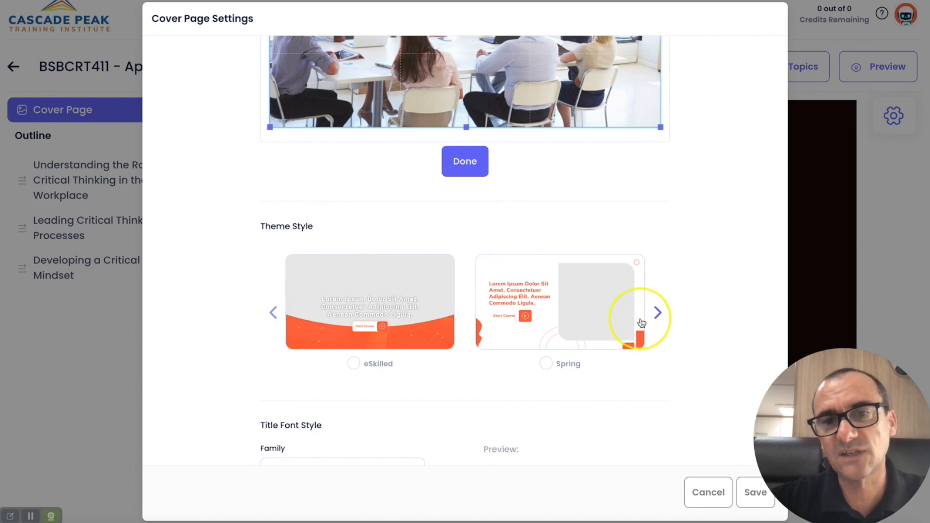
{"action": "scroll", "coordinate": [690, 344], "scroll_direction": "down", "scroll_amount": 2}
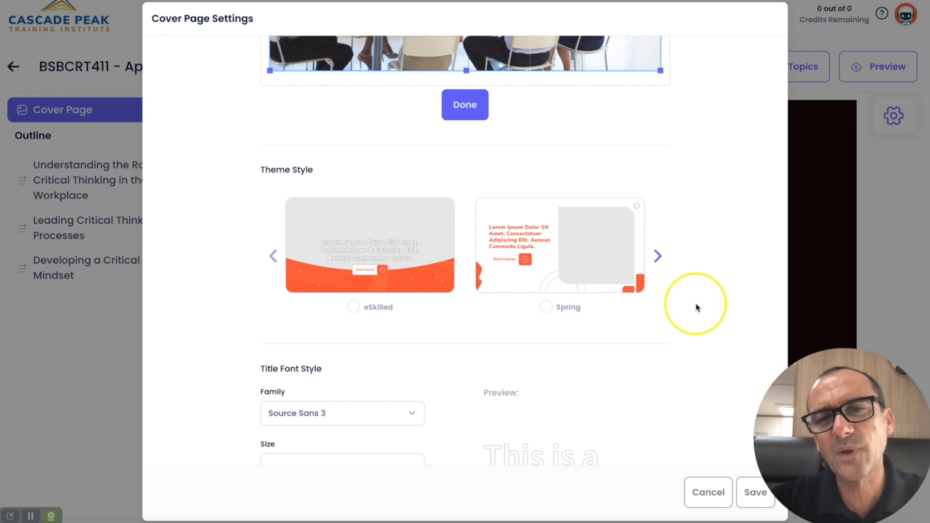
{"action": "scroll", "coordinate": [697, 307], "scroll_direction": "down", "scroll_amount": 2}
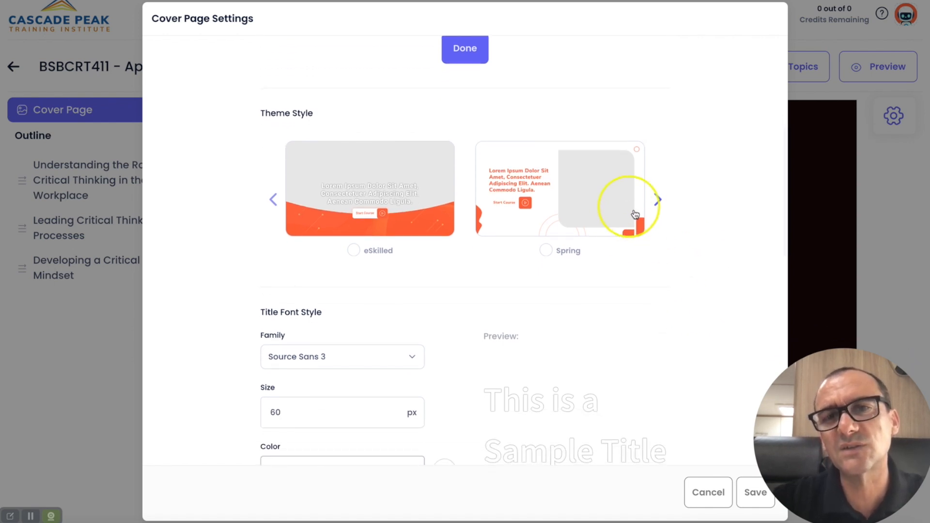
{"action": "left_click", "coordinate": [657, 208]}
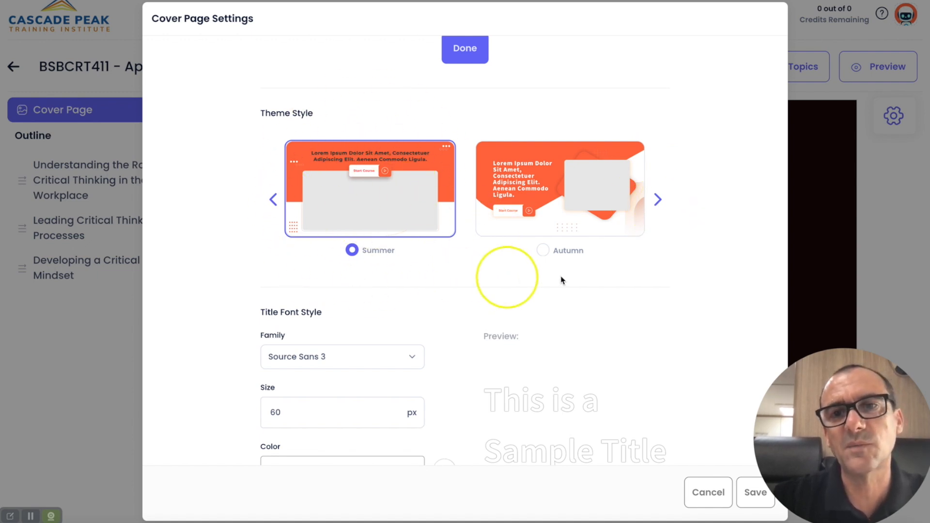
{"action": "scroll", "coordinate": [722, 322], "scroll_direction": "down", "scroll_amount": 6}
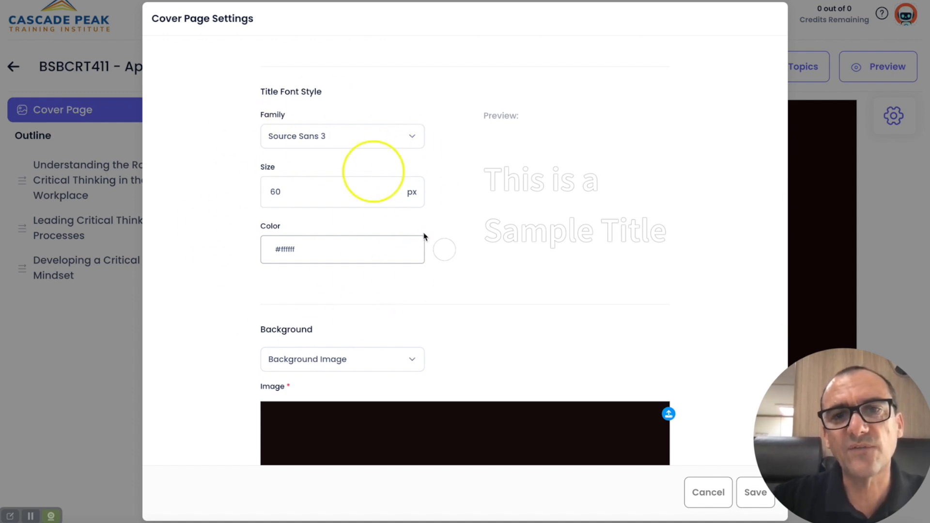
{"action": "scroll", "coordinate": [652, 258], "scroll_direction": "down", "scroll_amount": 2}
{"action": "scroll", "coordinate": [651, 257], "scroll_direction": "up", "scroll_amount": 1}
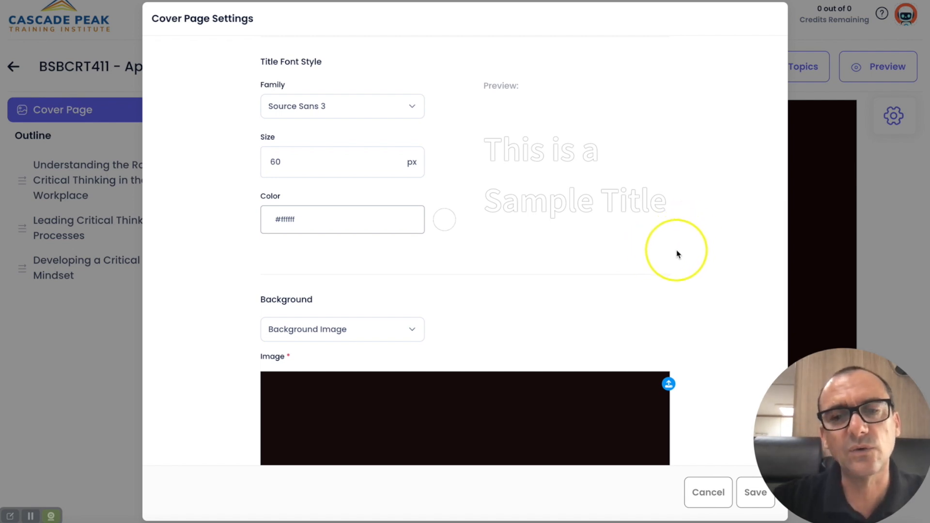
{"action": "scroll", "coordinate": [677, 252], "scroll_direction": "down", "scroll_amount": 4}
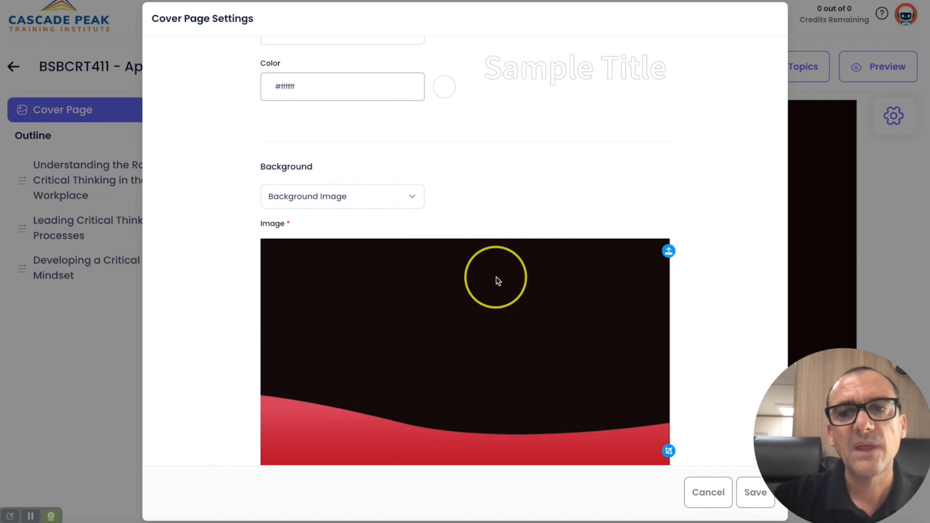
{"action": "scroll", "coordinate": [560, 307], "scroll_direction": "down", "scroll_amount": 2}
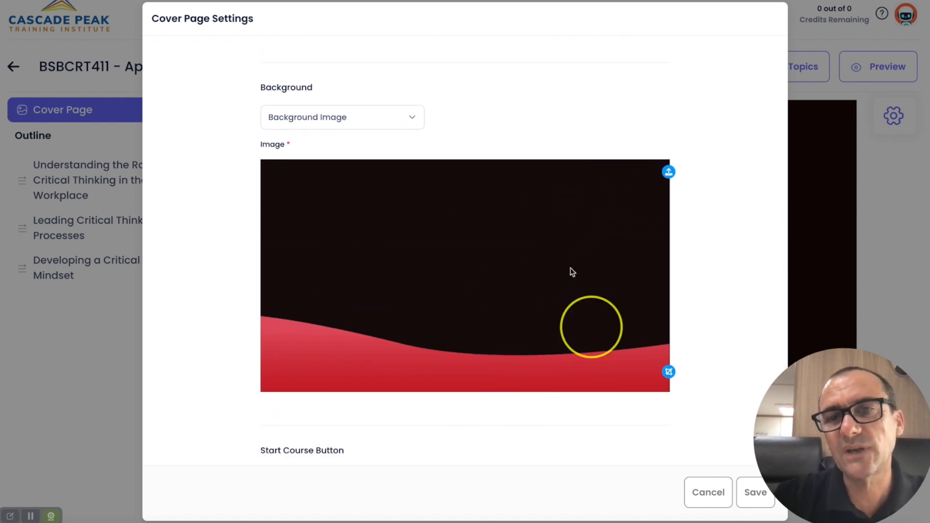
{"action": "right_click", "coordinate": [540, 284]}
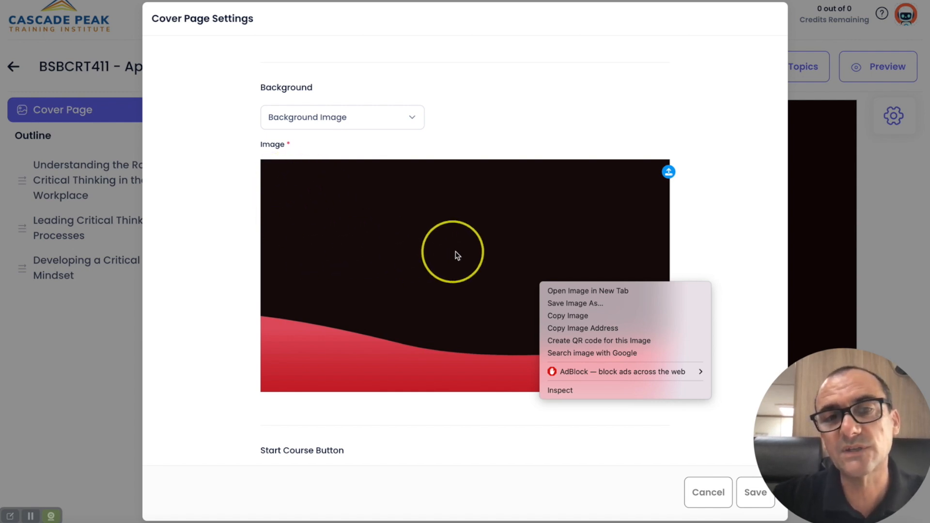
{"action": "left_click", "coordinate": [705, 232]}
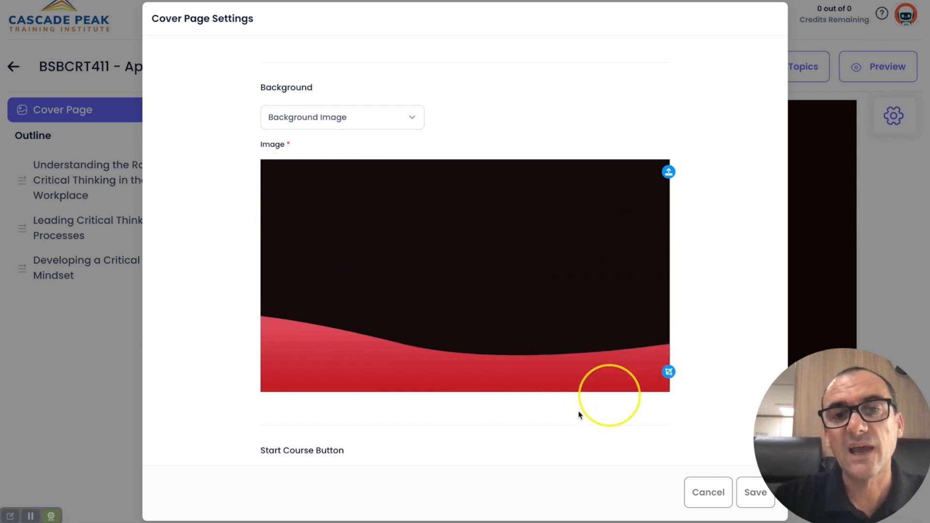
Step: Save the cover page settings with the new cover image and return to the cover page
{"action": "left_click", "coordinate": [750, 494]}
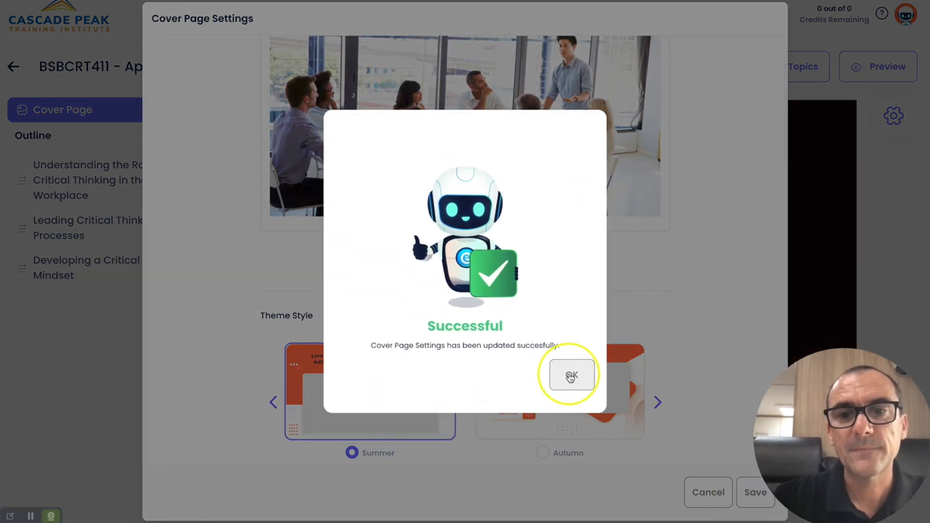
{"action": "left_click", "coordinate": [571, 376]}
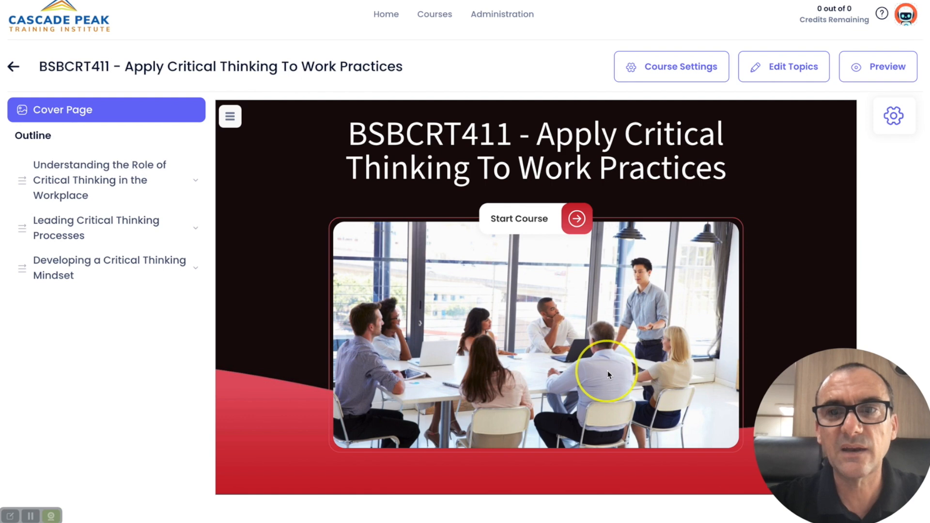
Step: Delete the brain and light bulb image block from the topic Understanding the Role of Critical Thinking in the Workplace
{"action": "left_click", "coordinate": [122, 179]}
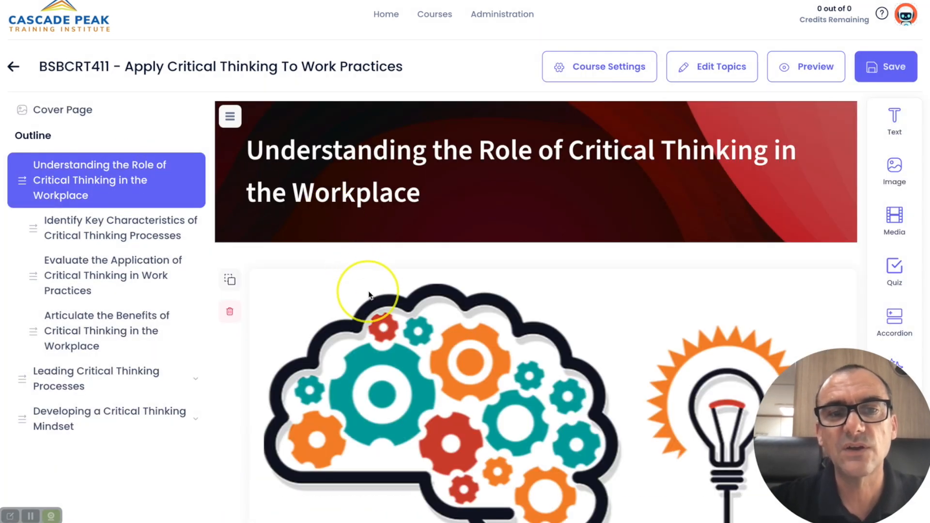
{"action": "left_click", "coordinate": [229, 311]}
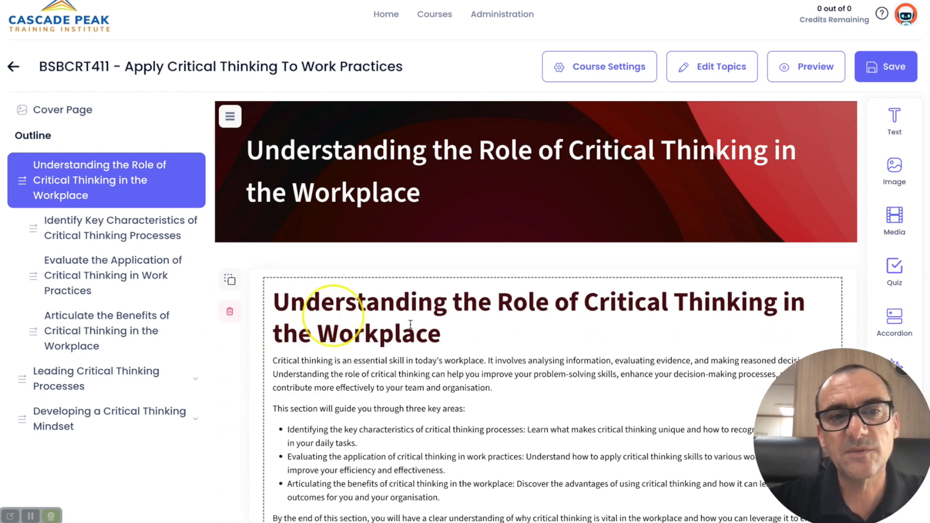
Step: Read through the introduction text and key areas of Understanding the Role of Critical Thinking in the Workplace
{"action": "scroll", "coordinate": [533, 372], "scroll_direction": "down", "scroll_amount": 1}
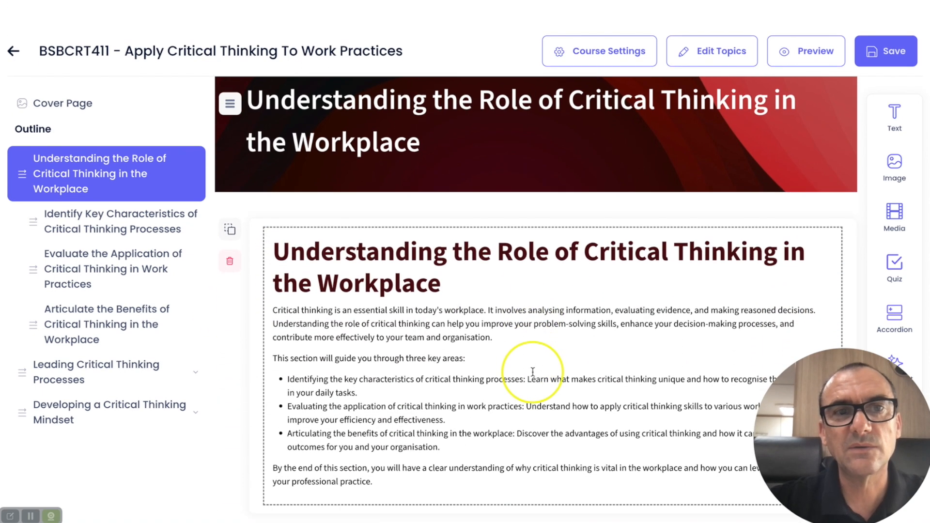
{"action": "scroll", "coordinate": [533, 371], "scroll_direction": "up", "scroll_amount": 1}
{"action": "scroll", "coordinate": [533, 372], "scroll_direction": "down", "scroll_amount": 1}
{"action": "scroll", "coordinate": [554, 389], "scroll_direction": "down", "scroll_amount": 1}
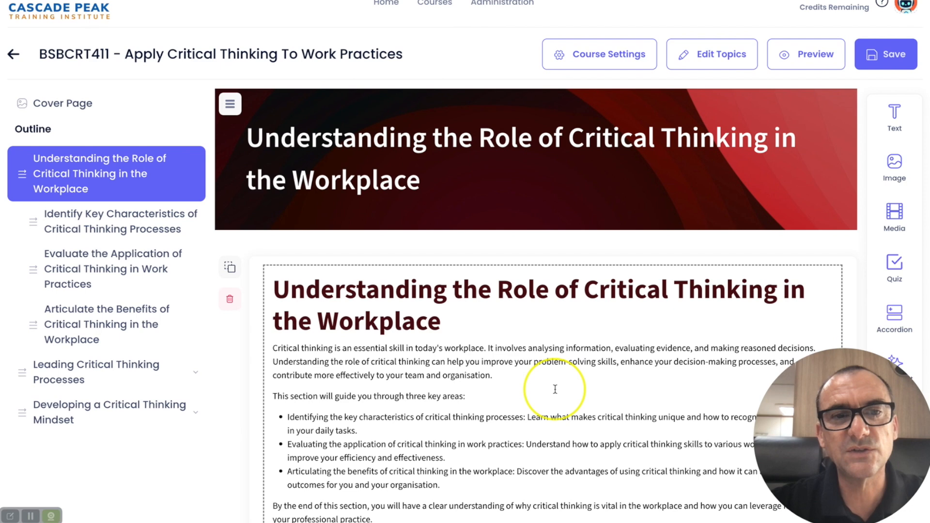
{"action": "scroll", "coordinate": [555, 390], "scroll_direction": "down", "scroll_amount": 1}
{"action": "scroll", "coordinate": [555, 389], "scroll_direction": "up", "scroll_amount": 1}
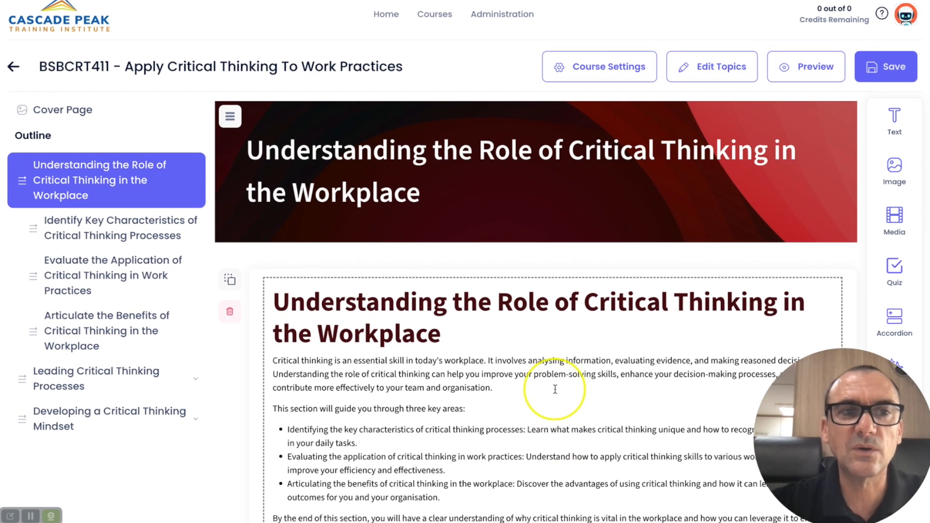
{"action": "scroll", "coordinate": [555, 389], "scroll_direction": "down", "scroll_amount": 1}
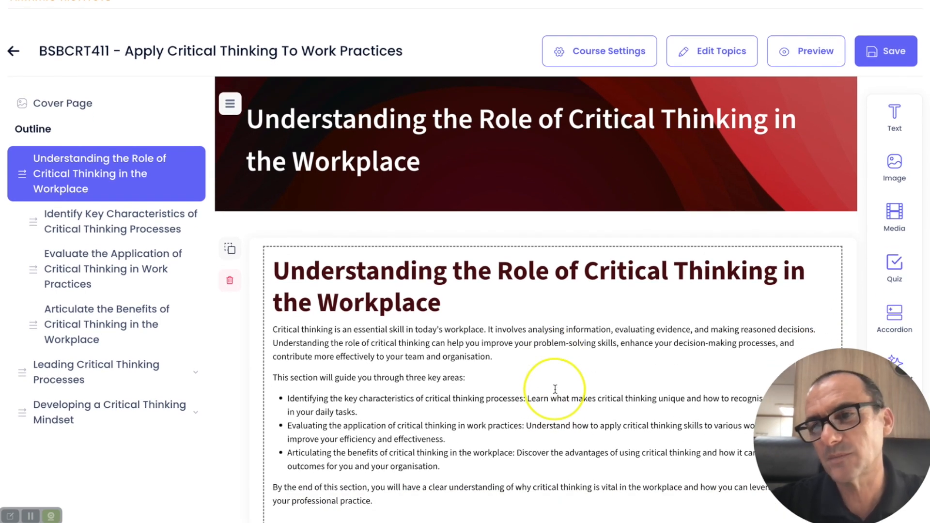
{"action": "scroll", "coordinate": [563, 406], "scroll_direction": "up", "scroll_amount": 1}
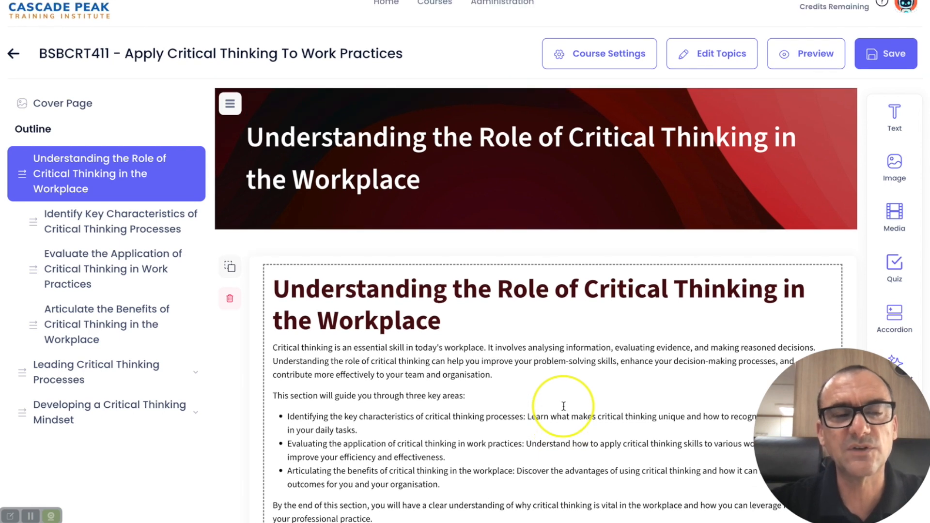
{"action": "scroll", "coordinate": [563, 407], "scroll_direction": "down", "scroll_amount": 2}
{"action": "scroll", "coordinate": [563, 406], "scroll_direction": "up", "scroll_amount": 1}
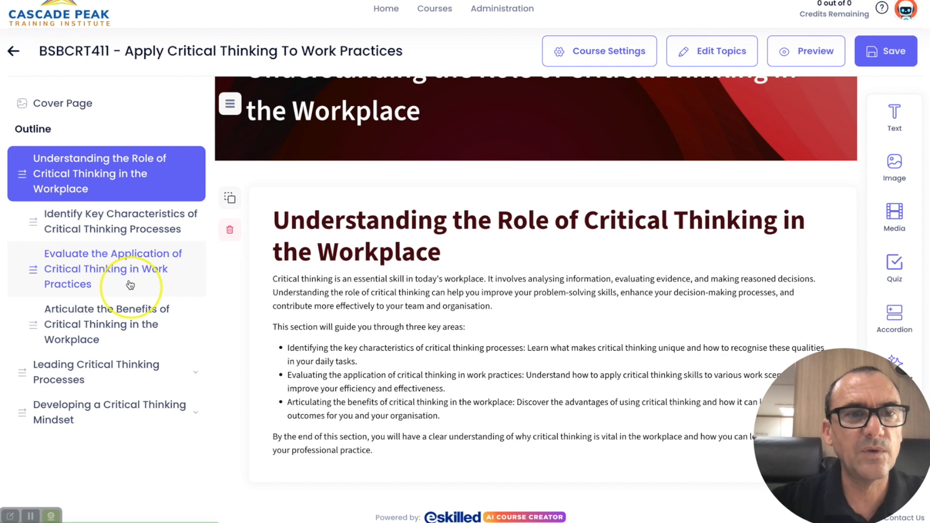
Step: Open the sub-topic Identify Key Characteristics of Critical Thinking Processes and look through its text sections down to the quiz
{"action": "left_click", "coordinate": [125, 229]}
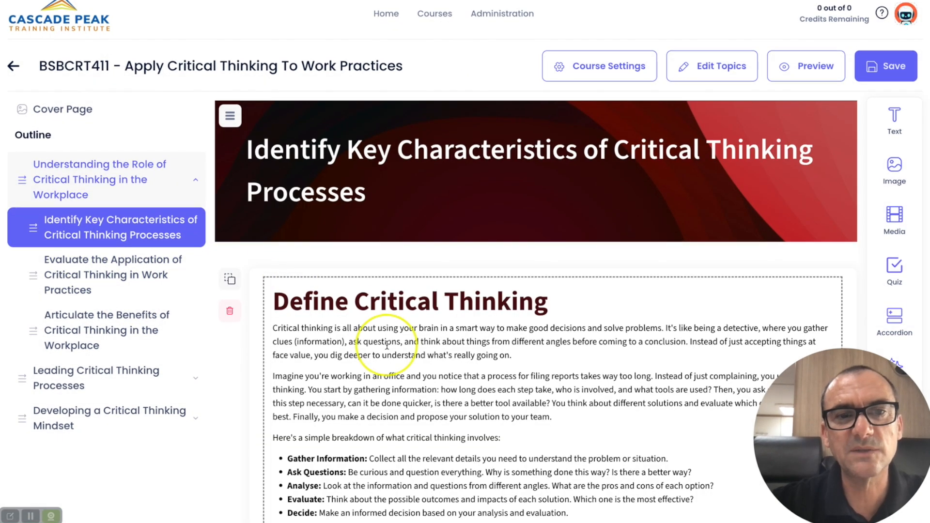
{"action": "scroll", "coordinate": [386, 345], "scroll_direction": "down", "scroll_amount": 3}
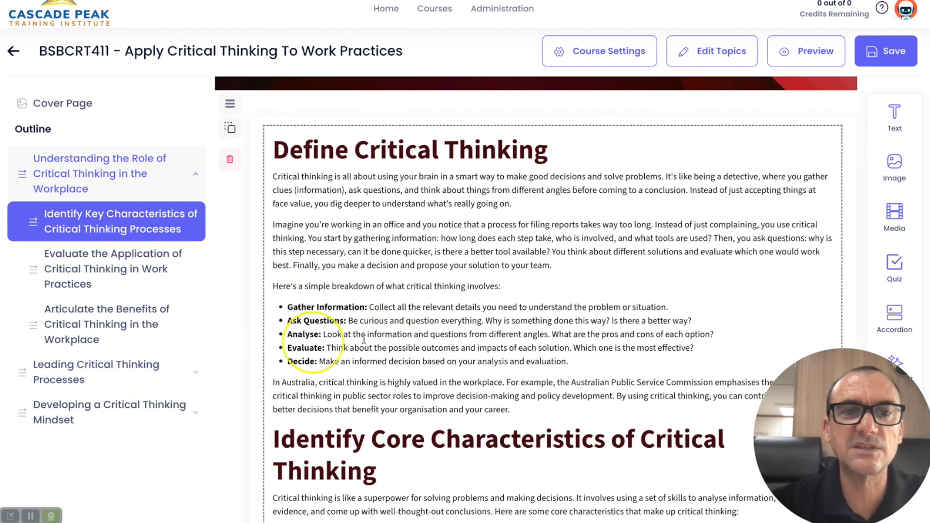
{"action": "scroll", "coordinate": [499, 361], "scroll_direction": "down", "scroll_amount": 1}
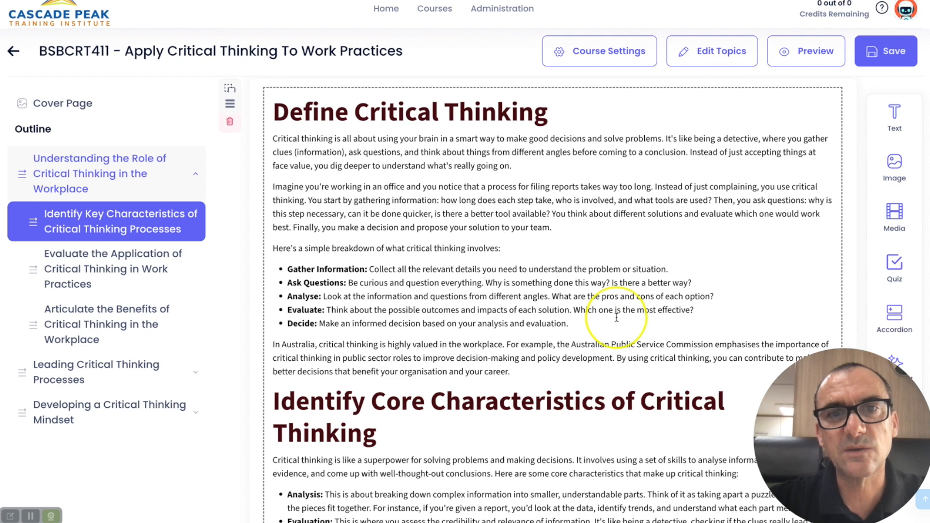
{"action": "scroll", "coordinate": [615, 318], "scroll_direction": "down", "scroll_amount": 1}
{"action": "scroll", "coordinate": [601, 332], "scroll_direction": "down", "scroll_amount": 2}
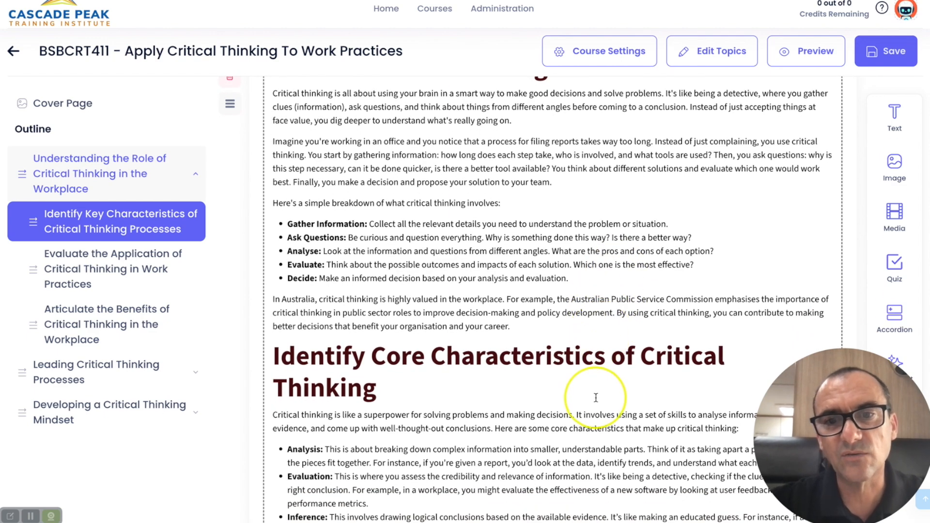
{"action": "scroll", "coordinate": [596, 397], "scroll_direction": "down", "scroll_amount": 5}
{"action": "scroll", "coordinate": [595, 397], "scroll_direction": "down", "scroll_amount": 9}
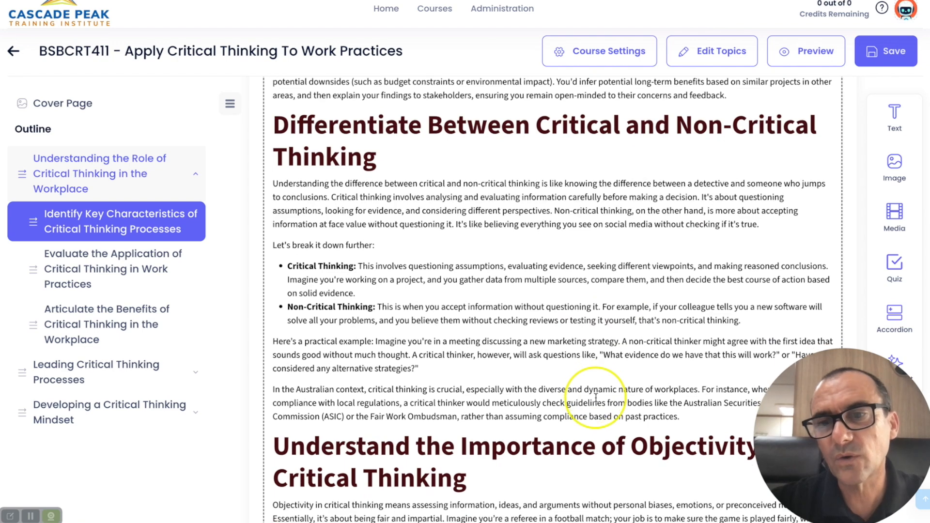
{"action": "scroll", "coordinate": [595, 397], "scroll_direction": "down", "scroll_amount": 8}
{"action": "scroll", "coordinate": [596, 397], "scroll_direction": "down", "scroll_amount": 11}
{"action": "scroll", "coordinate": [596, 397], "scroll_direction": "down", "scroll_amount": 10}
{"action": "scroll", "coordinate": [596, 401], "scroll_direction": "down", "scroll_amount": 7}
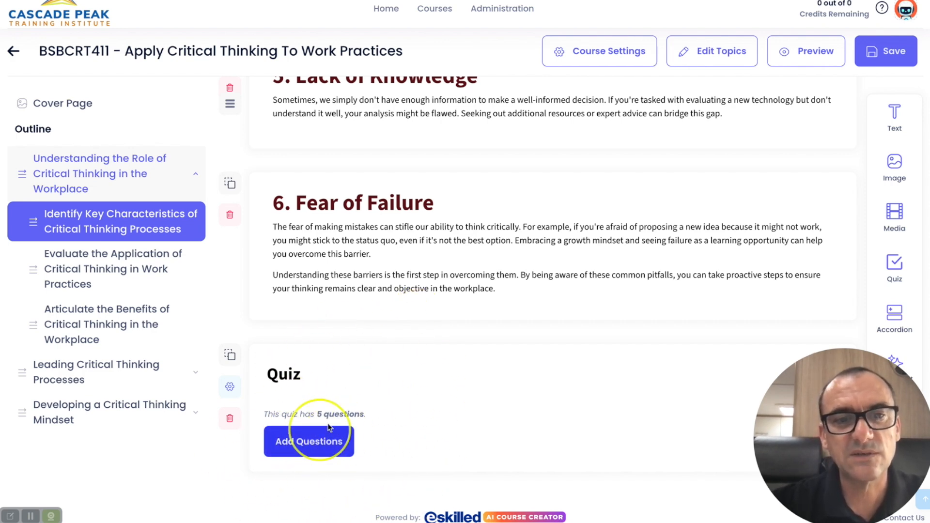
Step: Open the sub-topic Evaluate the Application of Critical Thinking in Work Practices and examine its workplace examples and decision-making table
{"action": "left_click", "coordinate": [141, 267]}
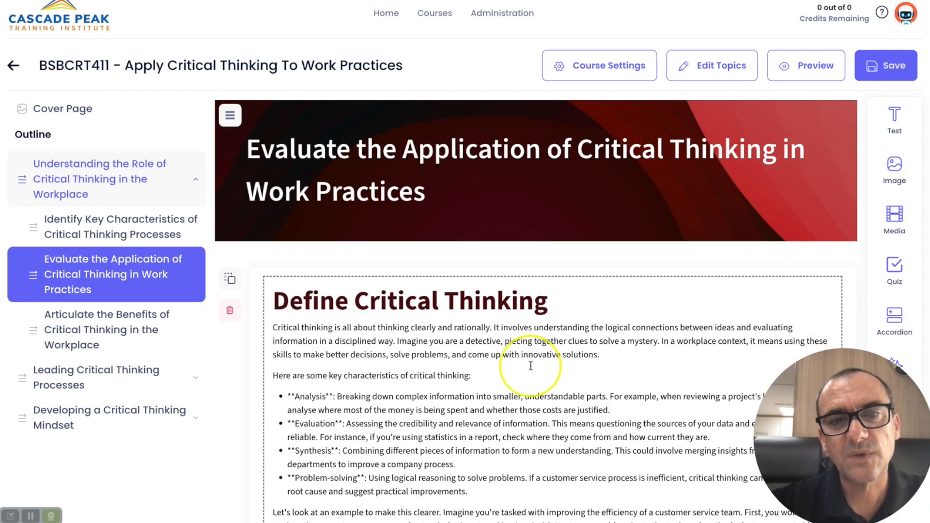
{"action": "scroll", "coordinate": [499, 355], "scroll_direction": "down", "scroll_amount": 15}
{"action": "scroll", "coordinate": [530, 366], "scroll_direction": "down", "scroll_amount": 9}
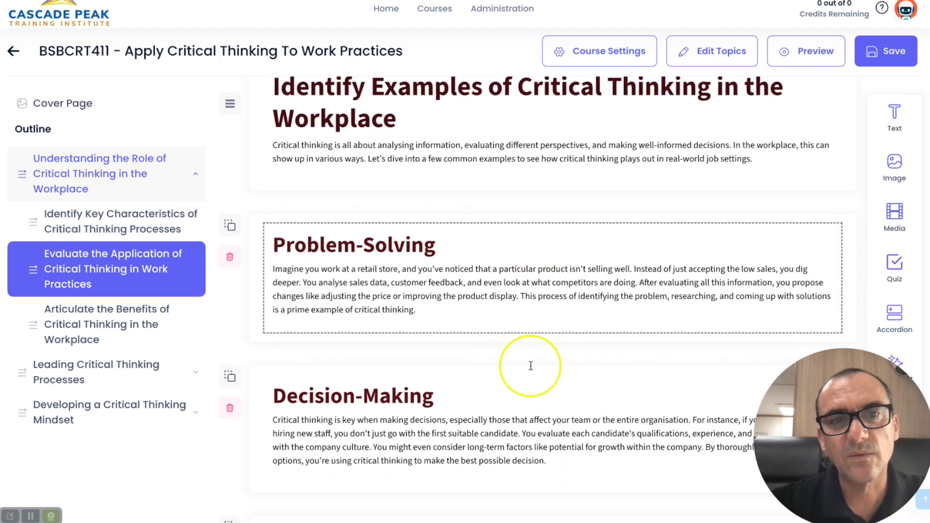
{"action": "scroll", "coordinate": [530, 370], "scroll_direction": "down", "scroll_amount": 7}
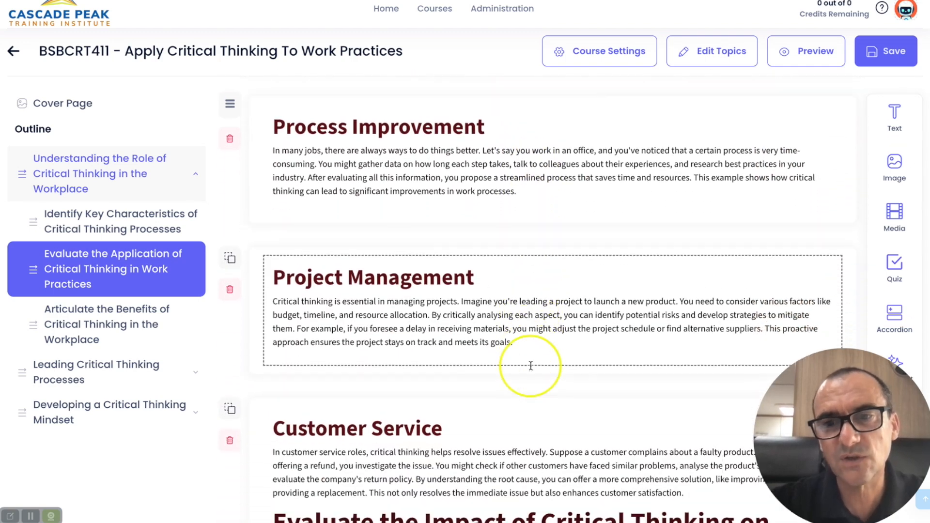
{"action": "scroll", "coordinate": [530, 366], "scroll_direction": "down", "scroll_amount": 1}
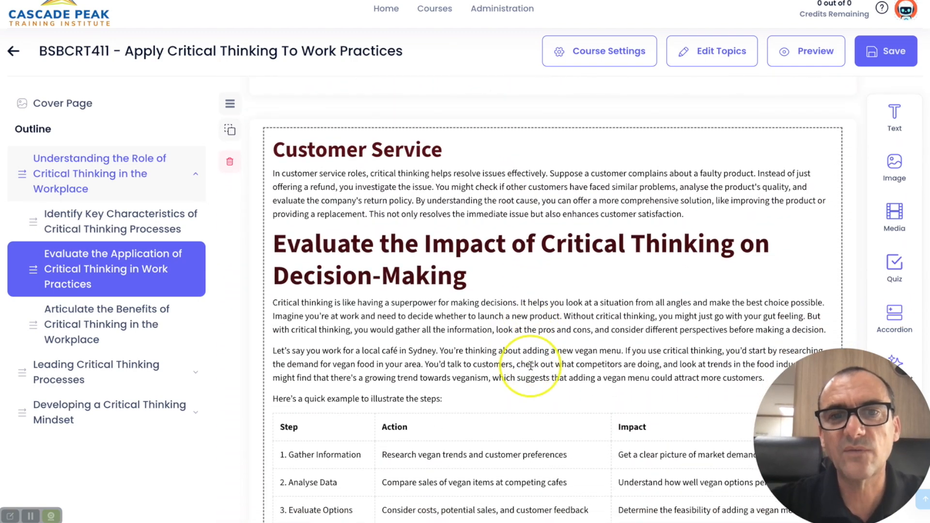
{"action": "scroll", "coordinate": [530, 366], "scroll_direction": "down", "scroll_amount": 1}
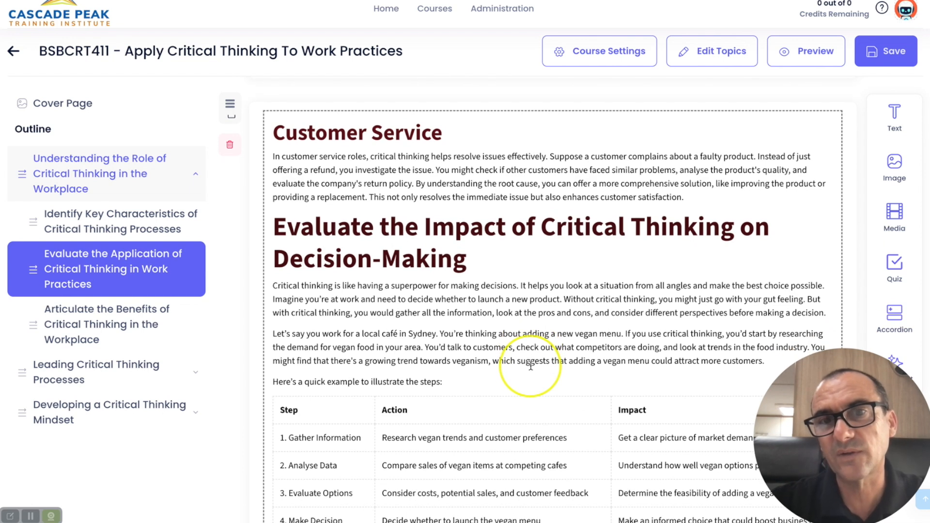
{"action": "scroll", "coordinate": [536, 381], "scroll_direction": "down", "scroll_amount": 5}
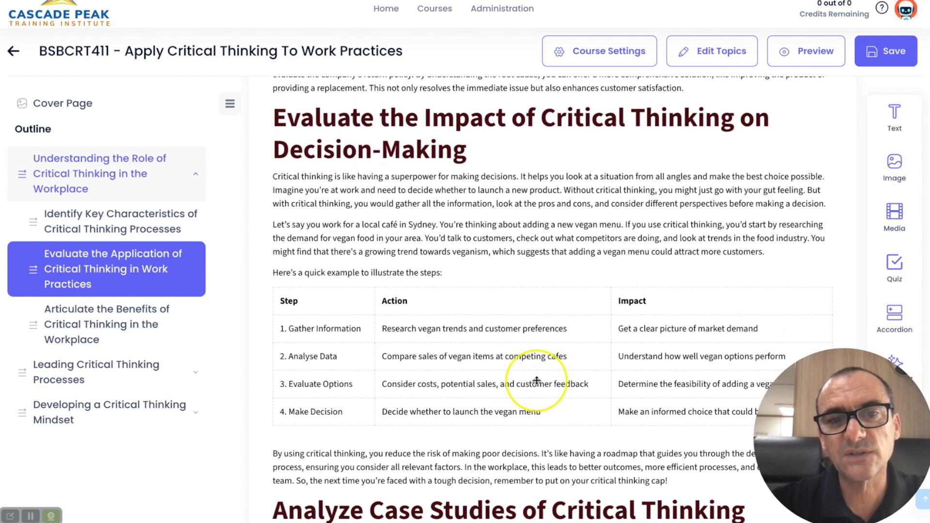
{"action": "scroll", "coordinate": [655, 306], "scroll_direction": "down", "scroll_amount": 4}
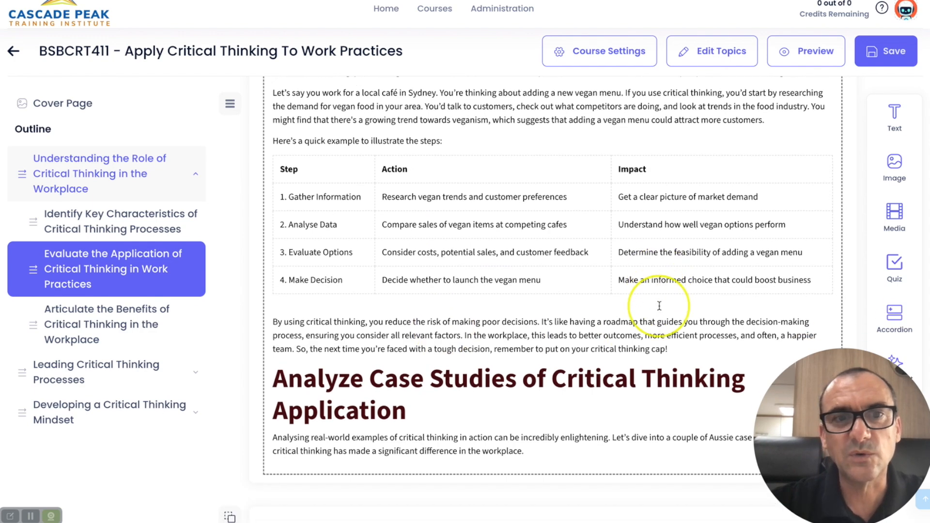
{"action": "scroll", "coordinate": [494, 255], "scroll_direction": "up", "scroll_amount": 3}
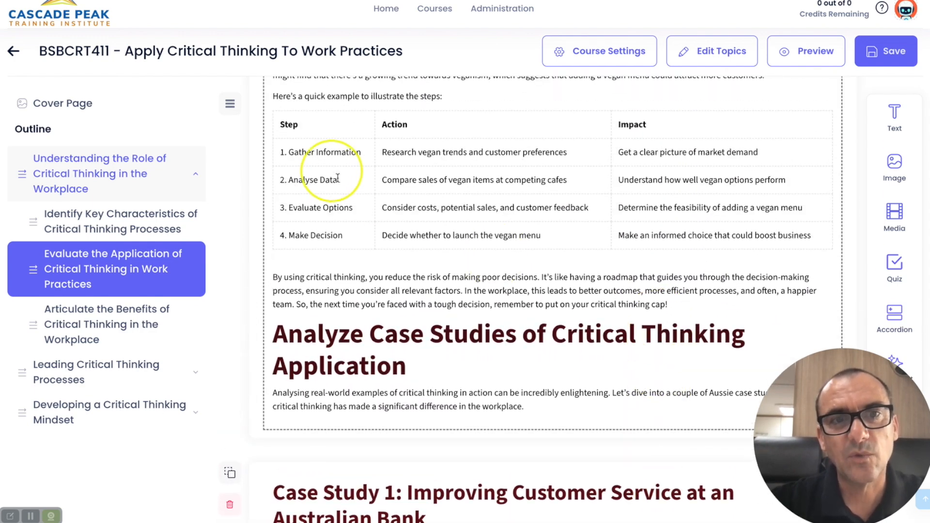
Step: Read through the two case studies and the challenges sections of Evaluate the Application of Critical Thinking in Work Practices
{"action": "scroll", "coordinate": [367, 259], "scroll_direction": "down", "scroll_amount": 5}
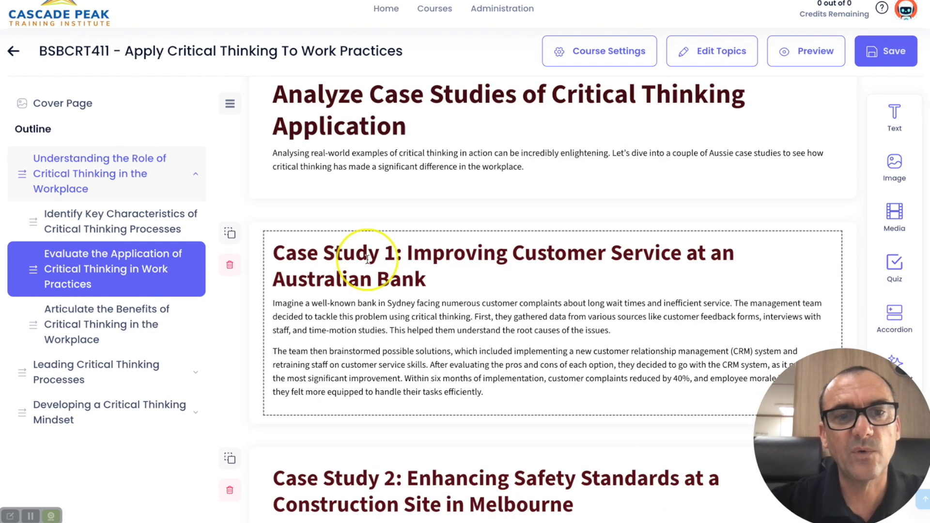
{"action": "scroll", "coordinate": [365, 249], "scroll_direction": "up", "scroll_amount": 1}
{"action": "scroll", "coordinate": [399, 296], "scroll_direction": "down", "scroll_amount": 1}
{"action": "scroll", "coordinate": [398, 296], "scroll_direction": "down", "scroll_amount": 1}
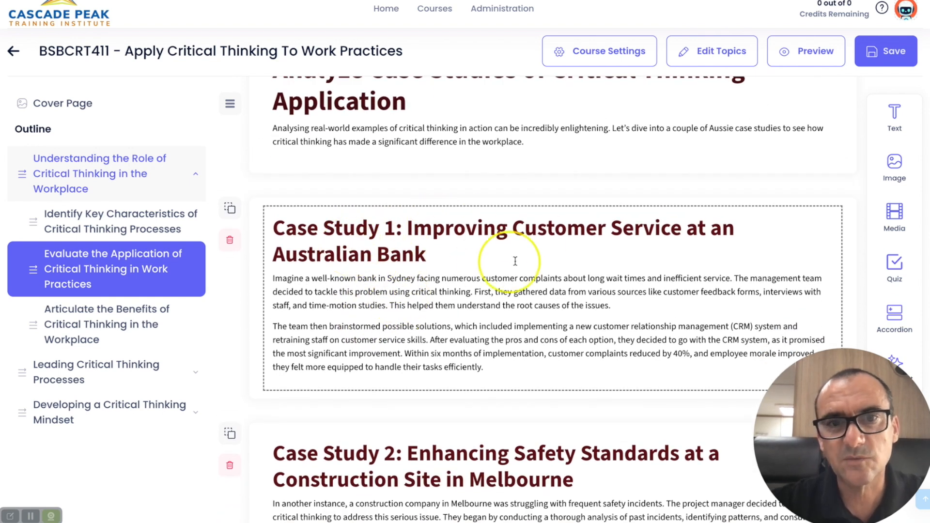
{"action": "scroll", "coordinate": [513, 261], "scroll_direction": "down", "scroll_amount": 4}
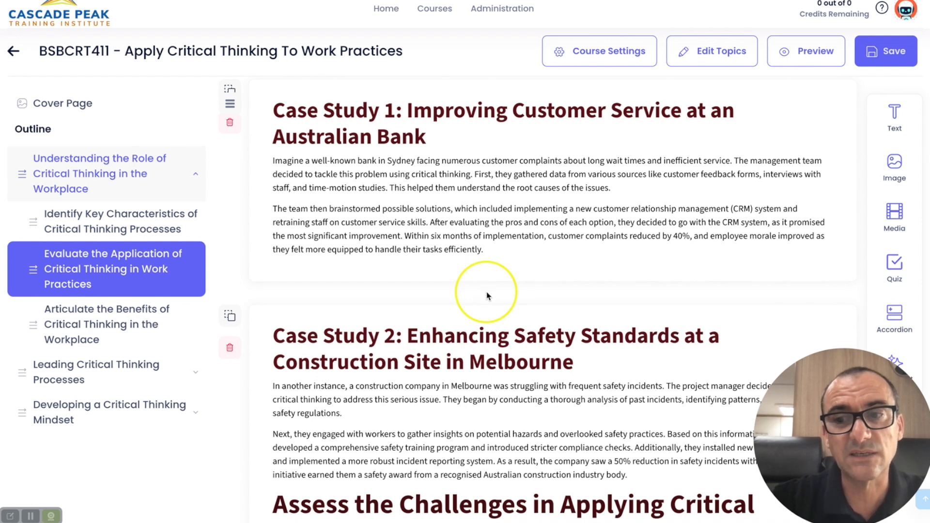
{"action": "scroll", "coordinate": [486, 291], "scroll_direction": "down", "scroll_amount": 1}
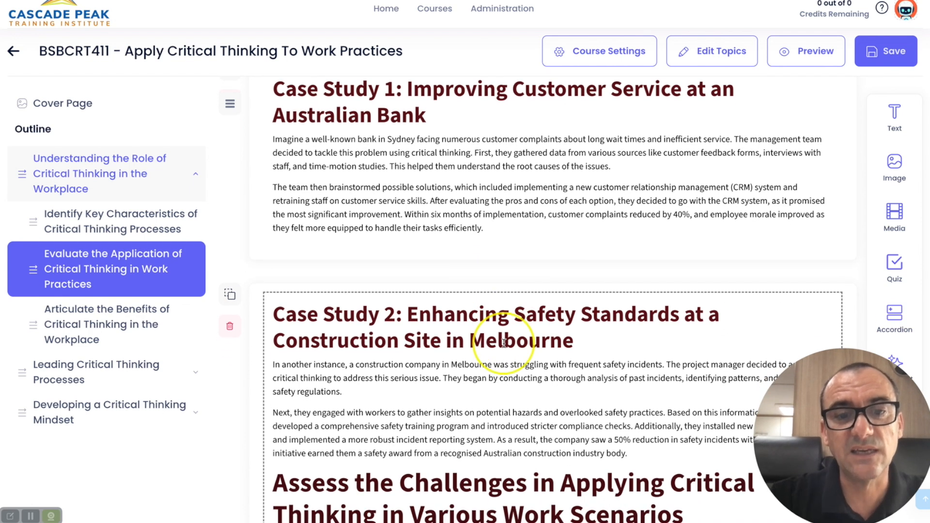
{"action": "scroll", "coordinate": [504, 343], "scroll_direction": "down", "scroll_amount": 8}
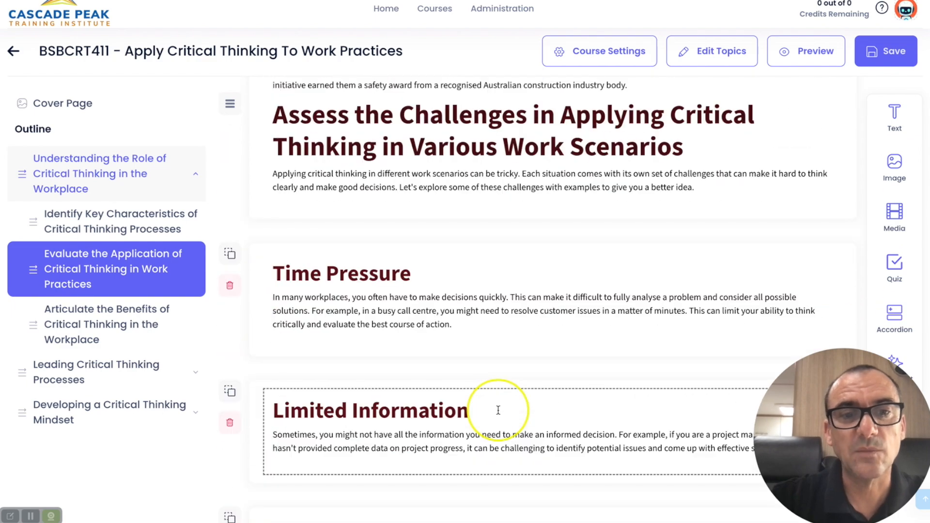
{"action": "scroll", "coordinate": [499, 411], "scroll_direction": "down", "scroll_amount": 7}
{"action": "scroll", "coordinate": [498, 411], "scroll_direction": "up", "scroll_amount": 20}
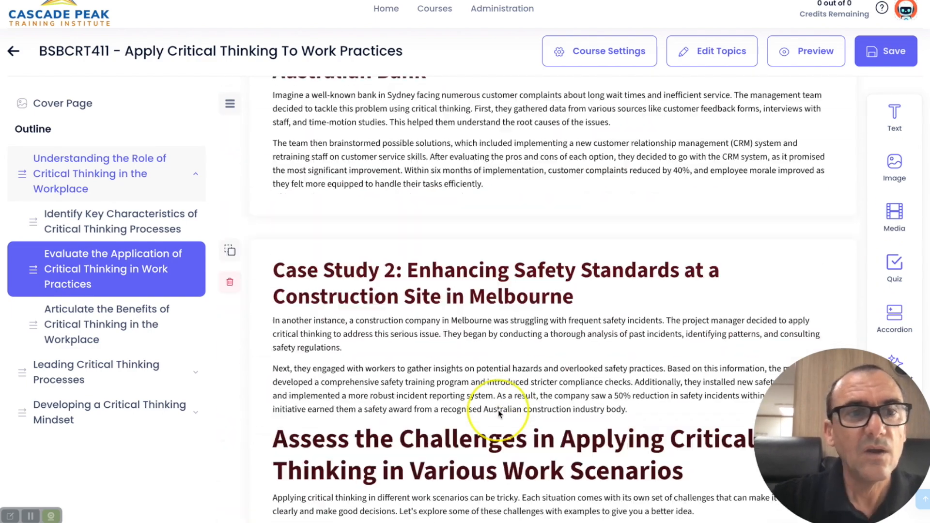
Step: Open the topic Understanding the Role of Critical Thinking in the Workplace and insert an Image Only block above its introduction text
{"action": "left_click", "coordinate": [143, 167]}
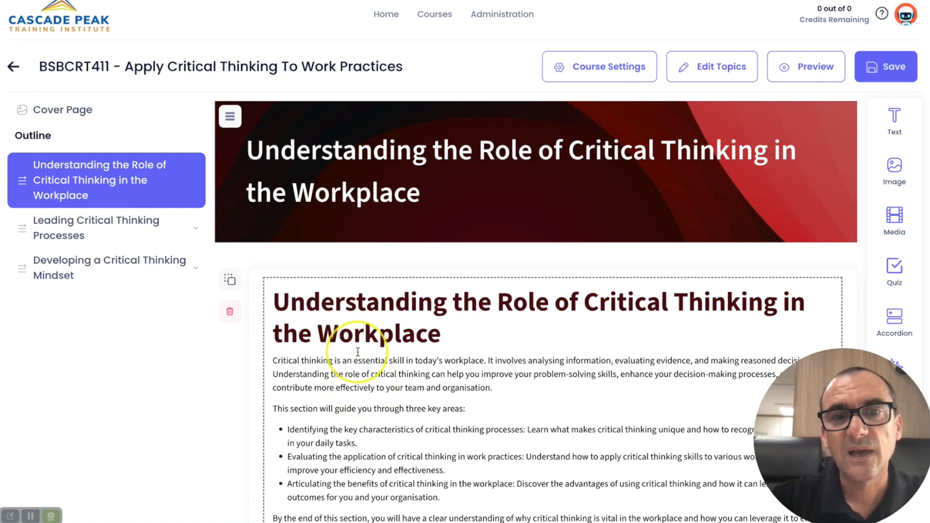
{"action": "scroll", "coordinate": [379, 350], "scroll_direction": "down", "scroll_amount": 1}
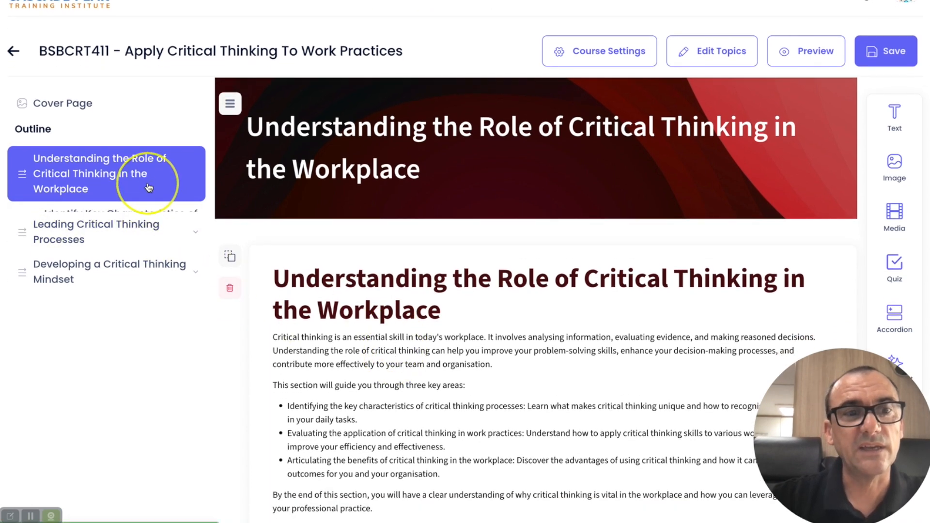
{"action": "left_click", "coordinate": [173, 187]}
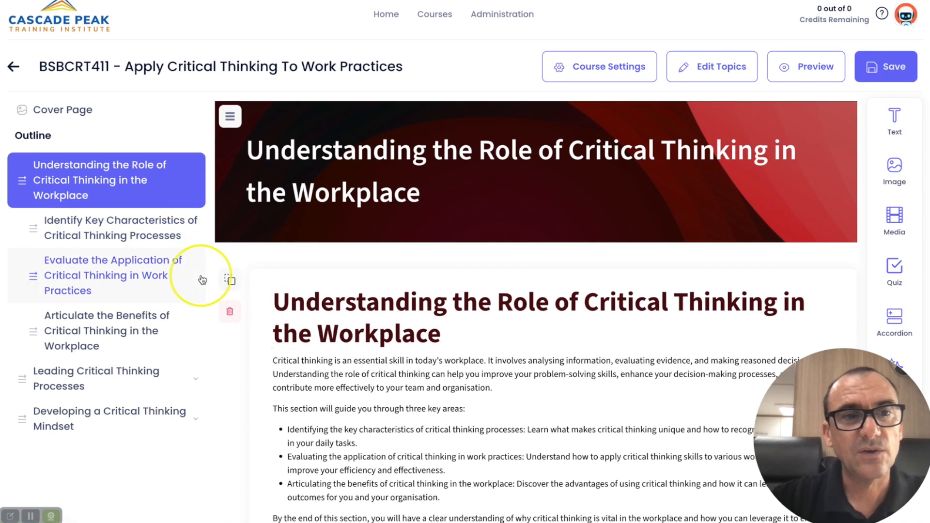
{"action": "scroll", "coordinate": [358, 303], "scroll_direction": "down", "scroll_amount": 3}
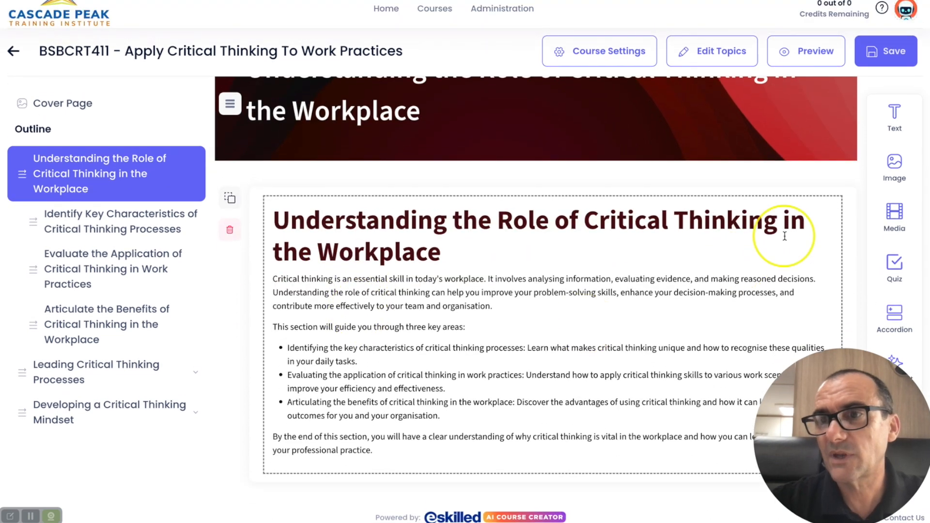
{"action": "left_click", "coordinate": [888, 171]}
{"action": "mouse_move", "coordinate": [775, 164]}
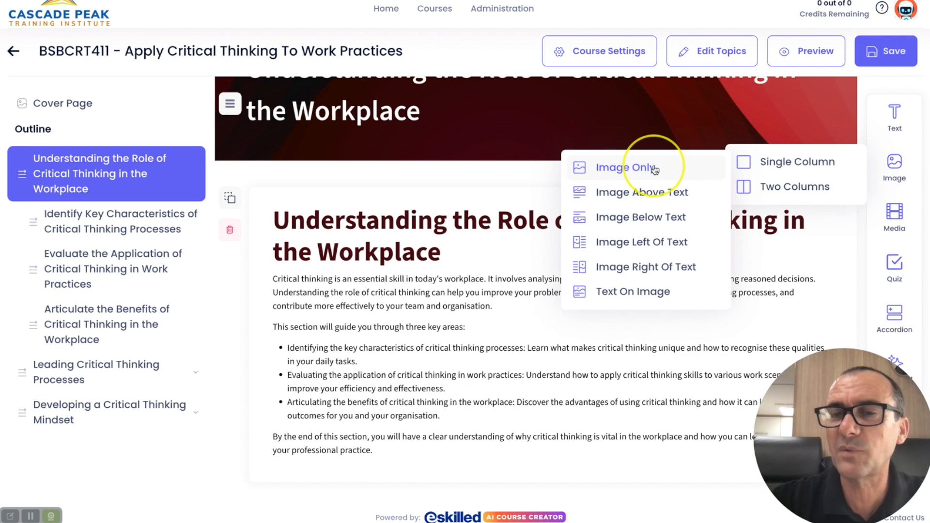
{"action": "left_click_drag", "start_coordinate": [654, 169], "coordinate": [379, 239]}
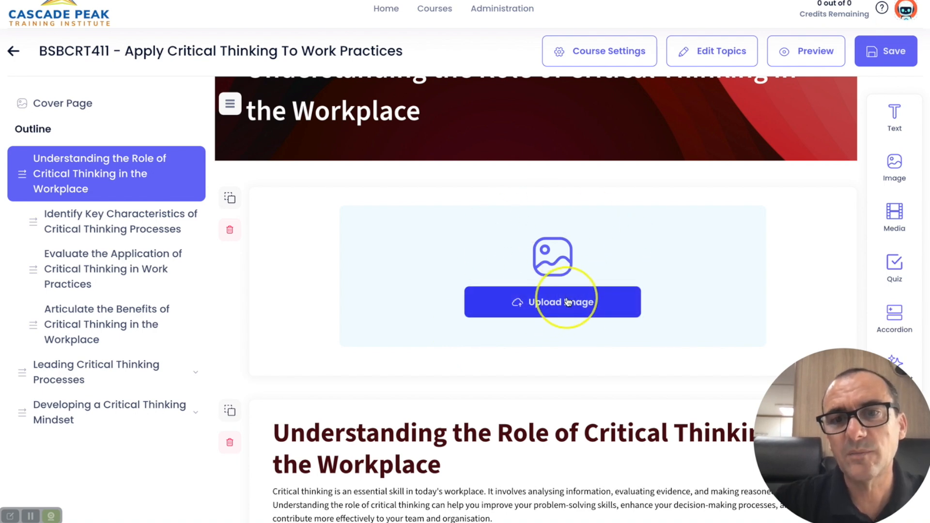
Step: Upload CT1.png from the Downloads folder into the new image block
{"action": "left_click", "coordinate": [568, 302]}
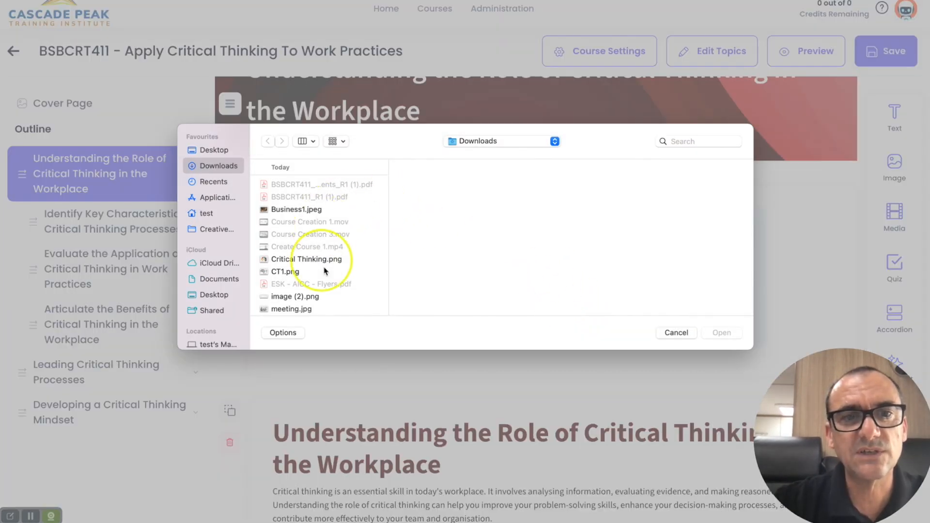
{"action": "left_click", "coordinate": [307, 259]}
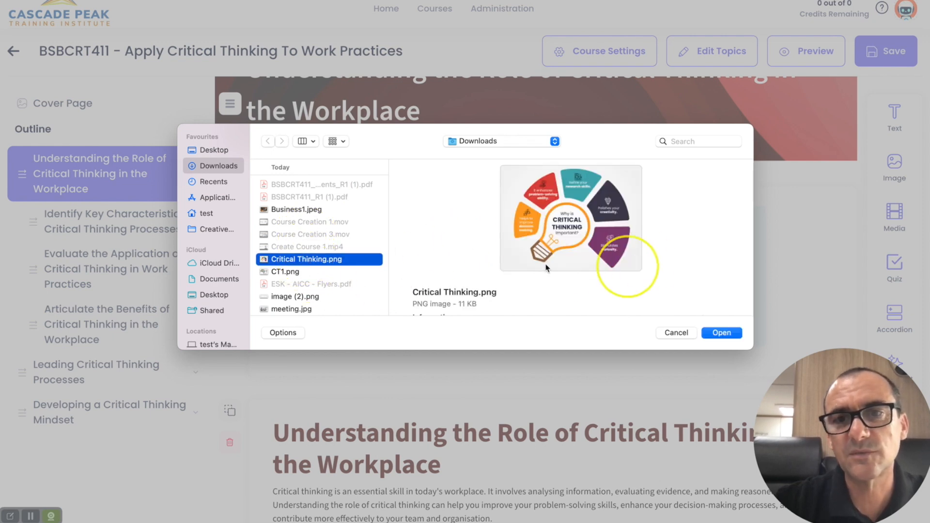
{"action": "scroll", "coordinate": [314, 232], "scroll_direction": "down", "scroll_amount": 2}
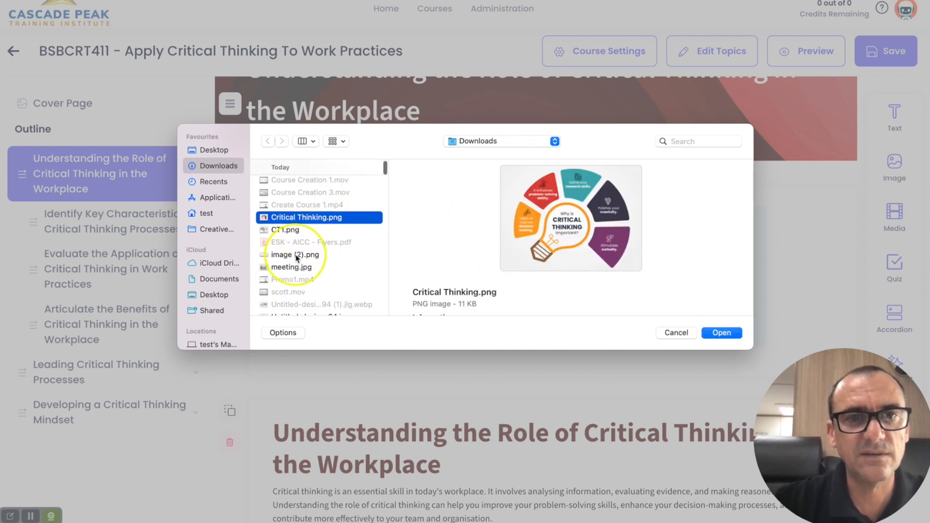
{"action": "left_click", "coordinate": [296, 256]}
{"action": "scroll", "coordinate": [295, 264], "scroll_direction": "up", "scroll_amount": 2}
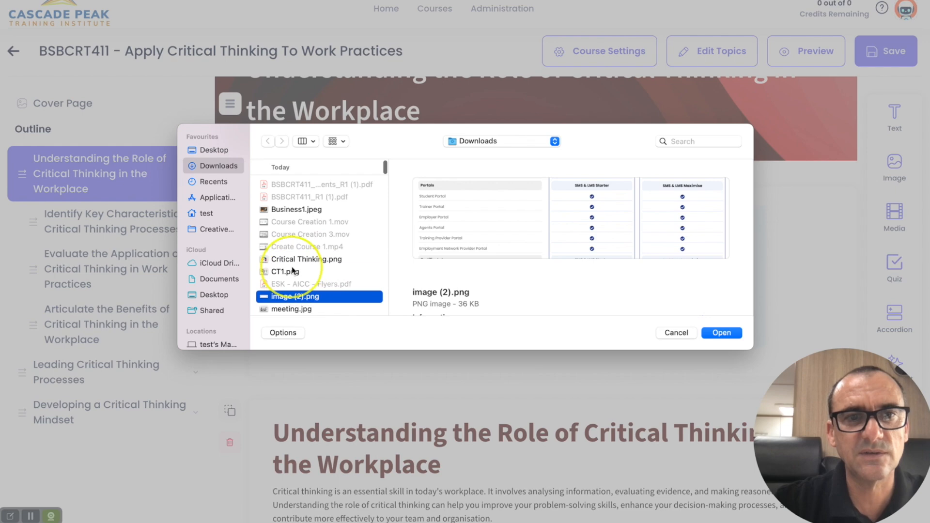
{"action": "left_click", "coordinate": [292, 270]}
{"action": "left_click", "coordinate": [726, 333]}
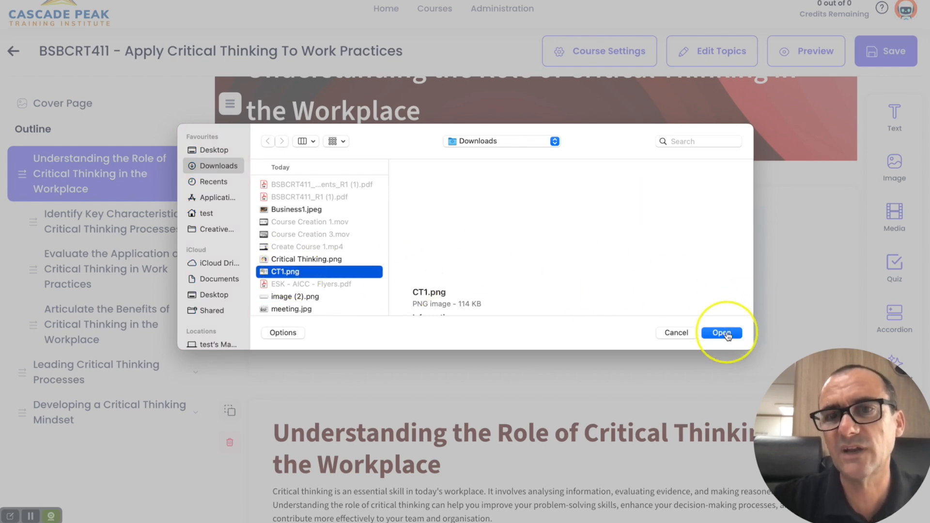
{"action": "left_click", "coordinate": [609, 449]}
Step: Check the image above the introduction text and save the course content
{"action": "scroll", "coordinate": [673, 397], "scroll_direction": "down", "scroll_amount": 3}
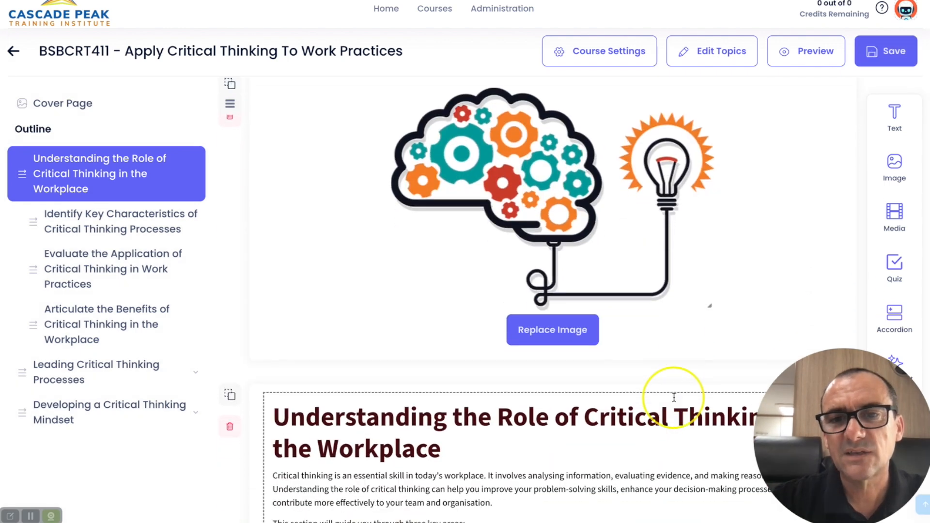
{"action": "scroll", "coordinate": [673, 397], "scroll_direction": "down", "scroll_amount": 3}
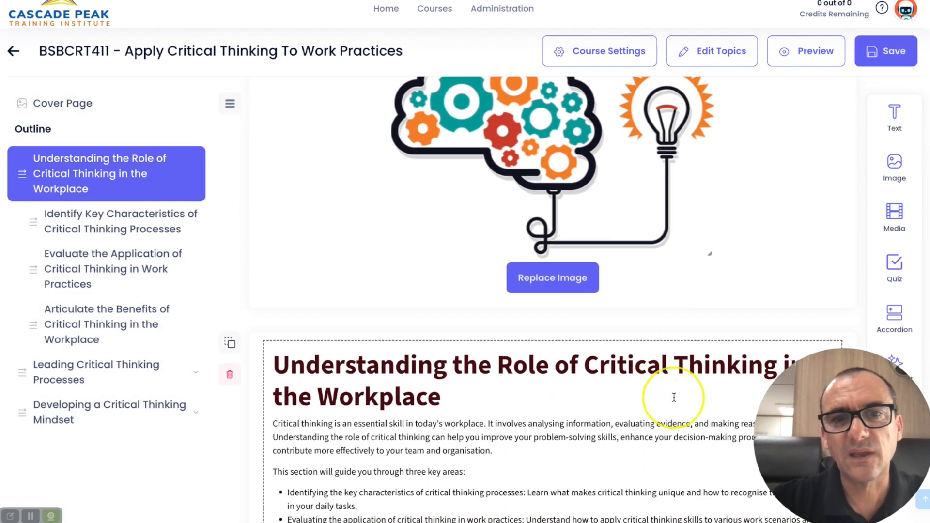
{"action": "scroll", "coordinate": [674, 400], "scroll_direction": "up", "scroll_amount": 7}
{"action": "scroll", "coordinate": [674, 400], "scroll_direction": "down", "scroll_amount": 8}
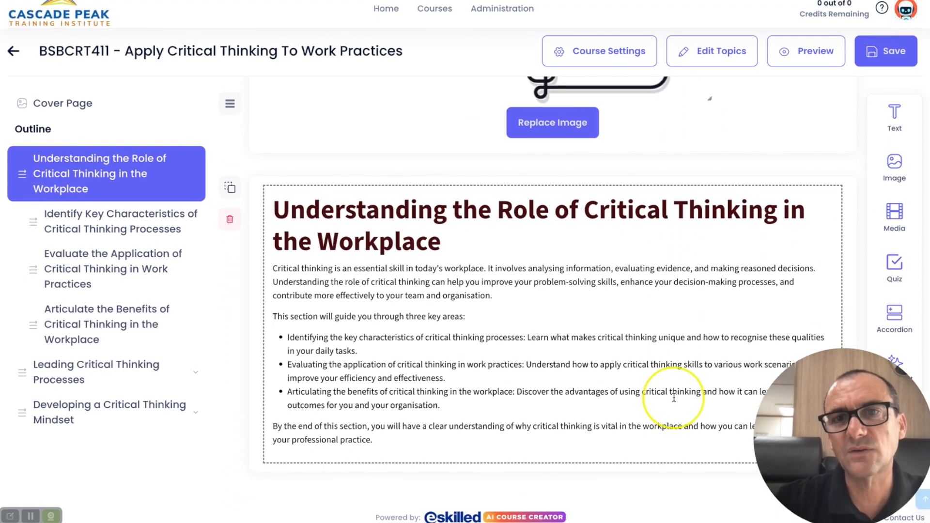
{"action": "scroll", "coordinate": [673, 398], "scroll_direction": "up", "scroll_amount": 3}
{"action": "scroll", "coordinate": [673, 398], "scroll_direction": "down", "scroll_amount": 3}
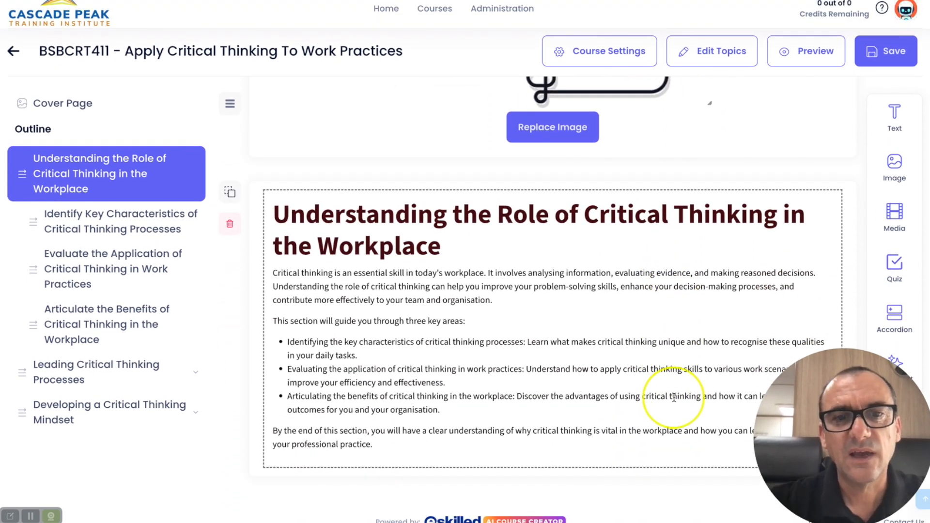
{"action": "left_click", "coordinate": [882, 57]}
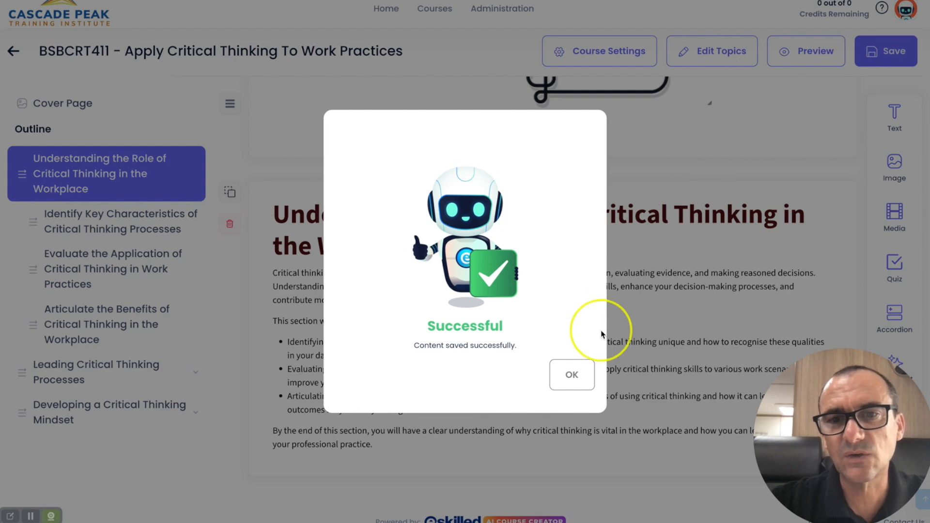
{"action": "left_click", "coordinate": [573, 376]}
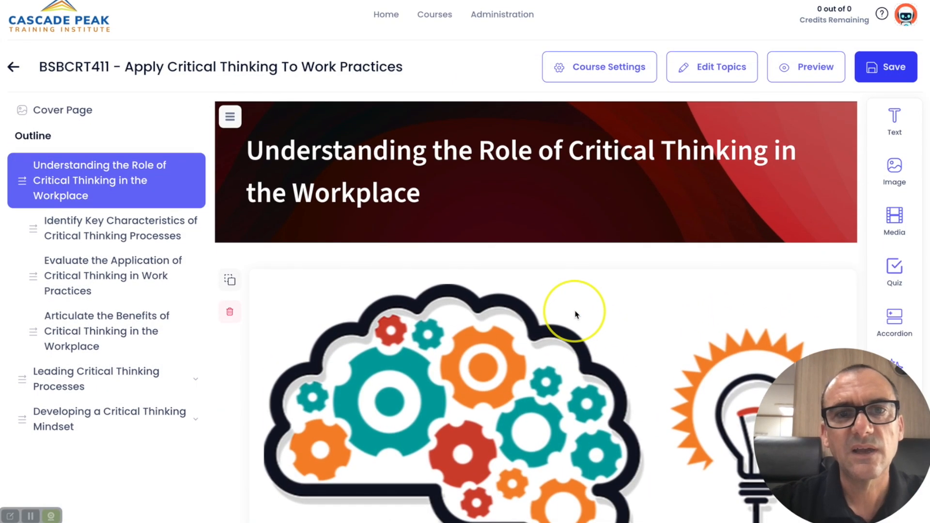
Step: Preview the course and check how the image and introduction text of Understanding the Role of Critical Thinking in the Workplace look to learners
{"action": "scroll", "coordinate": [575, 314], "scroll_direction": "down", "scroll_amount": 3}
{"action": "scroll", "coordinate": [575, 313], "scroll_direction": "down", "scroll_amount": 4}
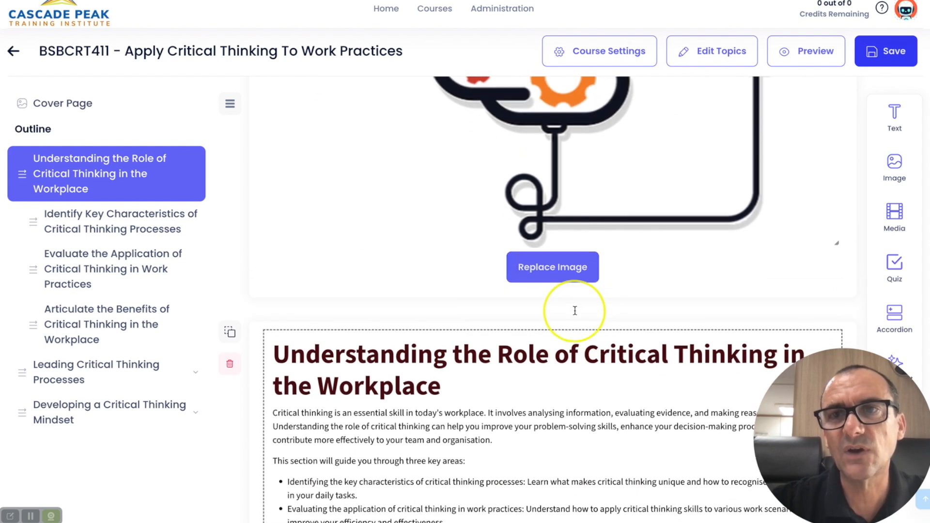
{"action": "left_click", "coordinate": [807, 53]}
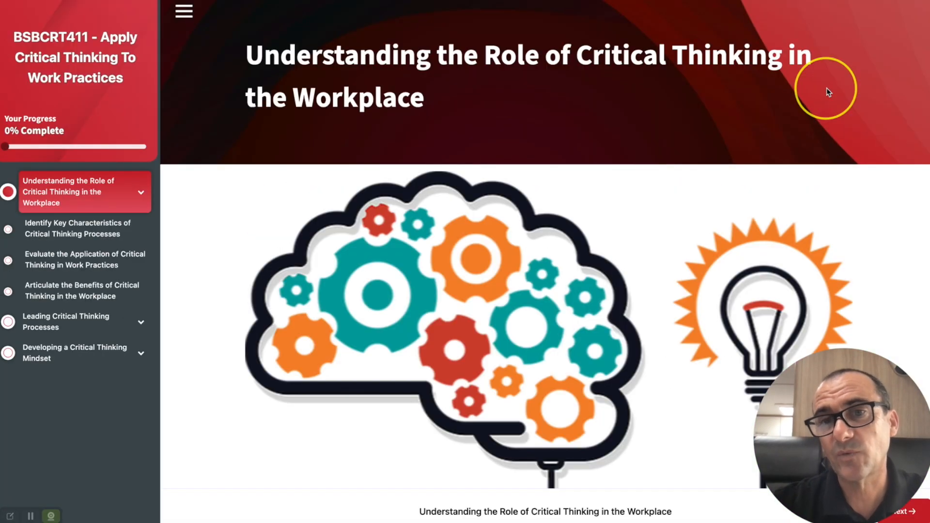
{"action": "scroll", "coordinate": [705, 214], "scroll_direction": "down", "scroll_amount": 7}
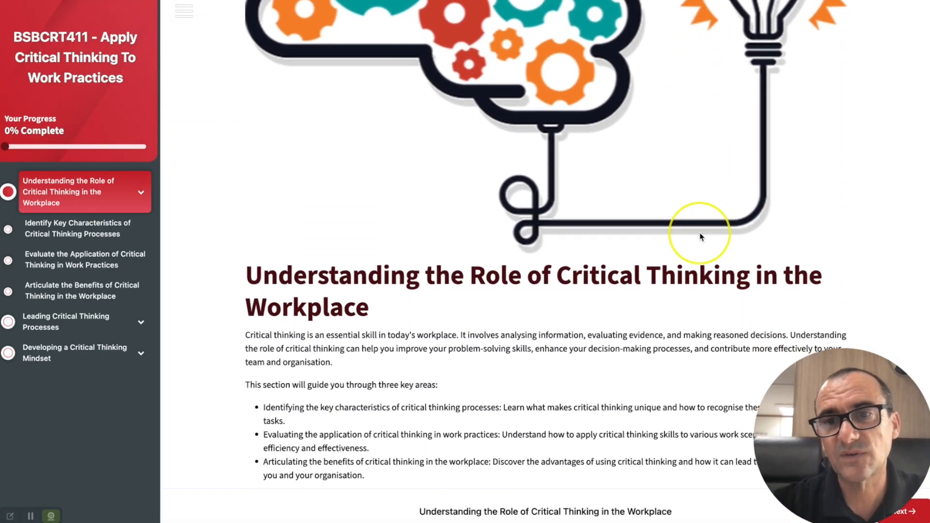
{"action": "scroll", "coordinate": [700, 237], "scroll_direction": "up", "scroll_amount": 7}
{"action": "scroll", "coordinate": [699, 236], "scroll_direction": "down", "scroll_amount": 4}
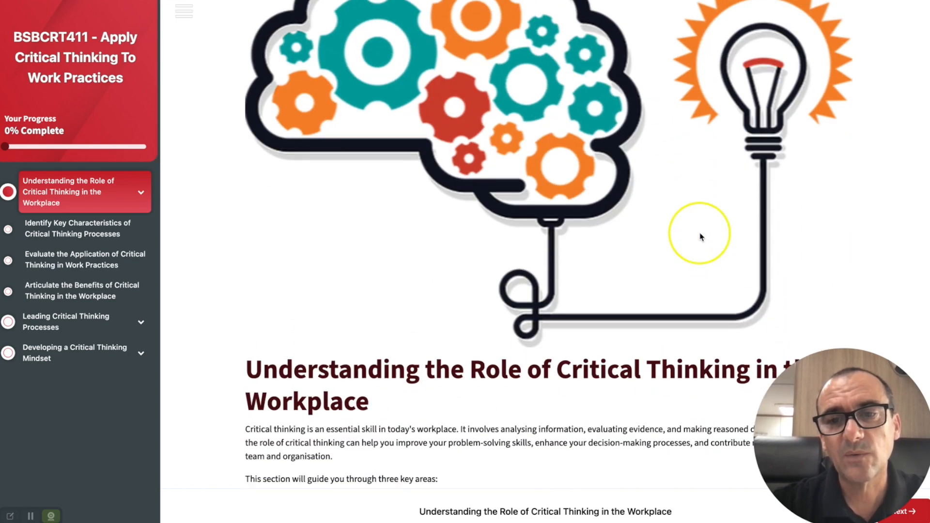
{"action": "scroll", "coordinate": [699, 237], "scroll_direction": "down", "scroll_amount": 3}
{"action": "scroll", "coordinate": [698, 223], "scroll_direction": "up", "scroll_amount": 8}
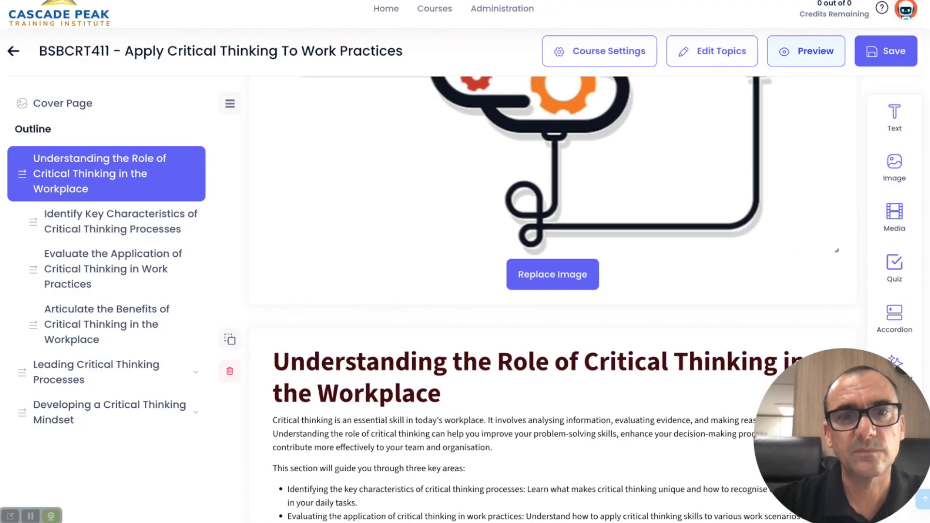
Step: Recheck the topic's image and introduction text in the editor, and open the sub-topic Identify Key Characteristics of Critical Thinking Processes
{"action": "scroll", "coordinate": [528, 200], "scroll_direction": "up", "scroll_amount": 5}
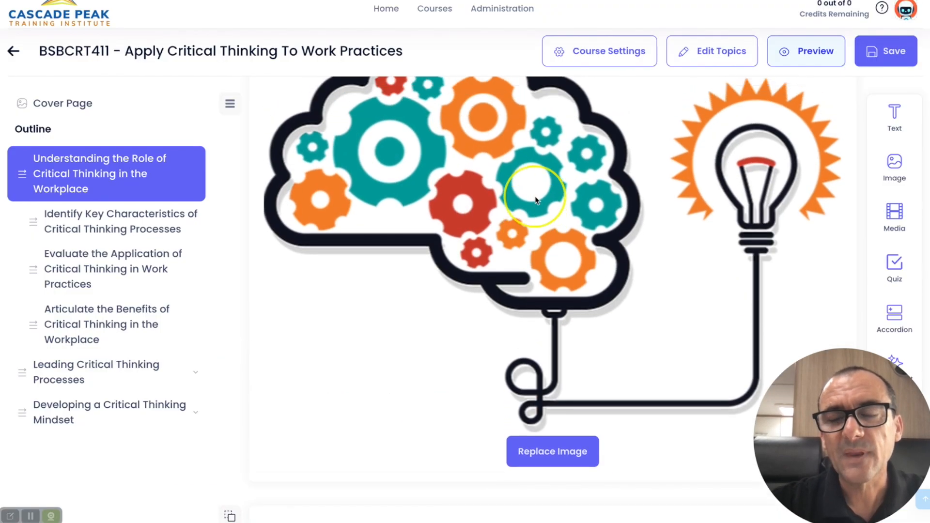
{"action": "scroll", "coordinate": [562, 267], "scroll_direction": "down", "scroll_amount": 8}
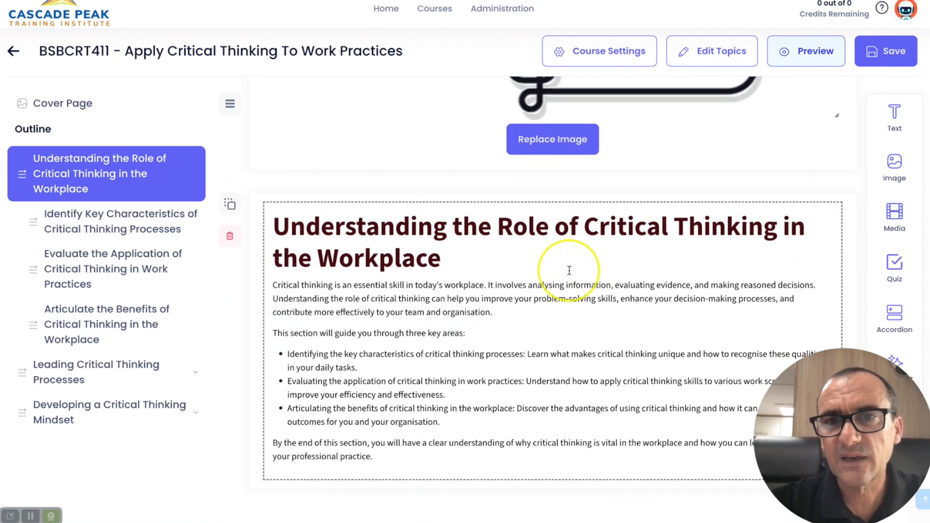
{"action": "scroll", "coordinate": [569, 270], "scroll_direction": "up", "scroll_amount": 6}
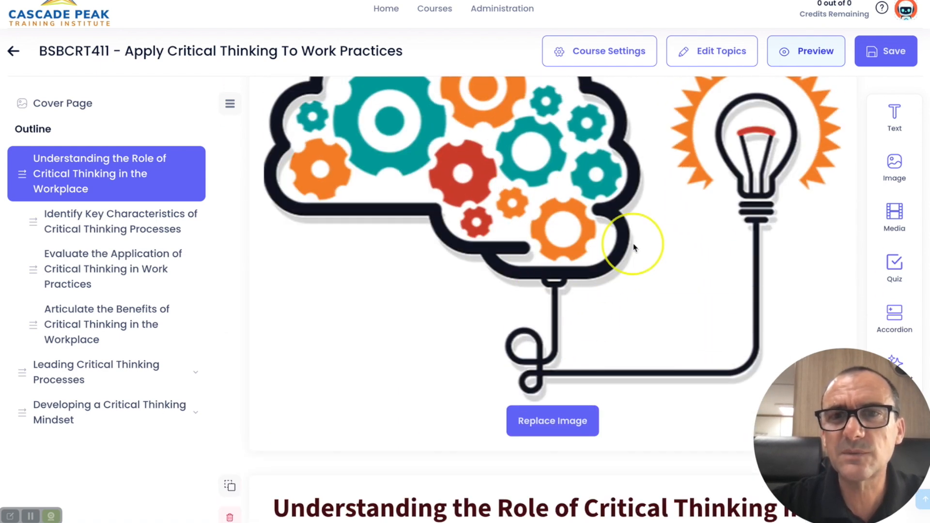
{"action": "scroll", "coordinate": [635, 247], "scroll_direction": "up", "scroll_amount": 3}
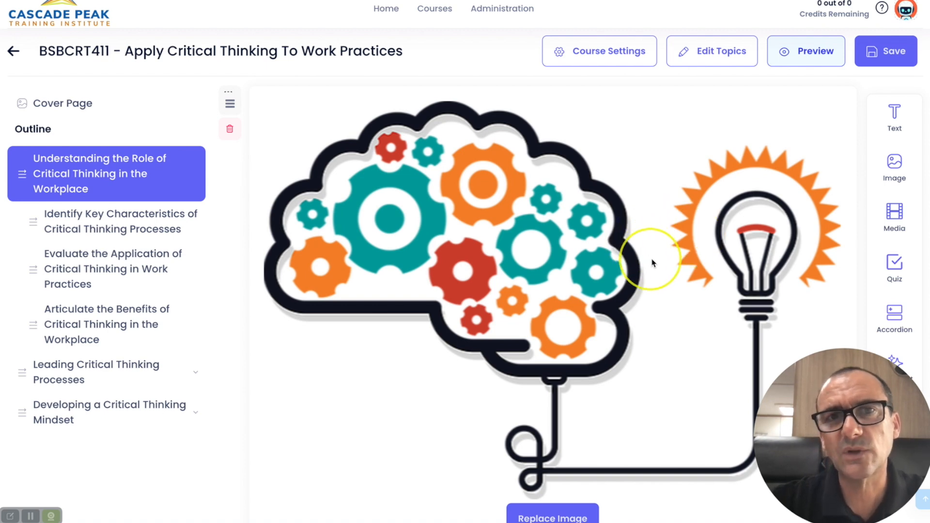
{"action": "scroll", "coordinate": [656, 266], "scroll_direction": "up", "scroll_amount": 1}
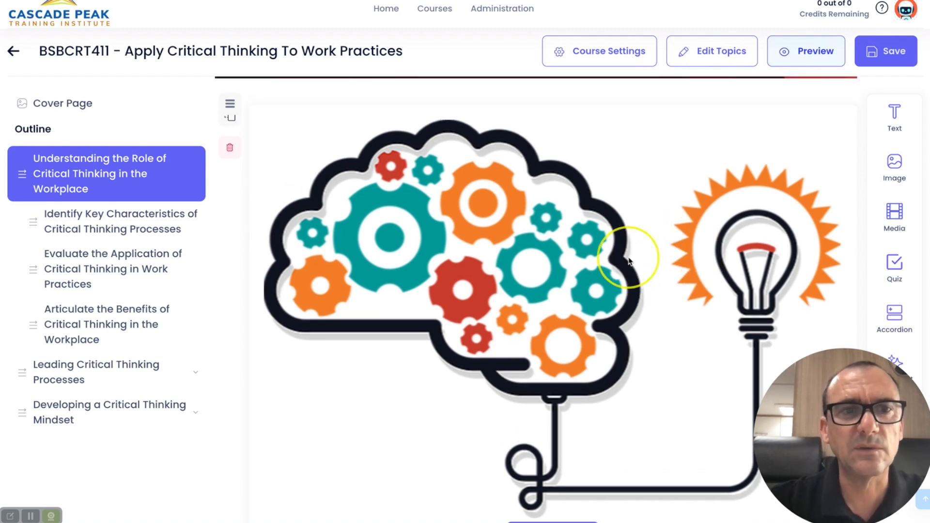
{"action": "scroll", "coordinate": [628, 261], "scroll_direction": "down", "scroll_amount": 7}
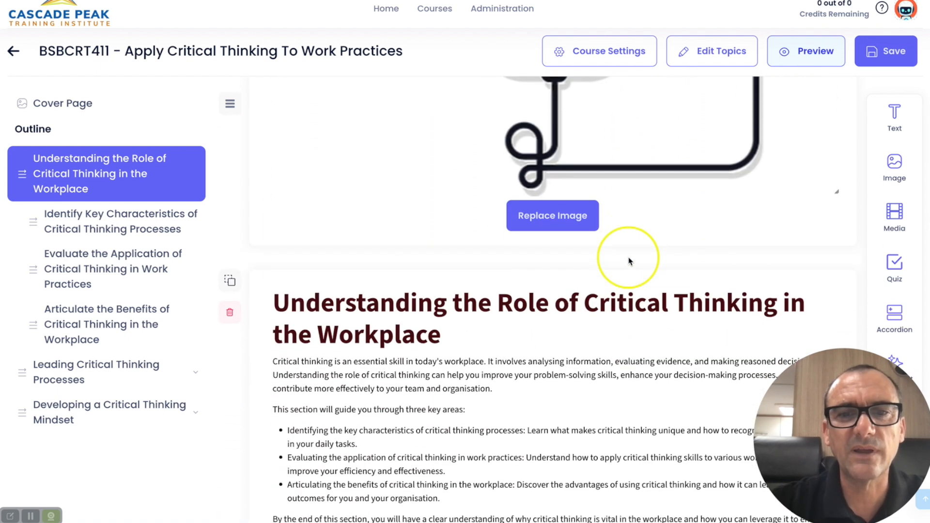
{"action": "left_click", "coordinate": [121, 225]}
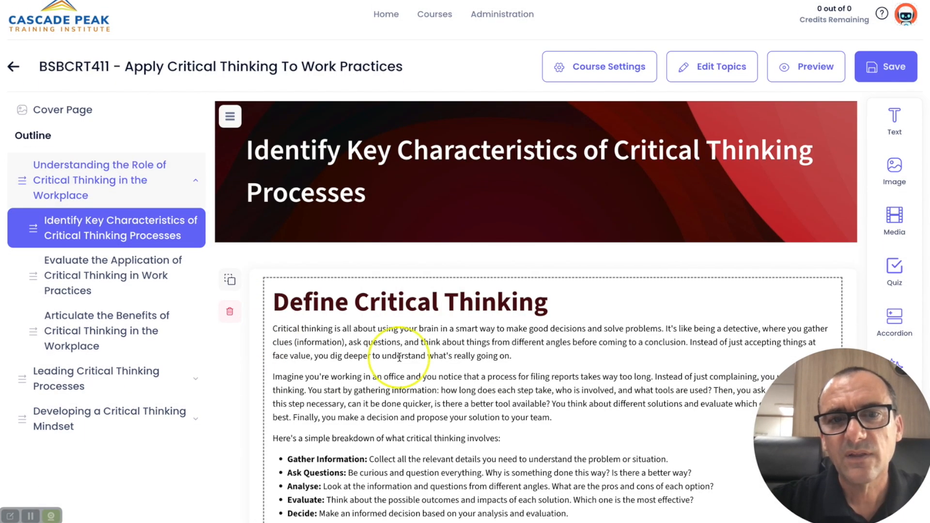
Step: Read the Define Critical Thinking and core characteristics sections, and look over the layout options for text and media blocks
{"action": "scroll", "coordinate": [453, 375], "scroll_direction": "down", "scroll_amount": 1}
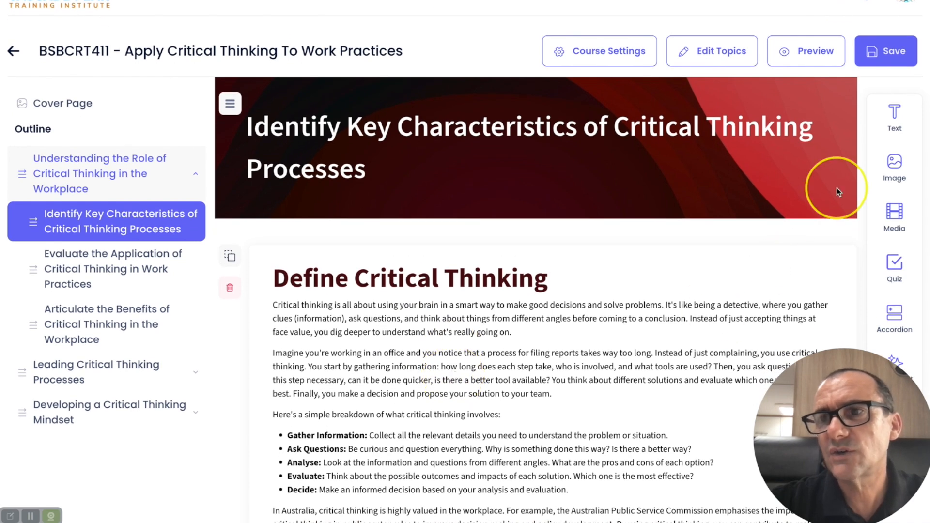
{"action": "left_click", "coordinate": [894, 117]}
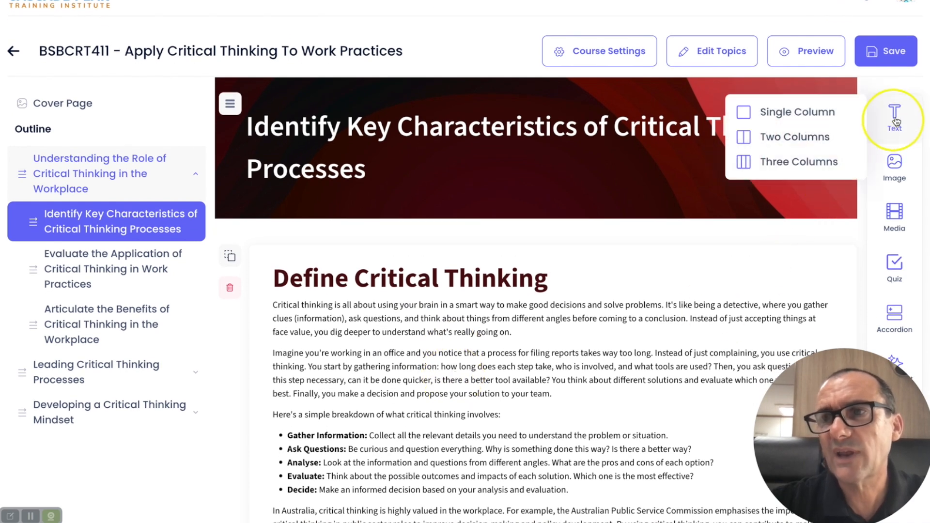
{"action": "left_click", "coordinate": [816, 118]}
{"action": "scroll", "coordinate": [660, 386], "scroll_direction": "down", "scroll_amount": 4}
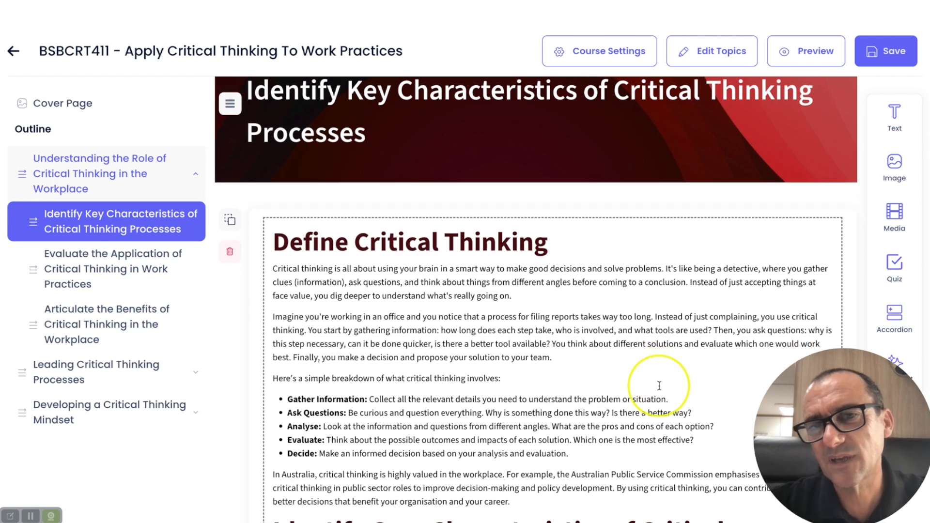
{"action": "scroll", "coordinate": [660, 386], "scroll_direction": "down", "scroll_amount": 5}
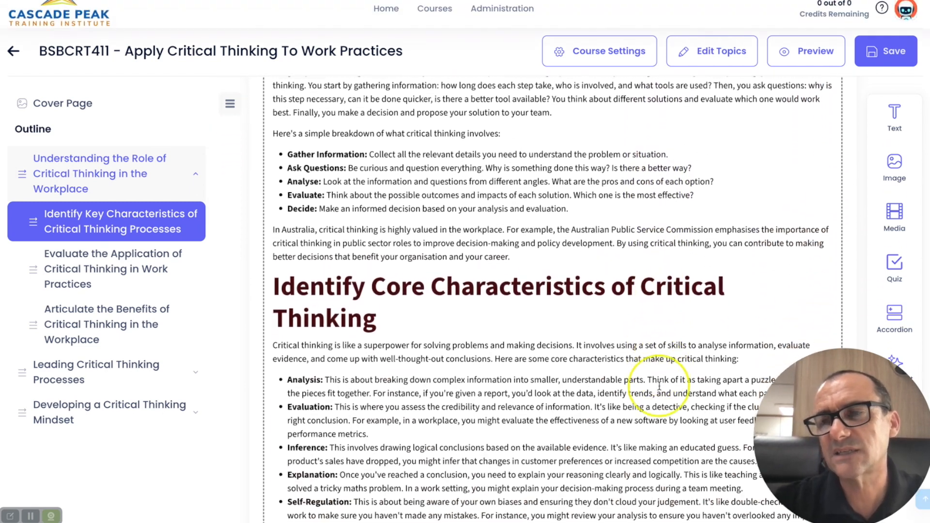
{"action": "mouse_move", "coordinate": [896, 115]}
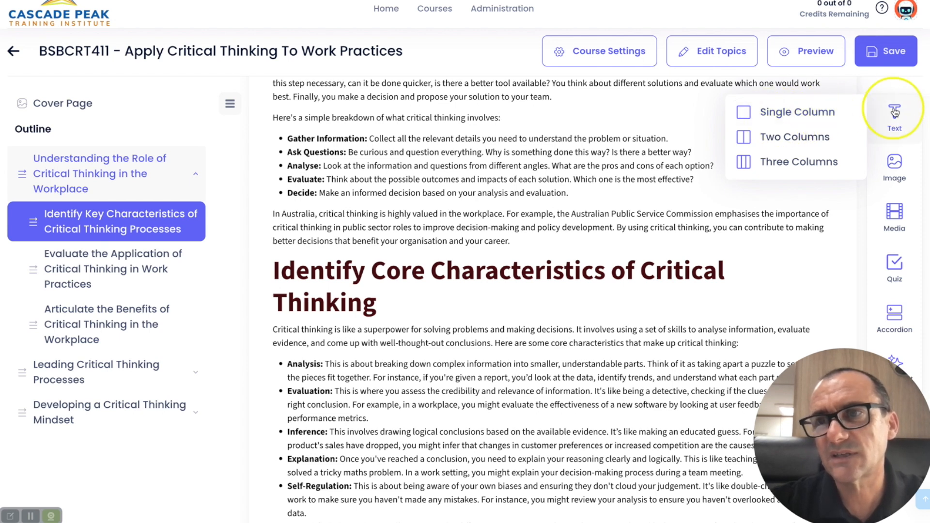
{"action": "mouse_move", "coordinate": [898, 213]}
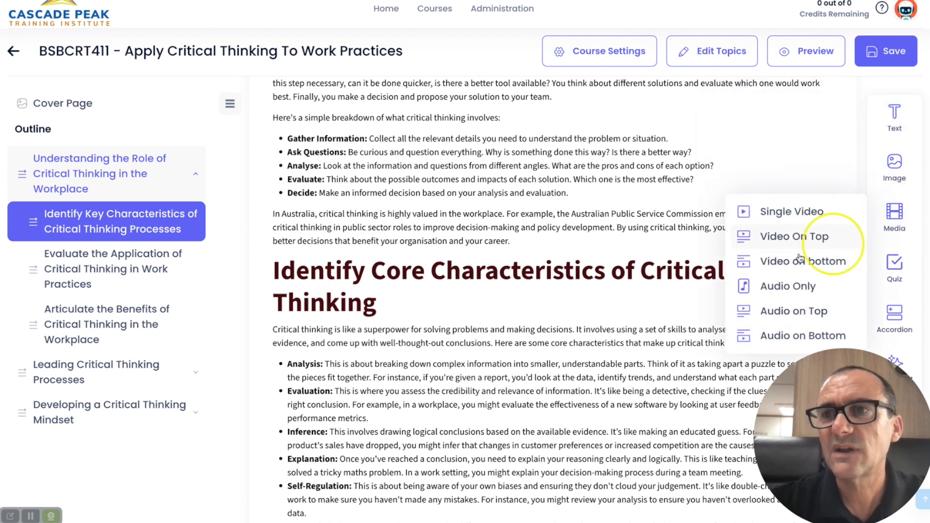
{"action": "scroll", "coordinate": [877, 240], "scroll_direction": "down", "scroll_amount": 1}
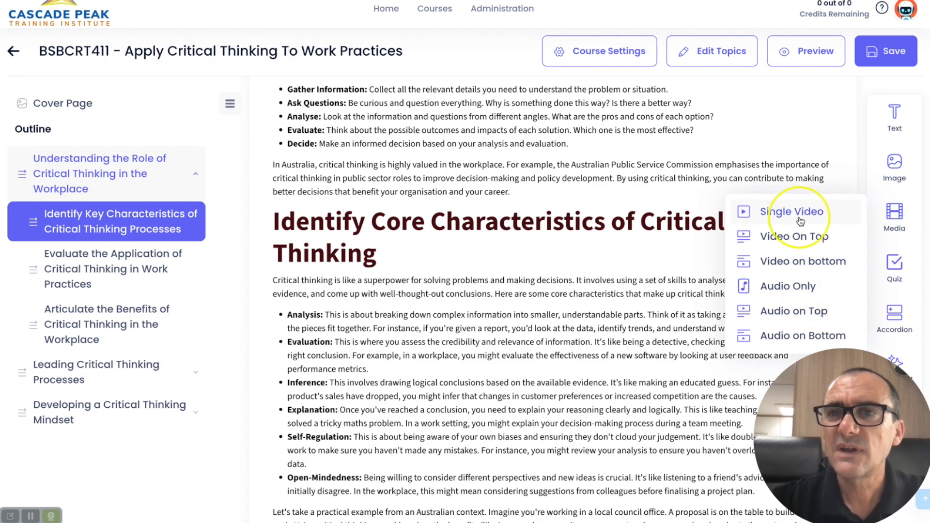
Step: Insert a Single Video block between the Explore Common Barriers to Critical Thinking introduction and the 1. Confirmation Bias section
{"action": "scroll", "coordinate": [660, 320], "scroll_direction": "down", "scroll_amount": 8}
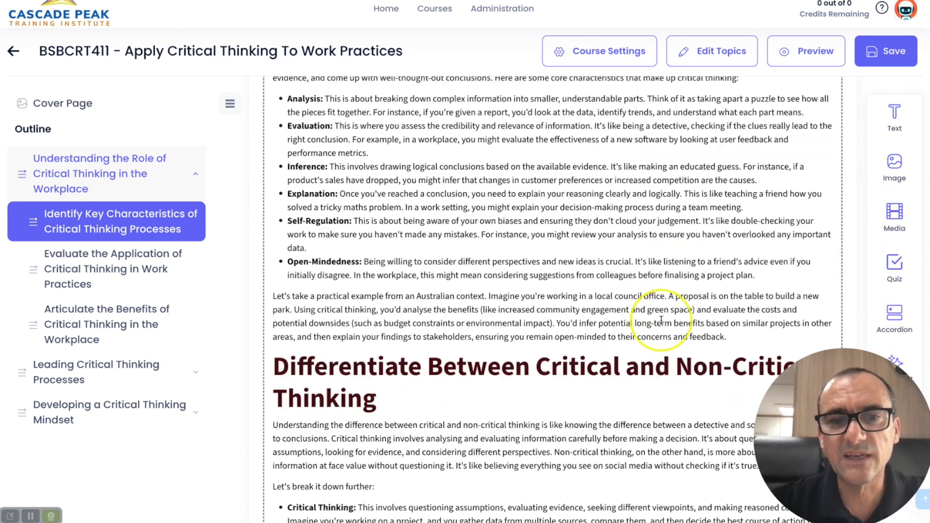
{"action": "scroll", "coordinate": [661, 320], "scroll_direction": "down", "scroll_amount": 18}
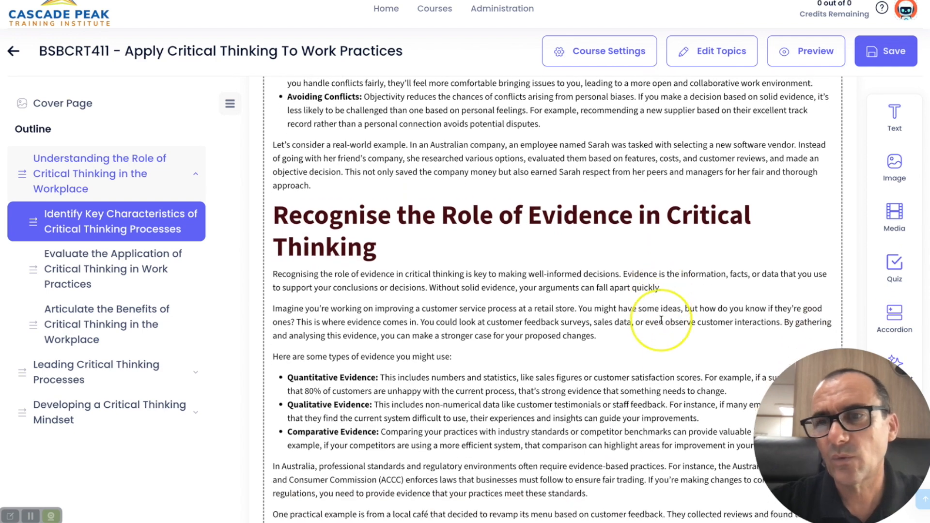
{"action": "scroll", "coordinate": [661, 320], "scroll_direction": "down", "scroll_amount": 3}
{"action": "mouse_move", "coordinate": [894, 210]}
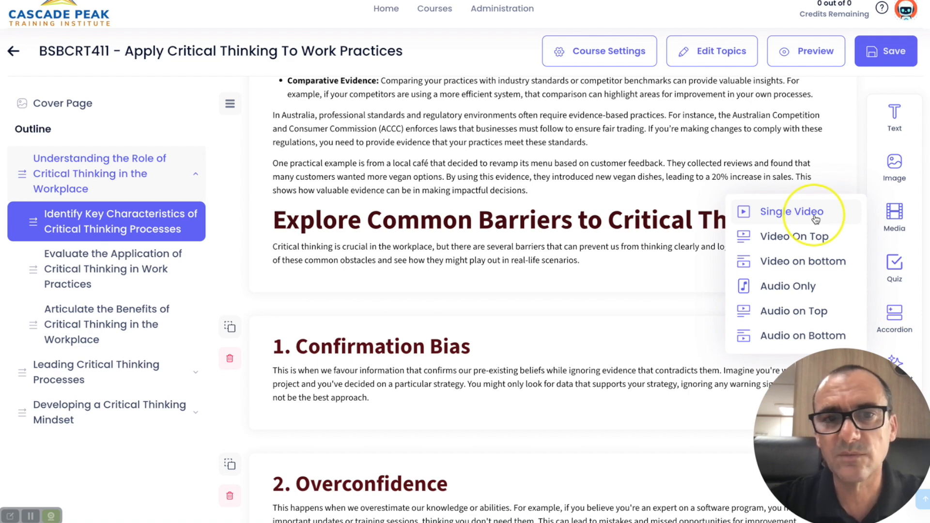
{"action": "left_click_drag", "start_coordinate": [816, 220], "coordinate": [690, 346]}
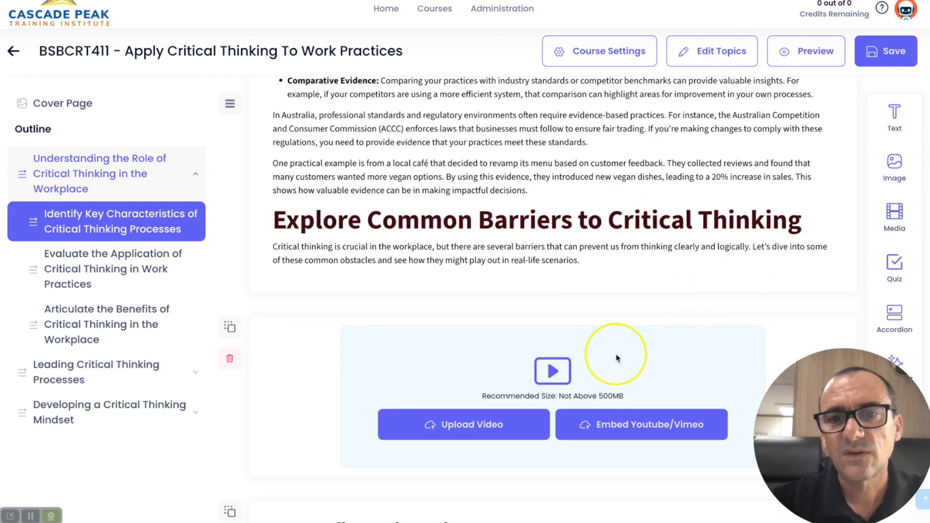
{"action": "scroll", "coordinate": [616, 358], "scroll_direction": "down", "scroll_amount": 2}
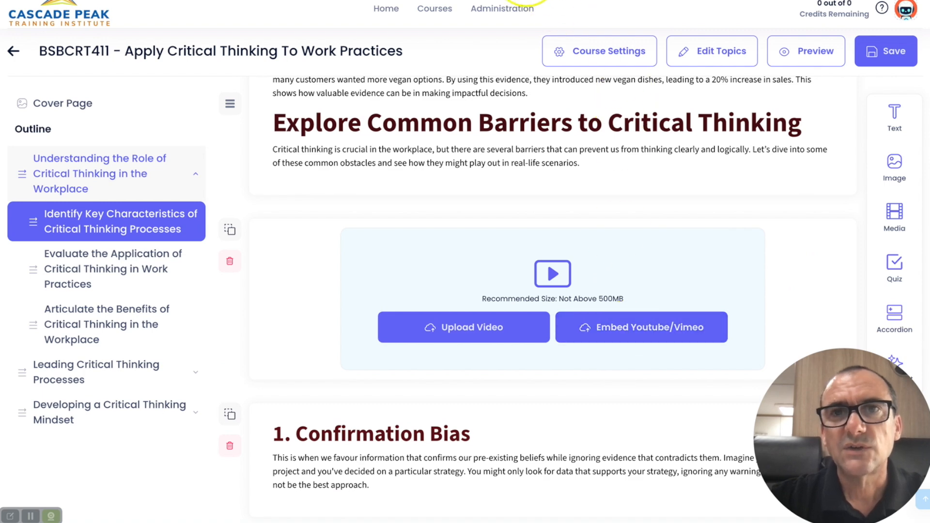
{"action": "key", "text": "ctrl+Tab"}
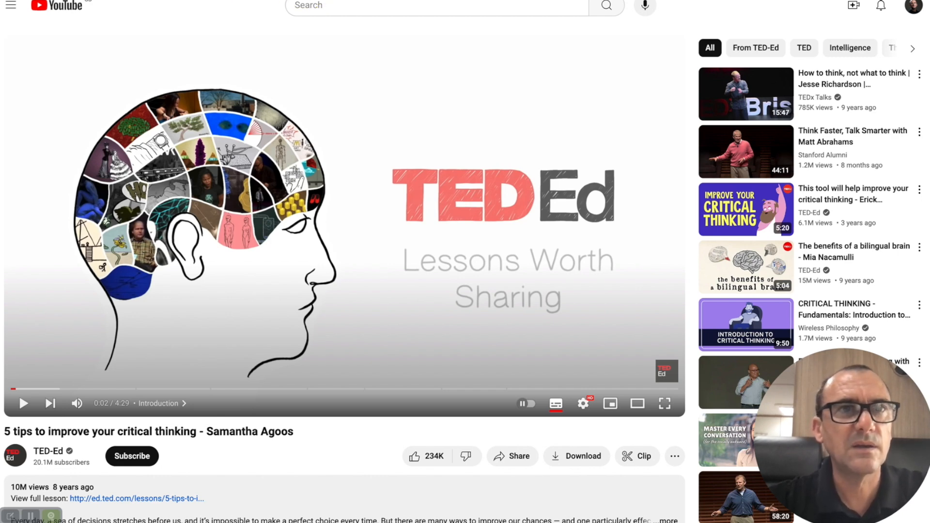
{"action": "key", "text": "ctrl+shift+Tab"}
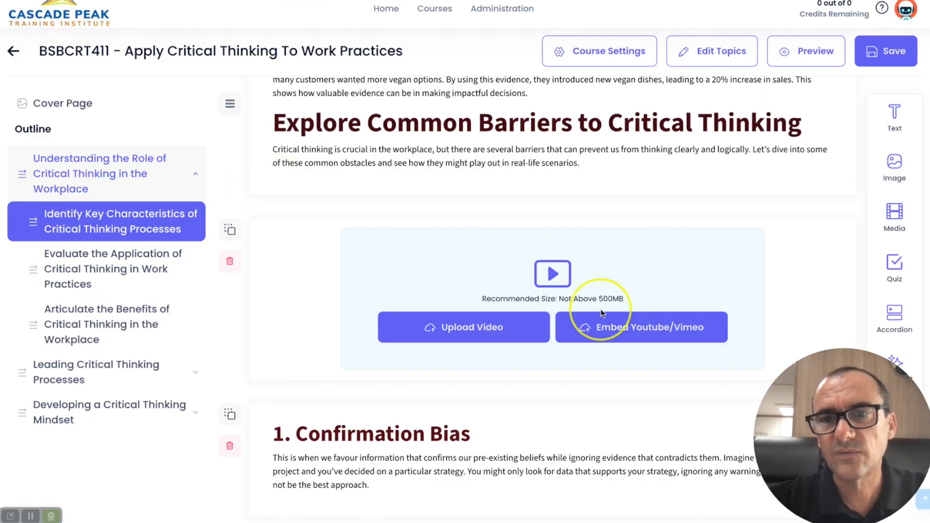
{"action": "left_click", "coordinate": [616, 328]}
{"action": "type", "text": "https://www.youtube.com/watch?v=dItUGF8GdTw&ab_channel=TED-Ed"}
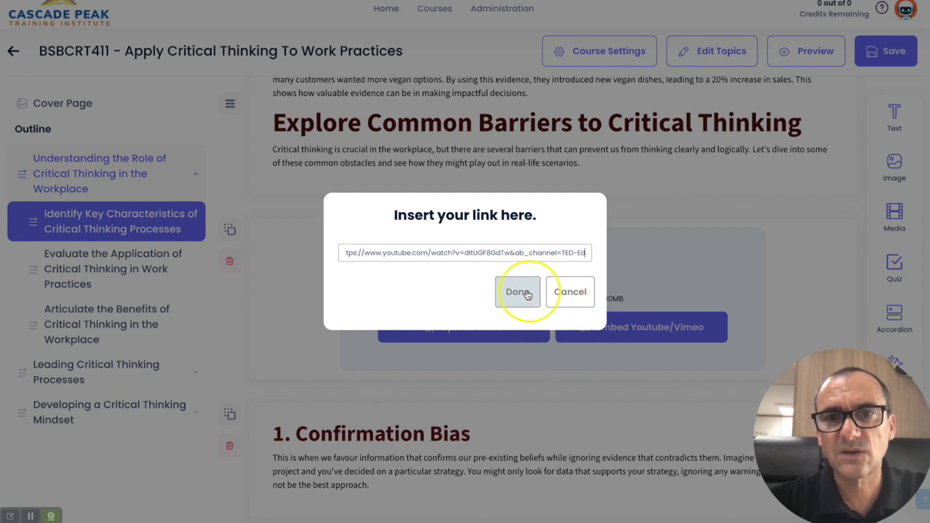
{"action": "left_click", "coordinate": [518, 293]}
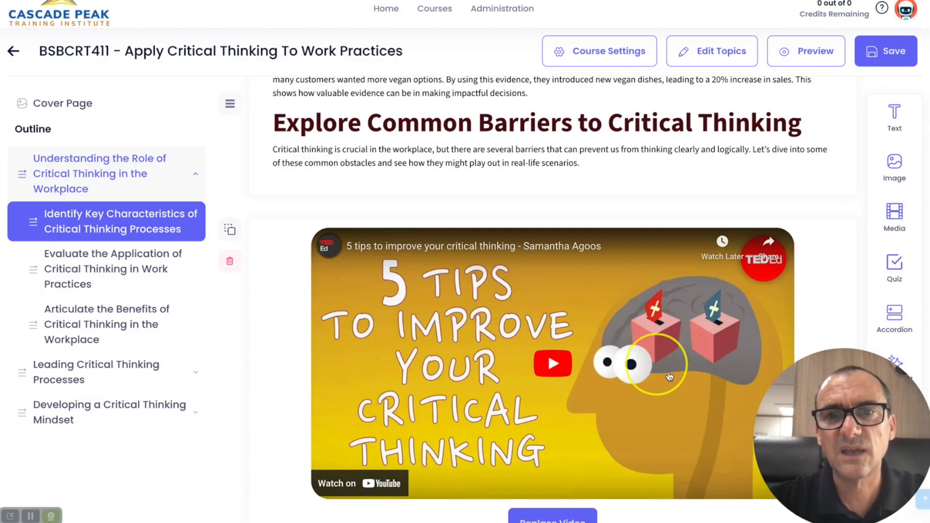
Step: Check the embedded video's placement and look through the numbered barrier sections below it
{"action": "scroll", "coordinate": [669, 377], "scroll_direction": "down", "scroll_amount": 1}
{"action": "scroll", "coordinate": [669, 376], "scroll_direction": "down", "scroll_amount": 1}
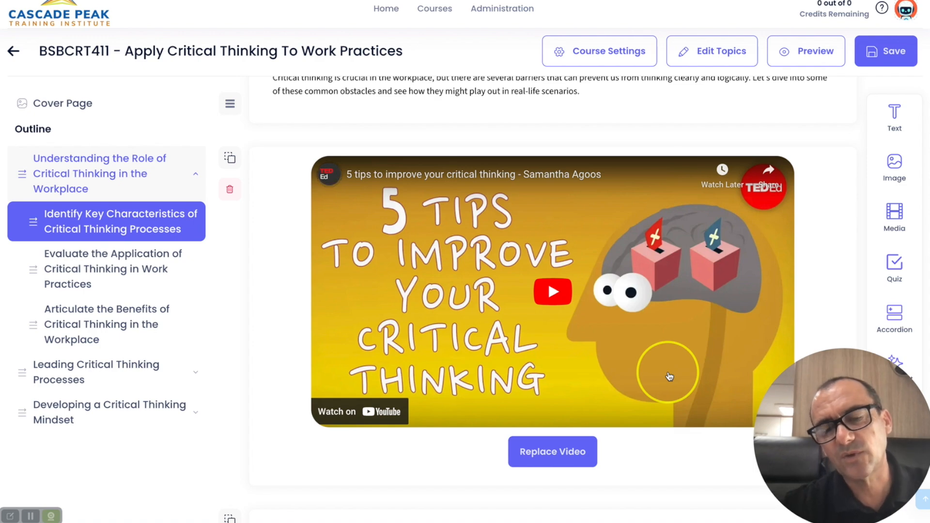
{"action": "scroll", "coordinate": [668, 377], "scroll_direction": "down", "scroll_amount": 3}
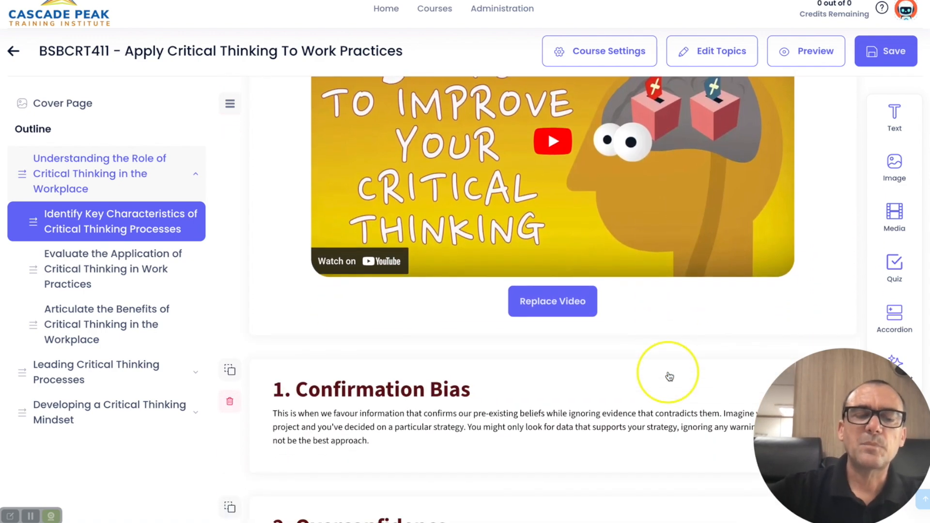
{"action": "scroll", "coordinate": [669, 376], "scroll_direction": "down", "scroll_amount": 10}
{"action": "scroll", "coordinate": [668, 377], "scroll_direction": "up", "scroll_amount": 4}
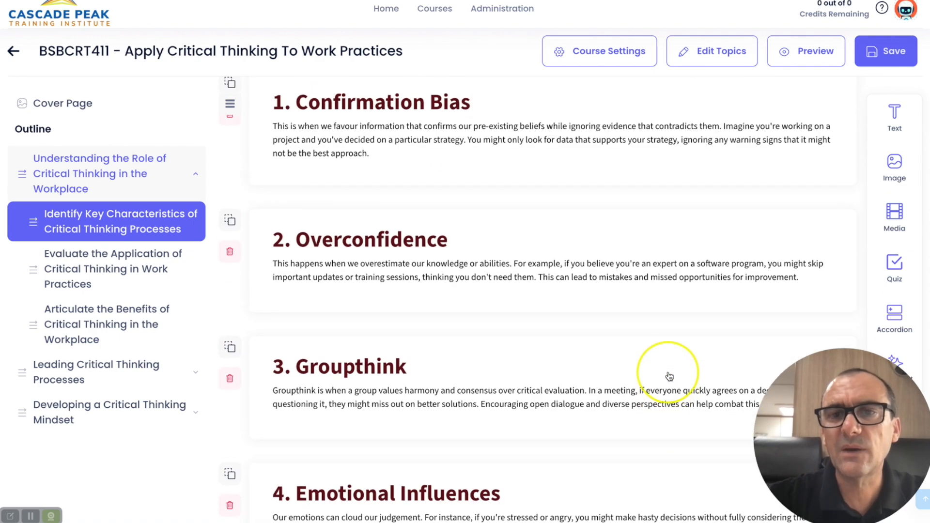
{"action": "scroll", "coordinate": [669, 376], "scroll_direction": "up", "scroll_amount": 1}
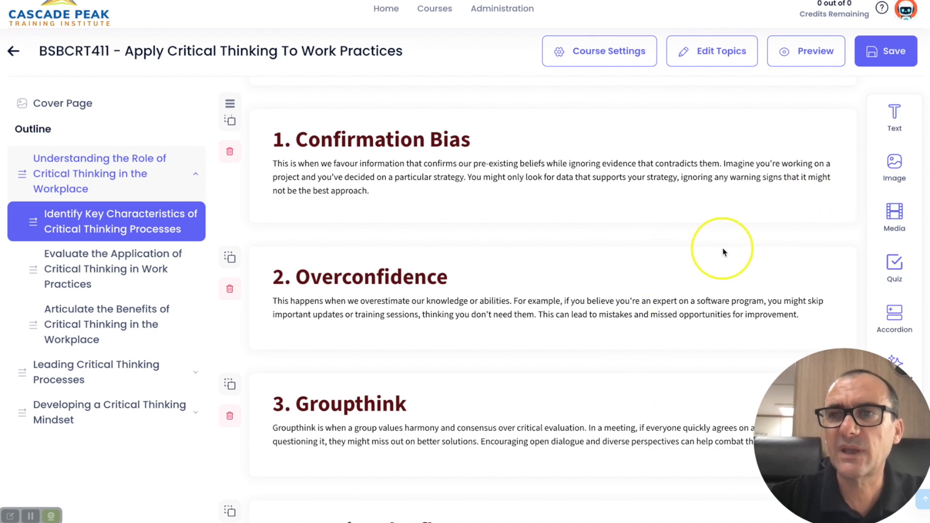
{"action": "scroll", "coordinate": [723, 252], "scroll_direction": "up", "scroll_amount": 7}
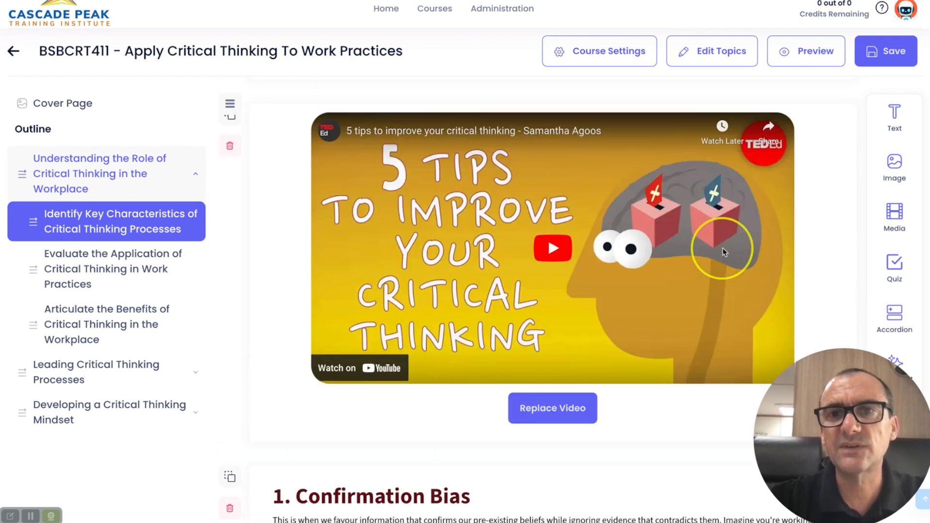
{"action": "scroll", "coordinate": [723, 252], "scroll_direction": "down", "scroll_amount": 3}
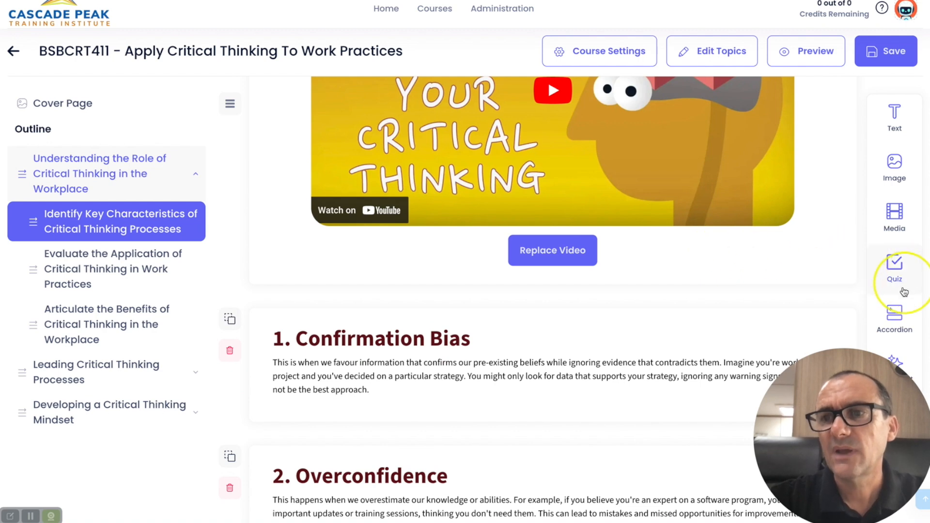
{"action": "scroll", "coordinate": [780, 301], "scroll_direction": "down", "scroll_amount": 8}
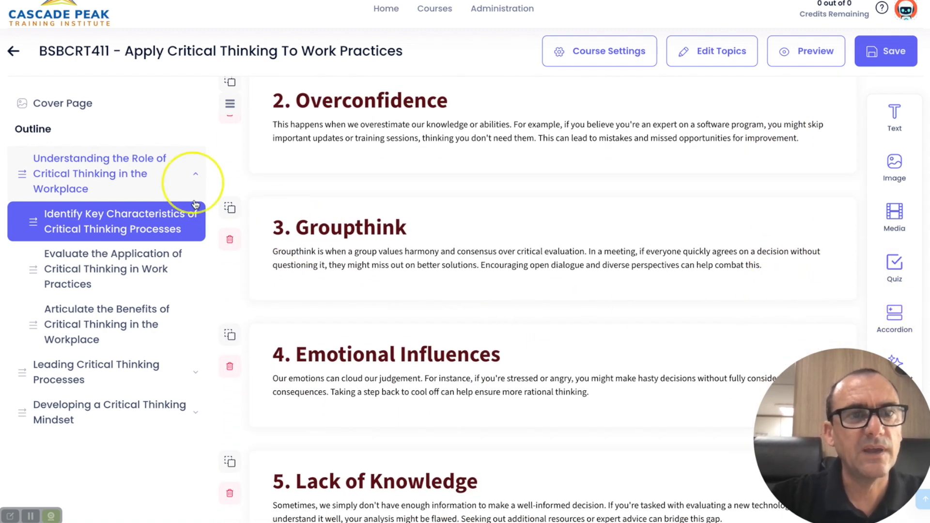
Step: Open the topic Leading Critical Thinking Processes, check its introduction, and open the sub-topic Research Information Relevant to Work Practices
{"action": "left_click", "coordinate": [134, 188]}
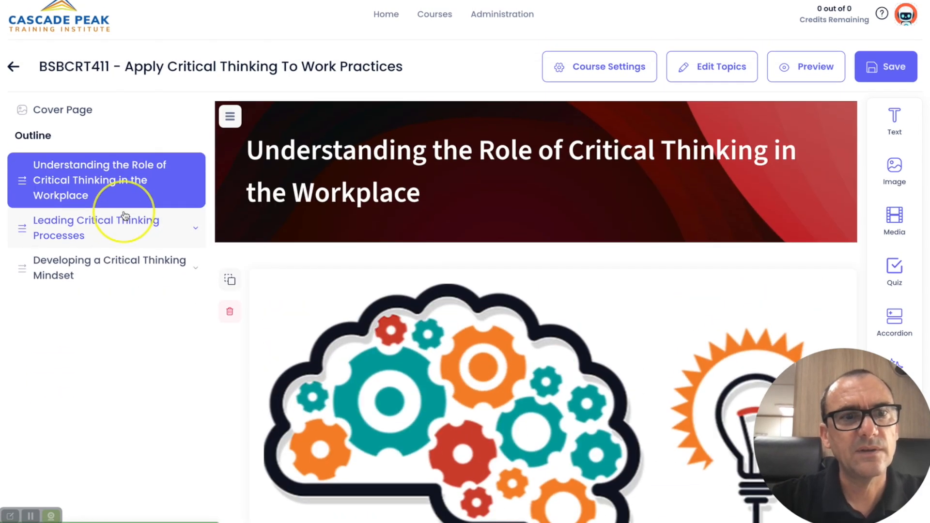
{"action": "left_click", "coordinate": [155, 222]}
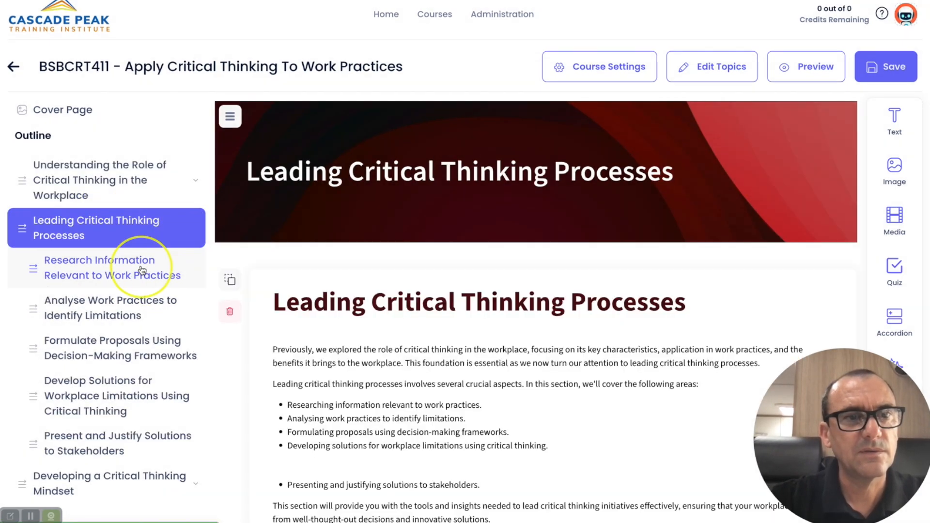
{"action": "scroll", "coordinate": [358, 311], "scroll_direction": "down", "scroll_amount": 1}
{"action": "scroll", "coordinate": [358, 311], "scroll_direction": "up", "scroll_amount": 1}
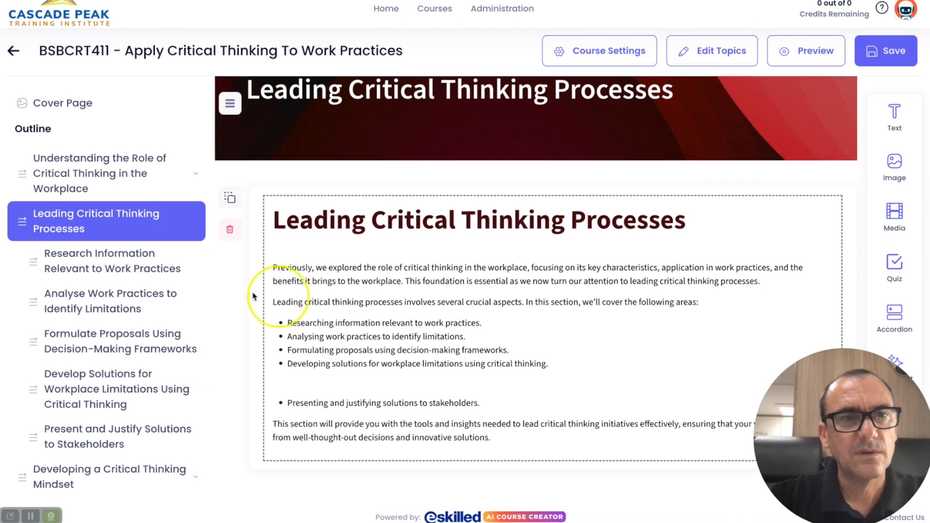
{"action": "left_click", "coordinate": [156, 262]}
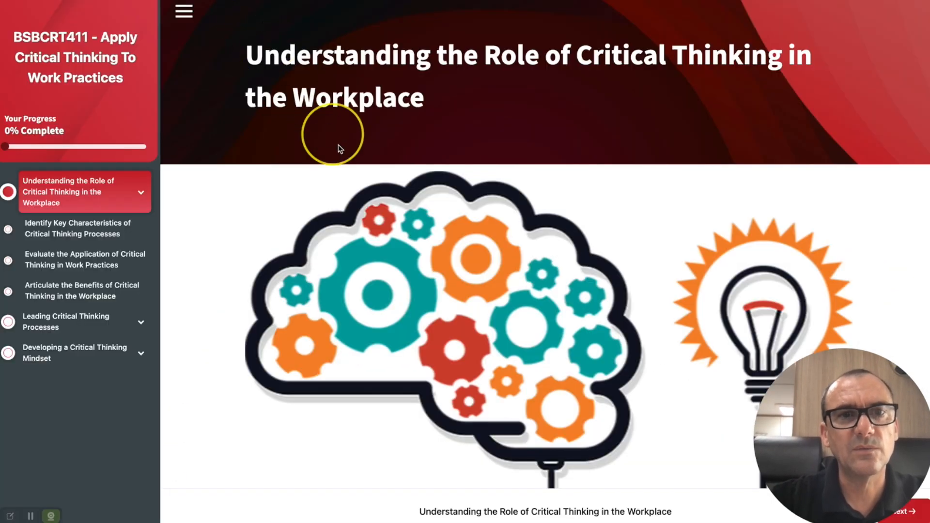
Step: Switch to the orange-themed sample version of the course and examine the images, text and video in its Define Critical Thinking lesson
{"action": "scroll", "coordinate": [338, 146], "scroll_direction": "down", "scroll_amount": 1}
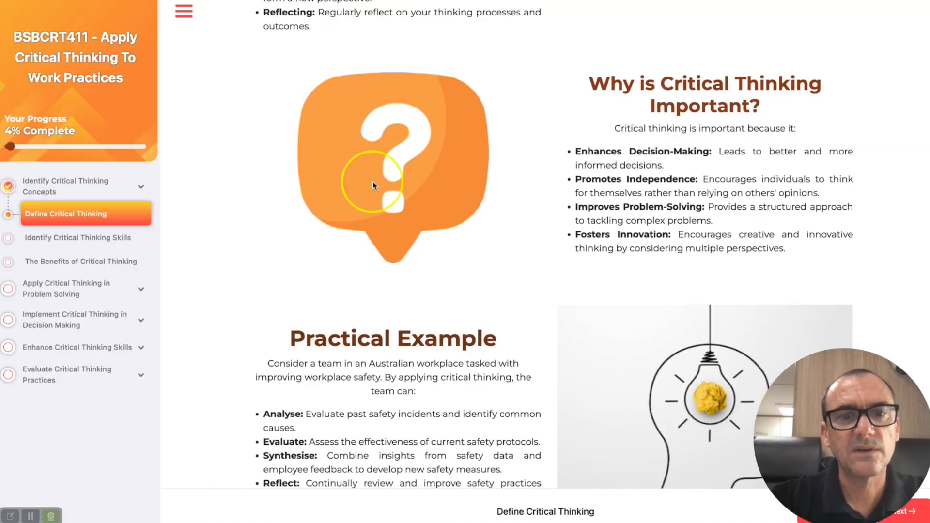
{"action": "scroll", "coordinate": [373, 183], "scroll_direction": "down", "scroll_amount": 6}
{"action": "scroll", "coordinate": [373, 183], "scroll_direction": "down", "scroll_amount": 4}
{"action": "scroll", "coordinate": [373, 183], "scroll_direction": "up", "scroll_amount": 15}
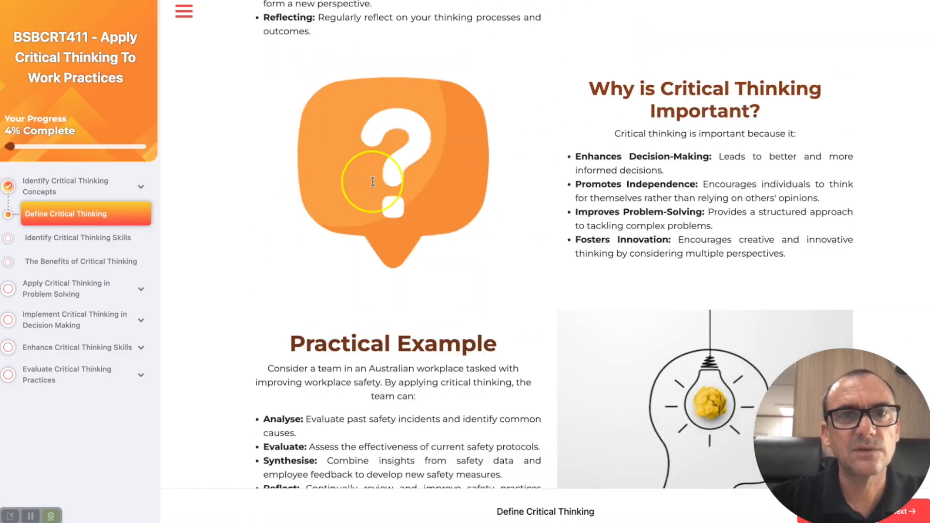
{"action": "scroll", "coordinate": [373, 185], "scroll_direction": "down", "scroll_amount": 1}
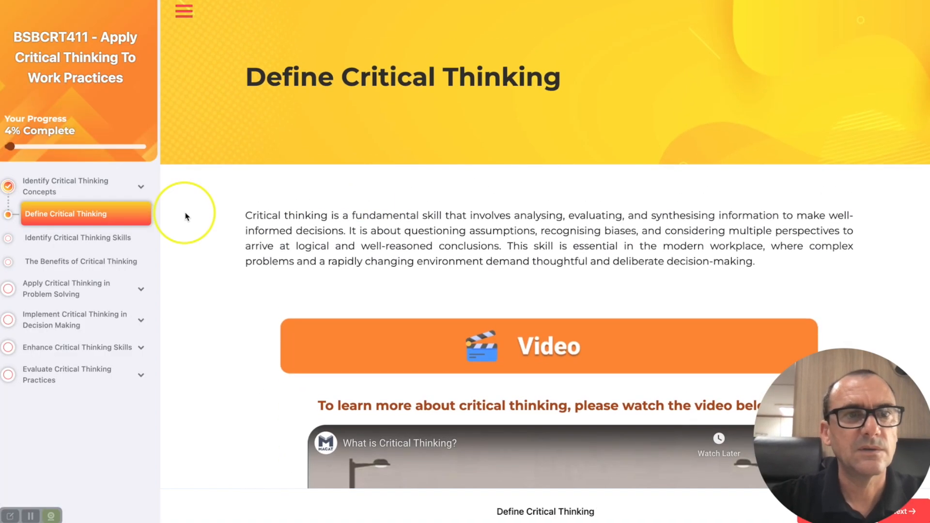
Step: Open the sample's Identify Critical Thinking Concepts topic and try its accordion of critical thinking skills, including Interpretation, Inference and Evaluation
{"action": "left_click", "coordinate": [89, 195]}
{"action": "scroll", "coordinate": [314, 290], "scroll_direction": "down", "scroll_amount": 8}
{"action": "scroll", "coordinate": [419, 331], "scroll_direction": "down", "scroll_amount": 15}
{"action": "scroll", "coordinate": [420, 331], "scroll_direction": "up", "scroll_amount": 10}
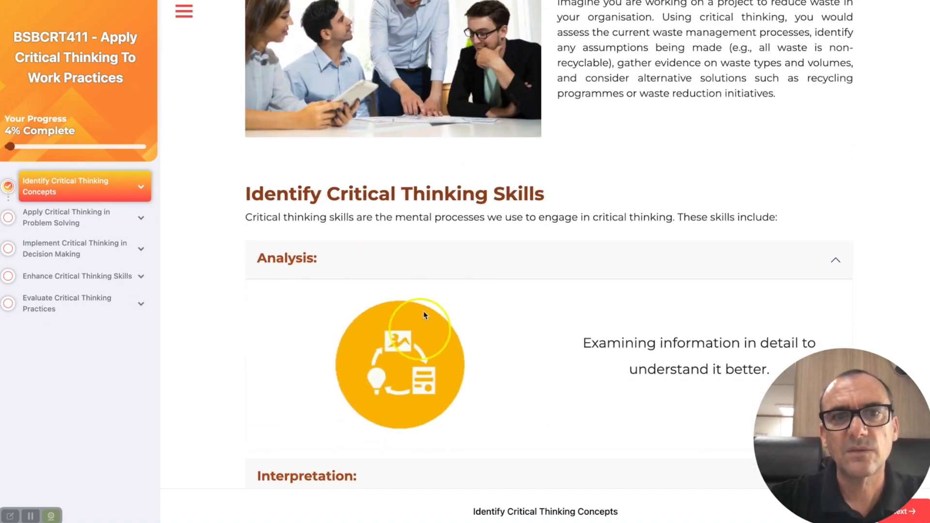
{"action": "left_click", "coordinate": [475, 263]}
{"action": "left_click", "coordinate": [470, 312]}
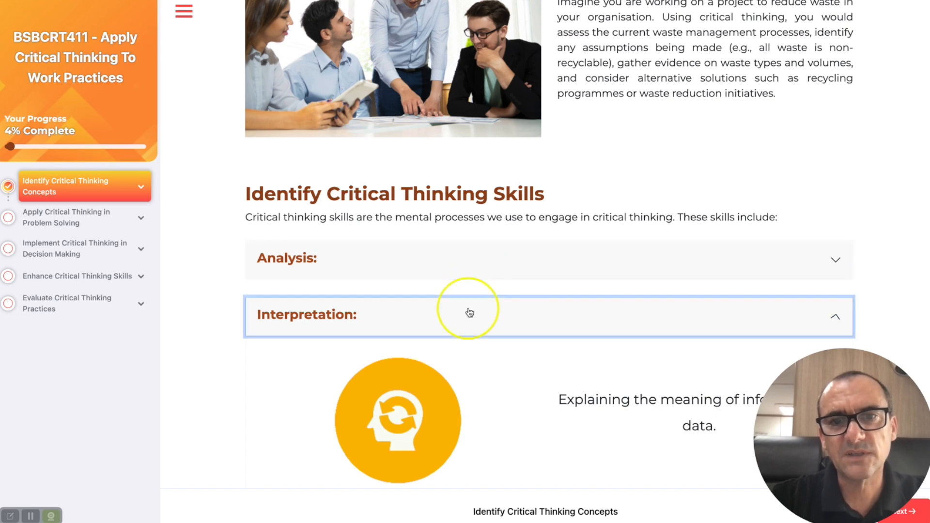
{"action": "left_click", "coordinate": [490, 326]}
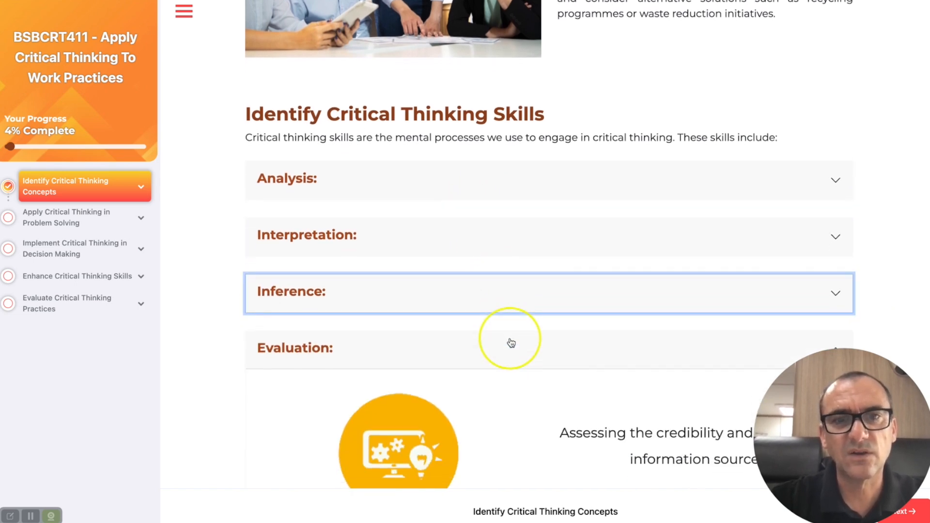
{"action": "left_click", "coordinate": [507, 270]}
{"action": "left_click", "coordinate": [474, 329]}
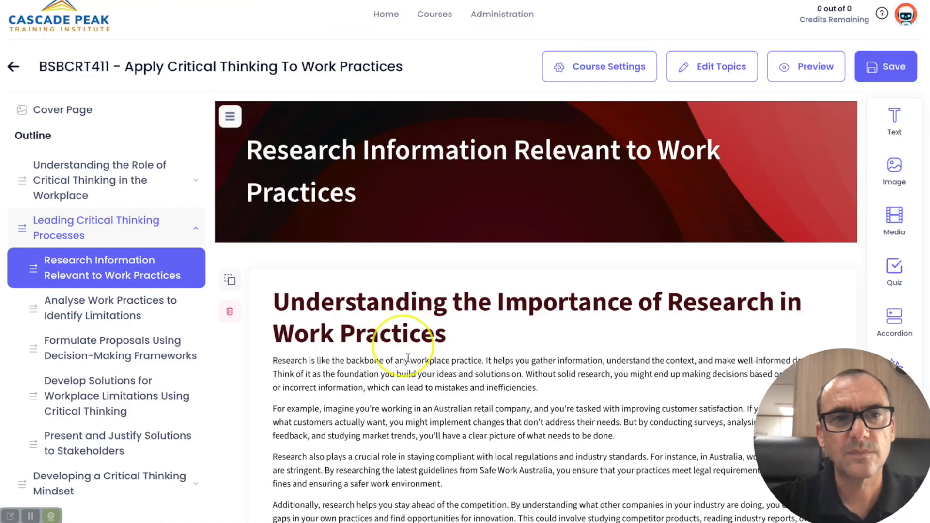
Step: Look through the Research Information Relevant to Work Practices sub-topic, including its video, numbered sections, quiz and accordion
{"action": "scroll", "coordinate": [408, 357], "scroll_direction": "down", "scroll_amount": 3}
{"action": "scroll", "coordinate": [408, 357], "scroll_direction": "down", "scroll_amount": 20}
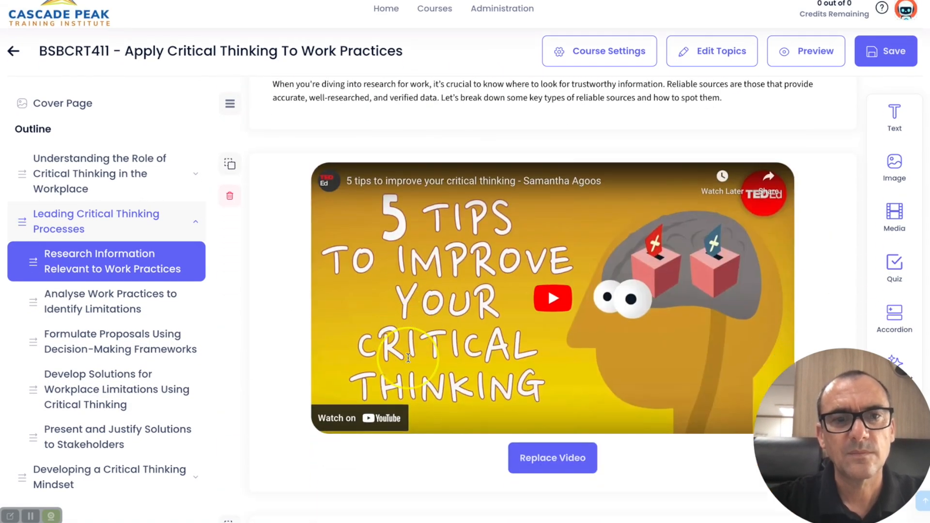
{"action": "scroll", "coordinate": [408, 359], "scroll_direction": "down", "scroll_amount": 10}
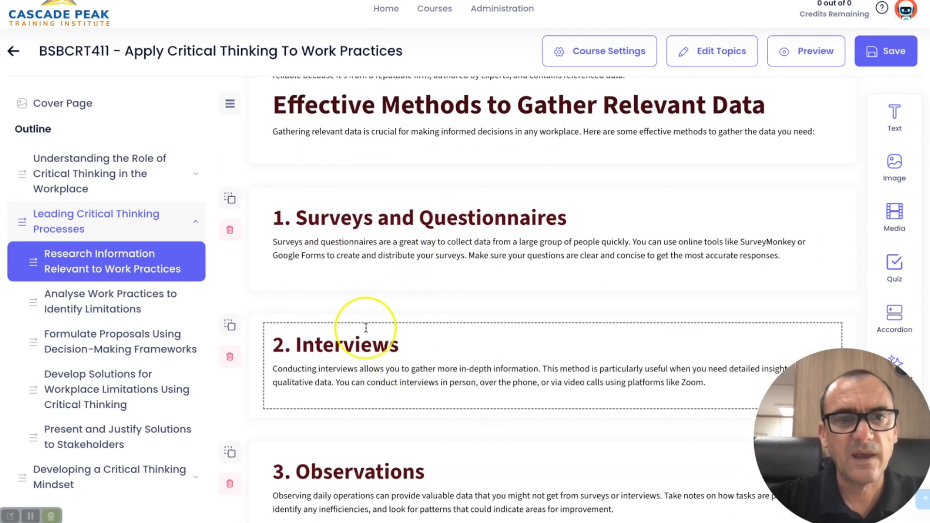
{"action": "scroll", "coordinate": [363, 332], "scroll_direction": "down", "scroll_amount": 15}
{"action": "scroll", "coordinate": [365, 328], "scroll_direction": "down", "scroll_amount": 15}
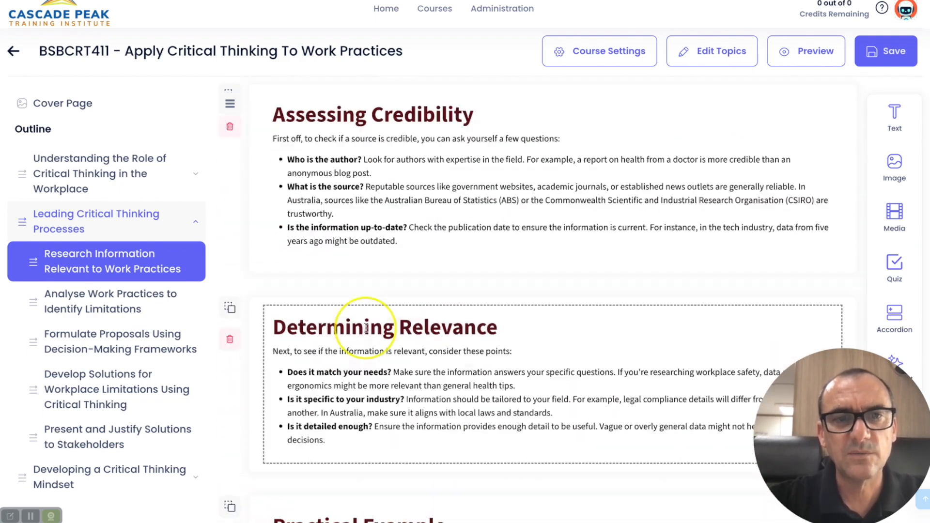
{"action": "scroll", "coordinate": [367, 331], "scroll_direction": "up", "scroll_amount": 3}
{"action": "scroll", "coordinate": [365, 328], "scroll_direction": "down", "scroll_amount": 6}
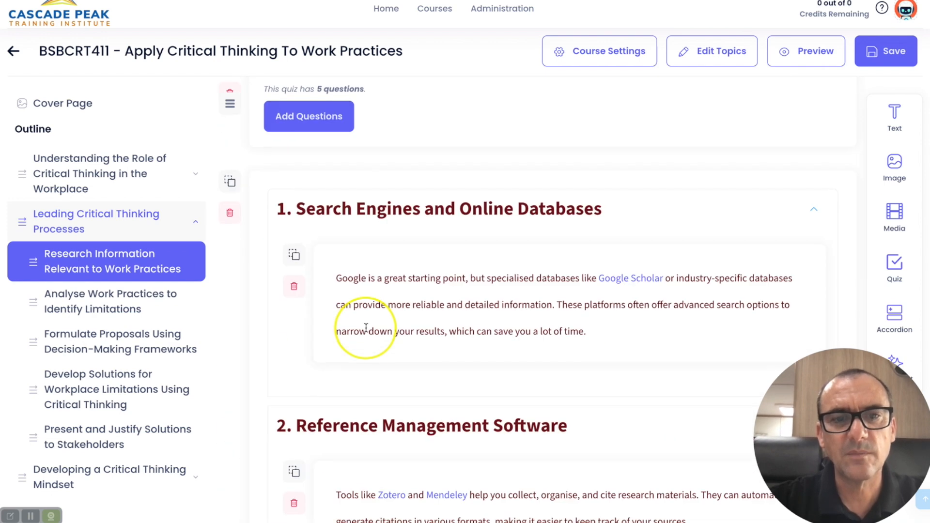
Step: Collapse the two existing accordion items and insert a new accordion block between the quiz and them
{"action": "left_click", "coordinate": [815, 199]}
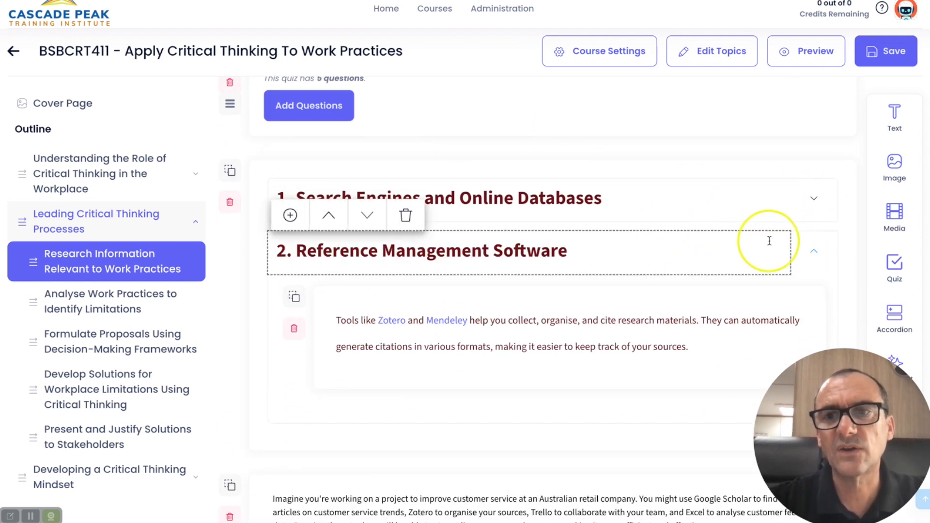
{"action": "left_click", "coordinate": [813, 251]}
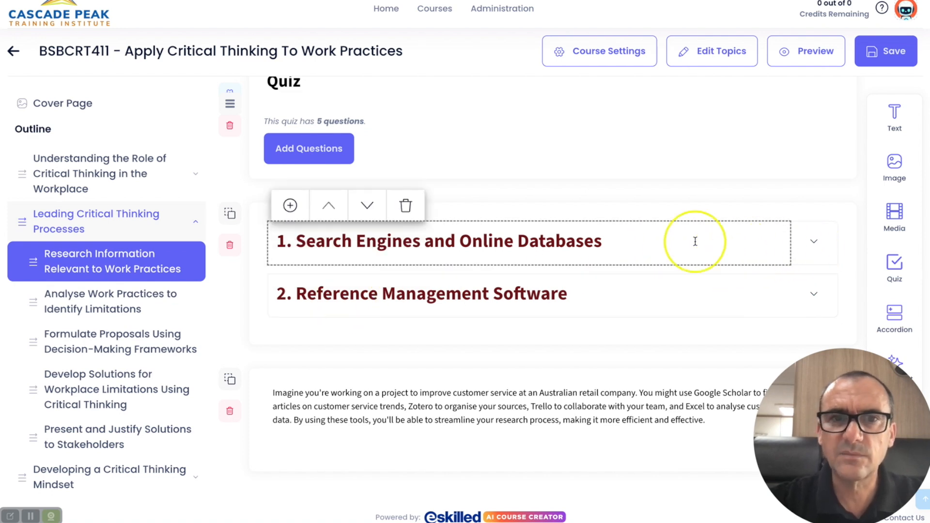
{"action": "left_click_drag", "start_coordinate": [894, 316], "coordinate": [609, 231]}
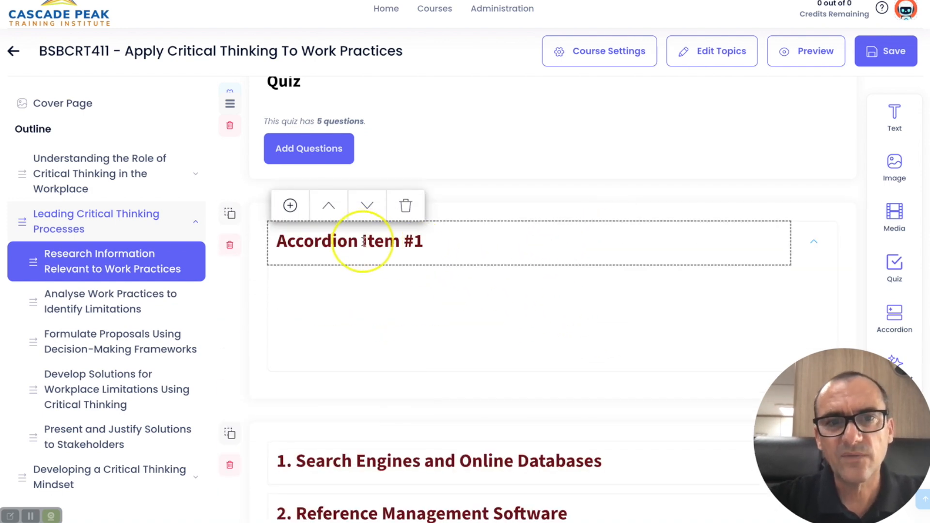
{"action": "double_click", "coordinate": [431, 244]}
{"action": "left_click", "coordinate": [400, 334]}
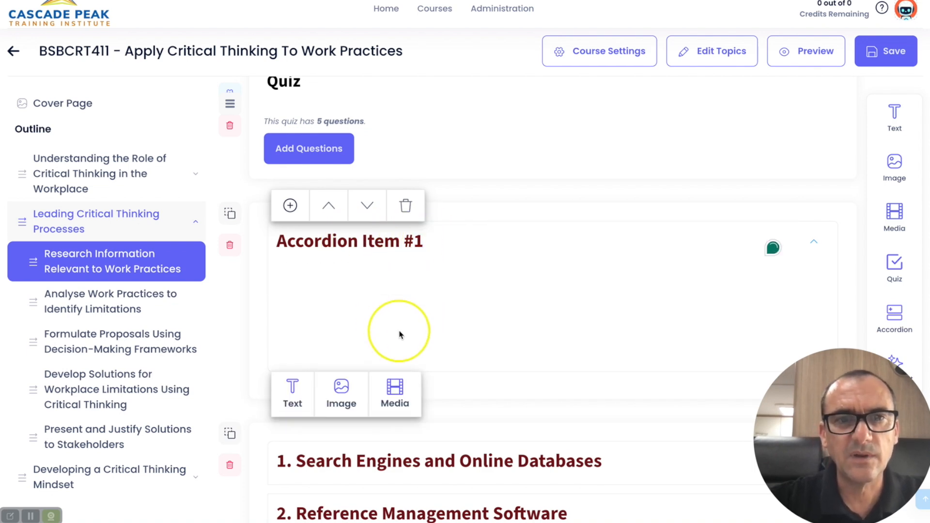
{"action": "left_click", "coordinate": [290, 393]}
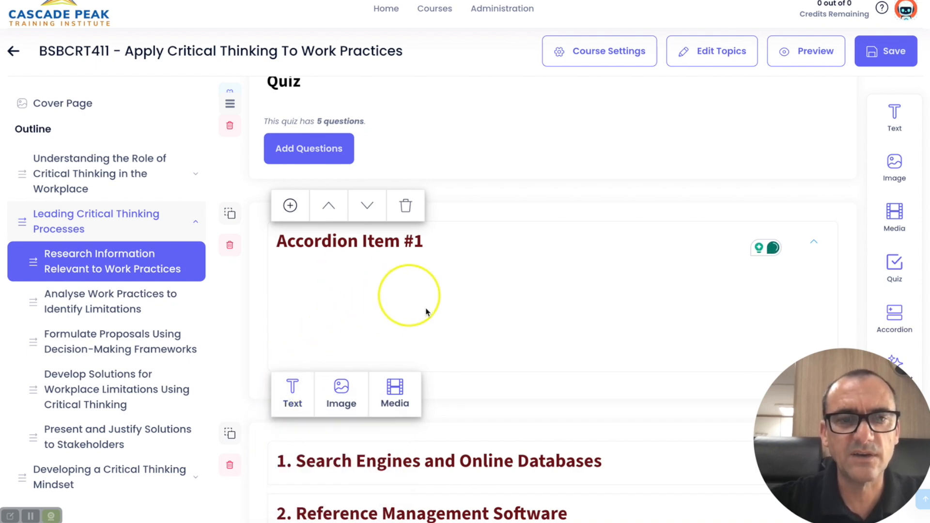
Step: Expand the Search Engines and Online Databases item, examine its text and image layout options, and compare the Self-Regulation item in the sample course
{"action": "scroll", "coordinate": [469, 359], "scroll_direction": "down", "scroll_amount": 3}
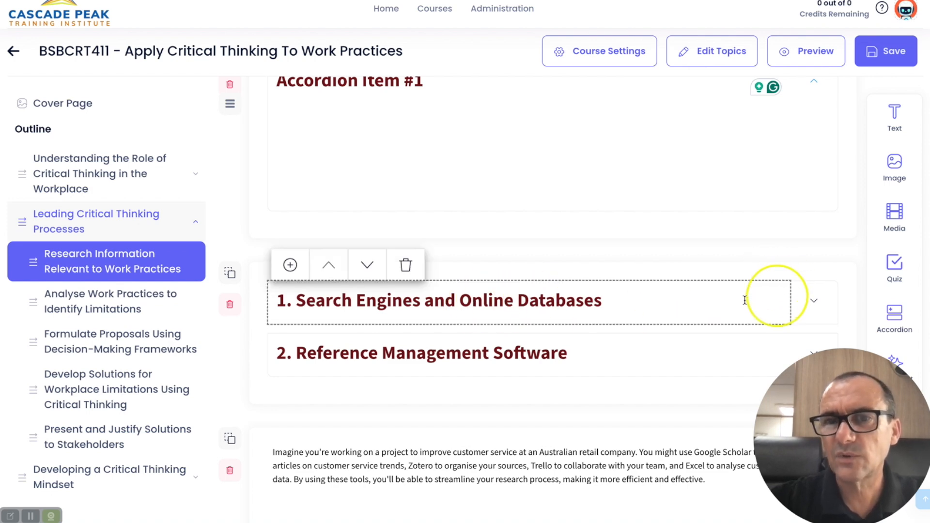
{"action": "left_click", "coordinate": [812, 303]}
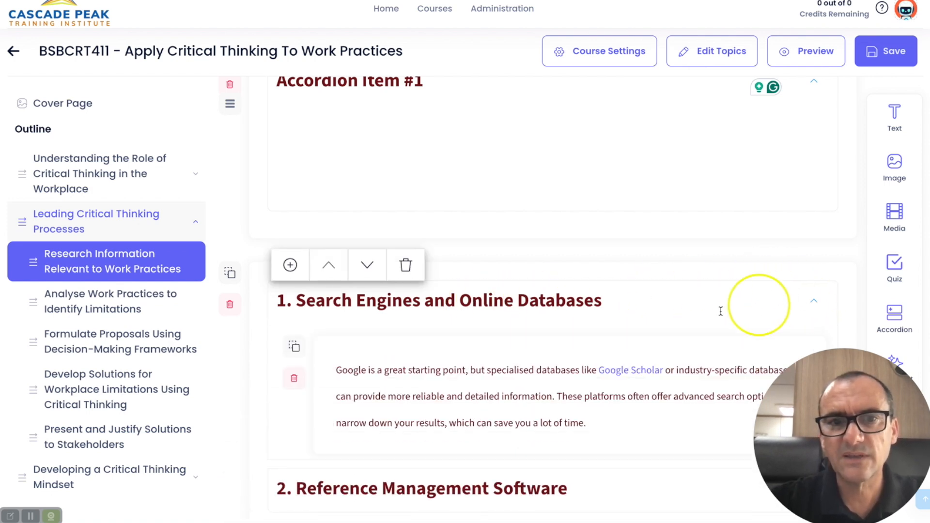
{"action": "scroll", "coordinate": [715, 311], "scroll_direction": "down", "scroll_amount": 2}
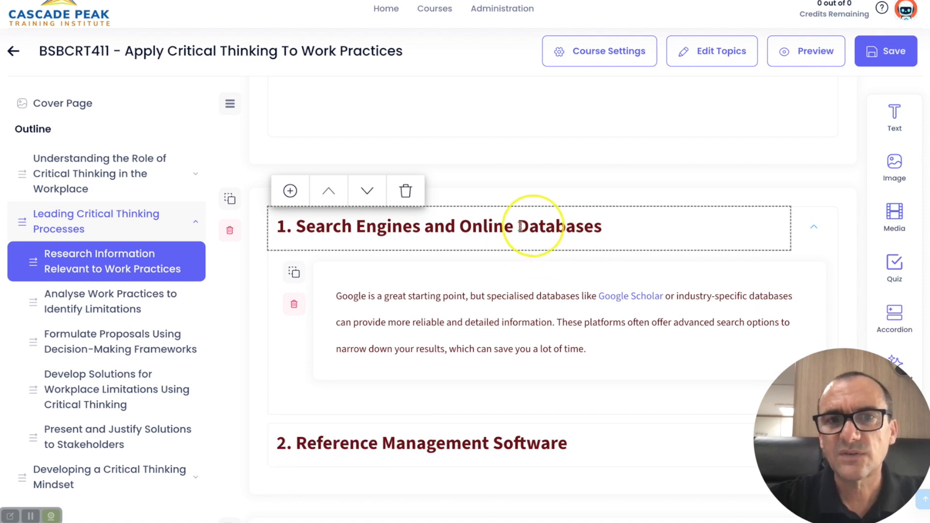
{"action": "left_click_drag", "start_coordinate": [512, 227], "coordinate": [341, 227]}
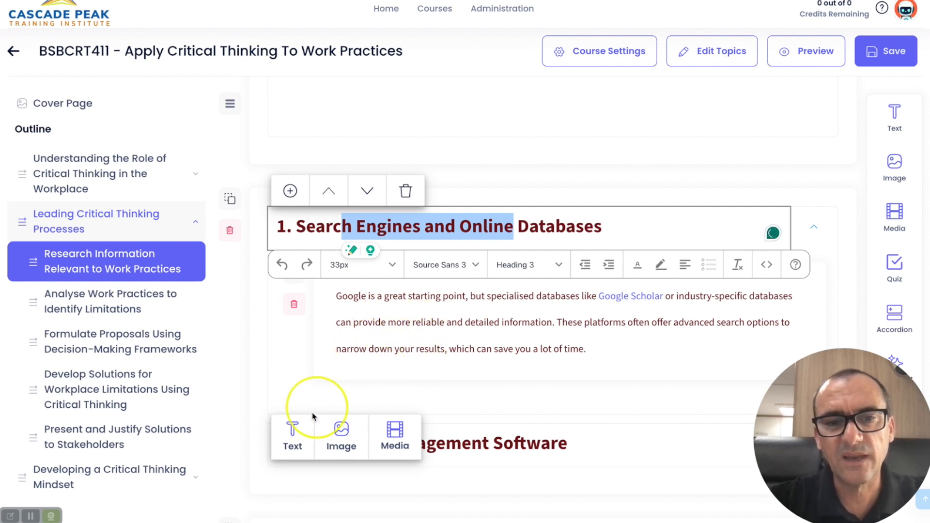
{"action": "scroll", "coordinate": [311, 372], "scroll_direction": "down", "scroll_amount": 1}
{"action": "mouse_move", "coordinate": [292, 393]}
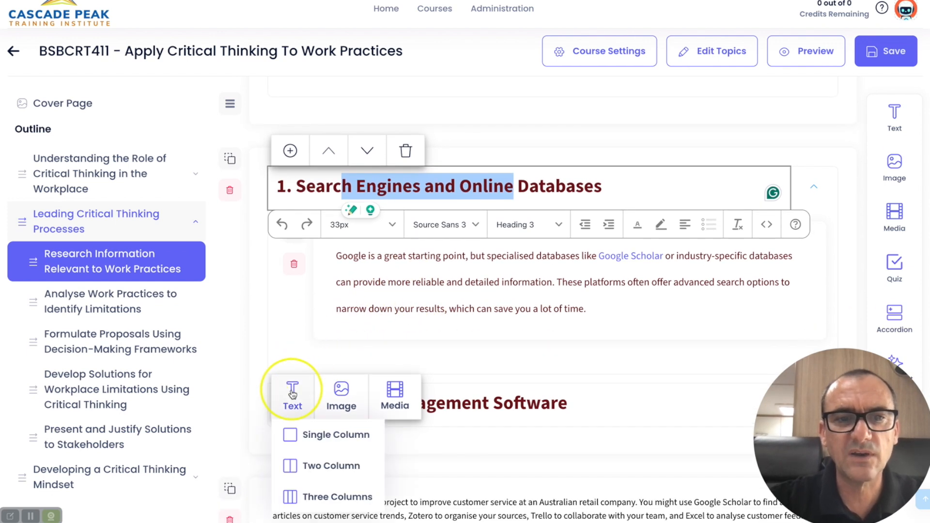
{"action": "mouse_move", "coordinate": [340, 388]}
{"action": "mouse_move", "coordinate": [357, 439]}
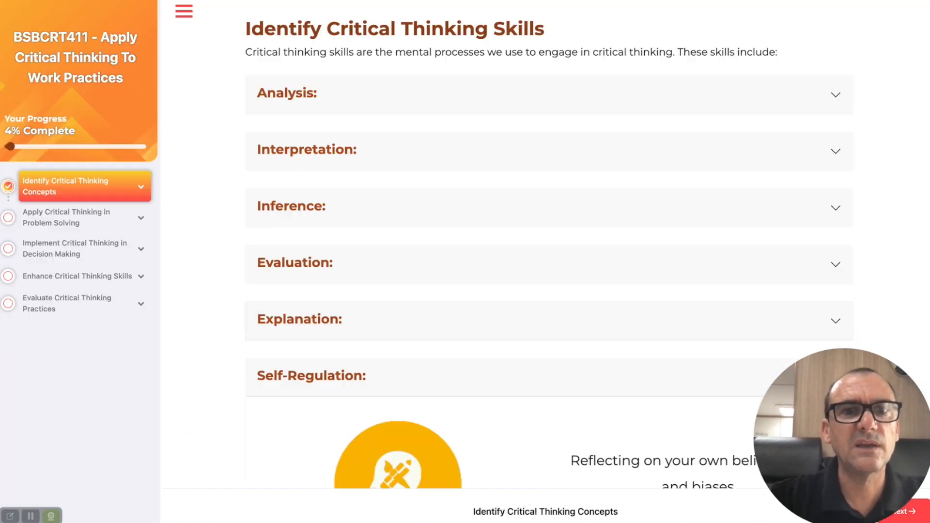
{"action": "scroll", "coordinate": [339, 134], "scroll_direction": "down", "scroll_amount": 5}
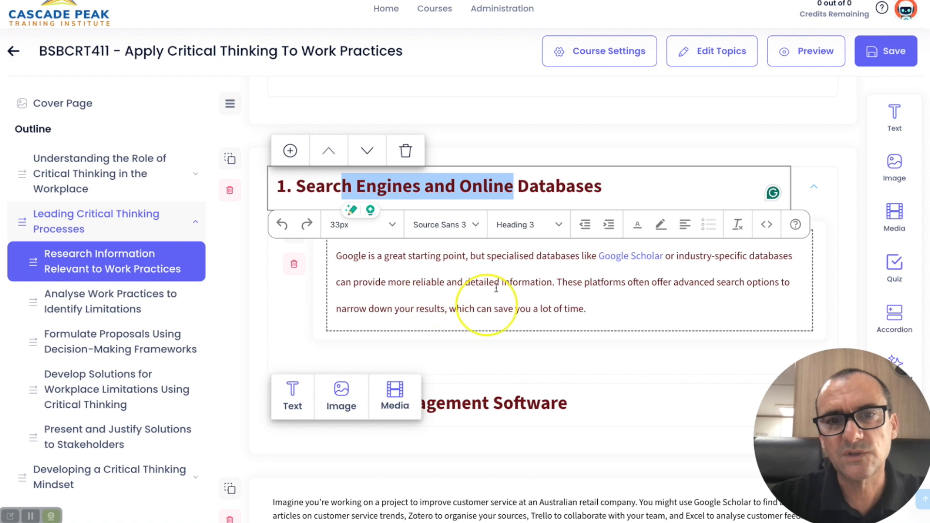
Step: Rename the new accordion's first item "Heading" in the course editor
{"action": "scroll", "coordinate": [482, 301], "scroll_direction": "up", "scroll_amount": 4}
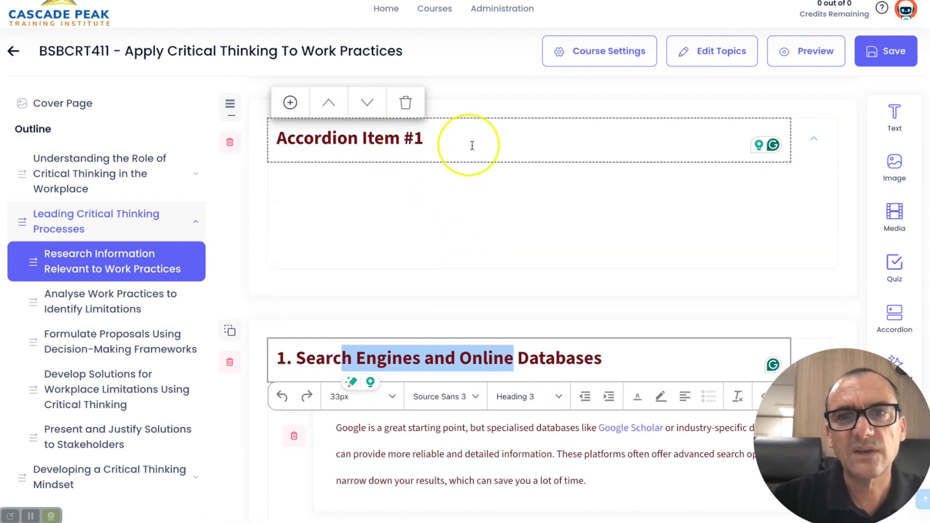
{"action": "left_click_drag", "start_coordinate": [429, 141], "coordinate": [271, 137]}
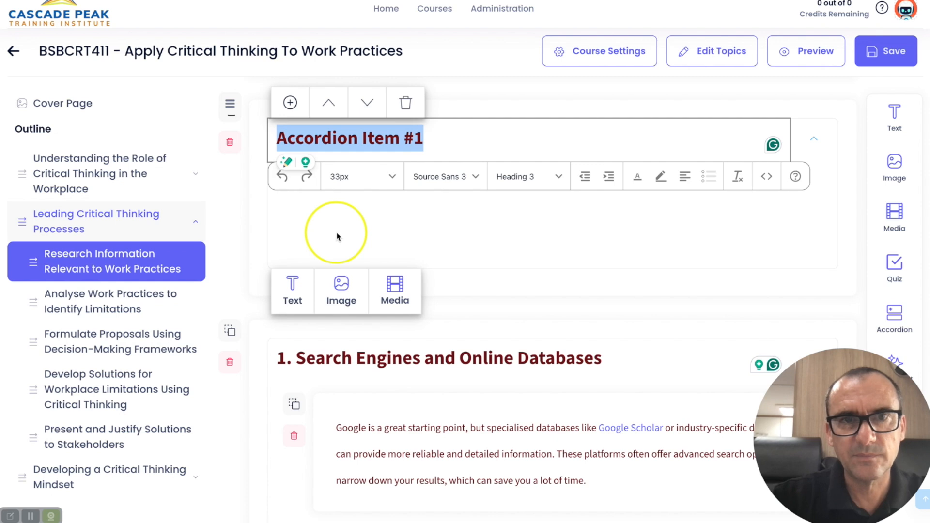
{"action": "type", "text": "Heading"}
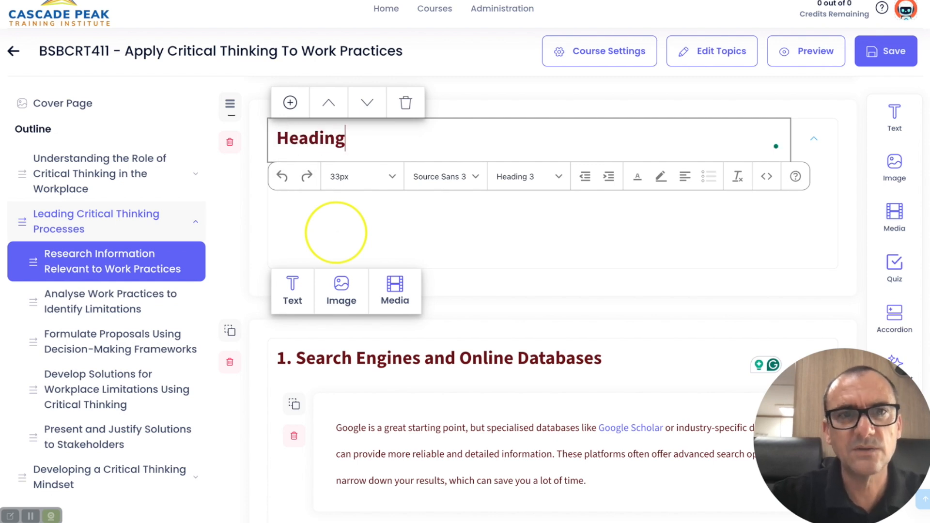
Step: Add a single-column text block inside the new accordion item and test collapsing and expanding the item
{"action": "mouse_move", "coordinate": [298, 289]}
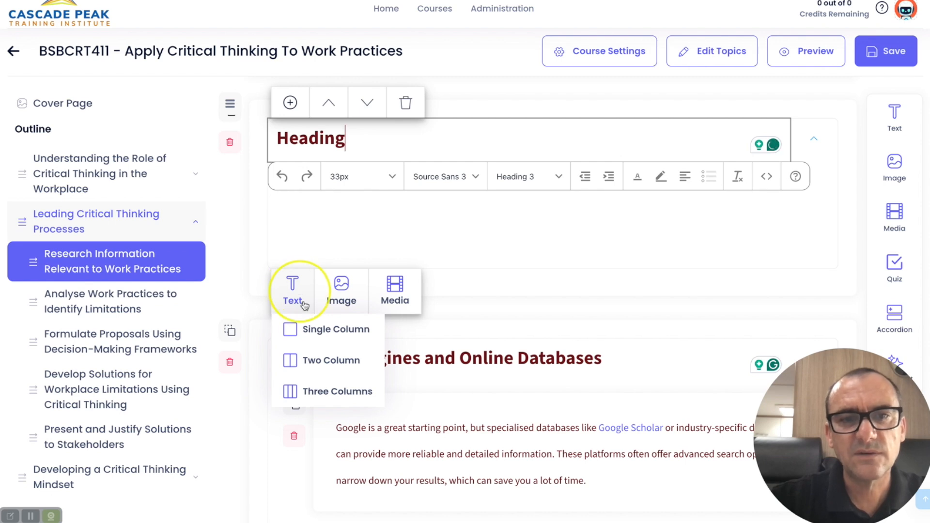
{"action": "left_click", "coordinate": [312, 332]}
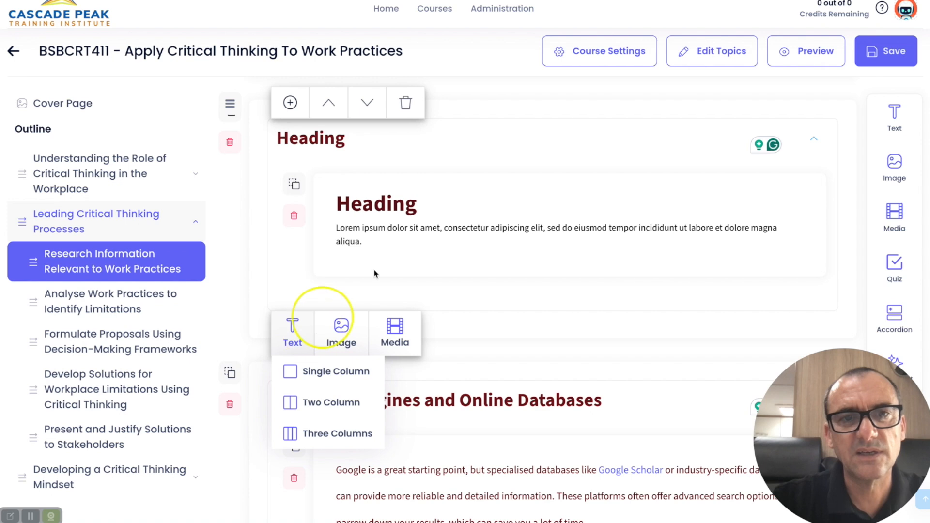
{"action": "left_click", "coordinate": [361, 203]}
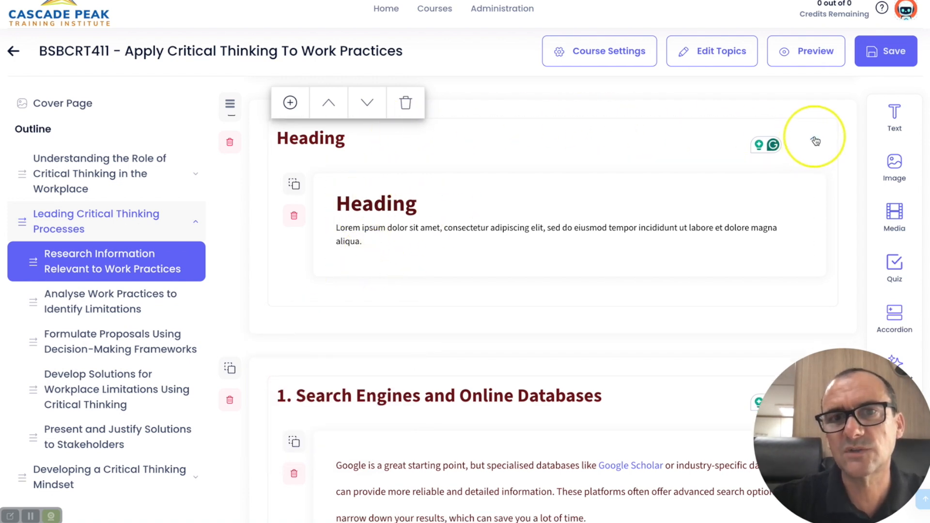
{"action": "left_click", "coordinate": [815, 141]}
{"action": "left_click", "coordinate": [815, 140]}
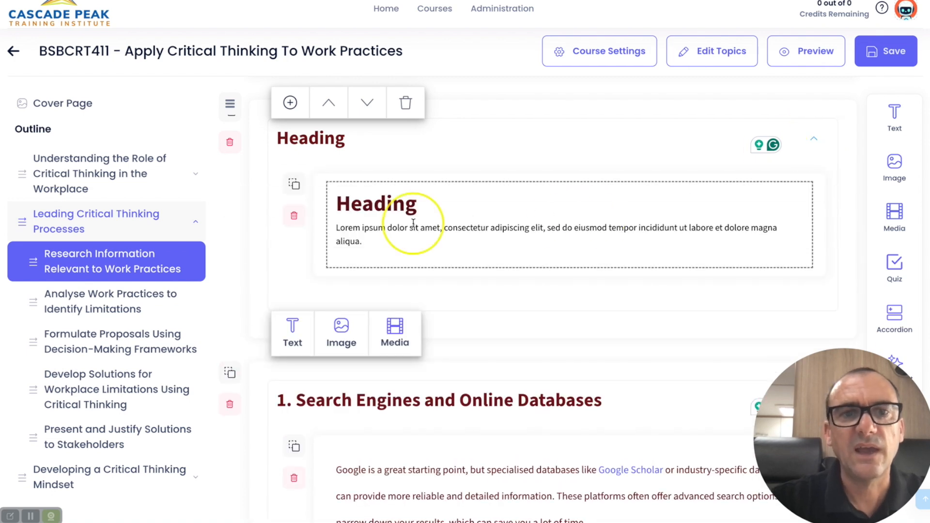
Step: Replace all placeholder content in the accordion item's text block with "Accordion Text"
{"action": "left_click_drag", "start_coordinate": [381, 246], "coordinate": [326, 208]}
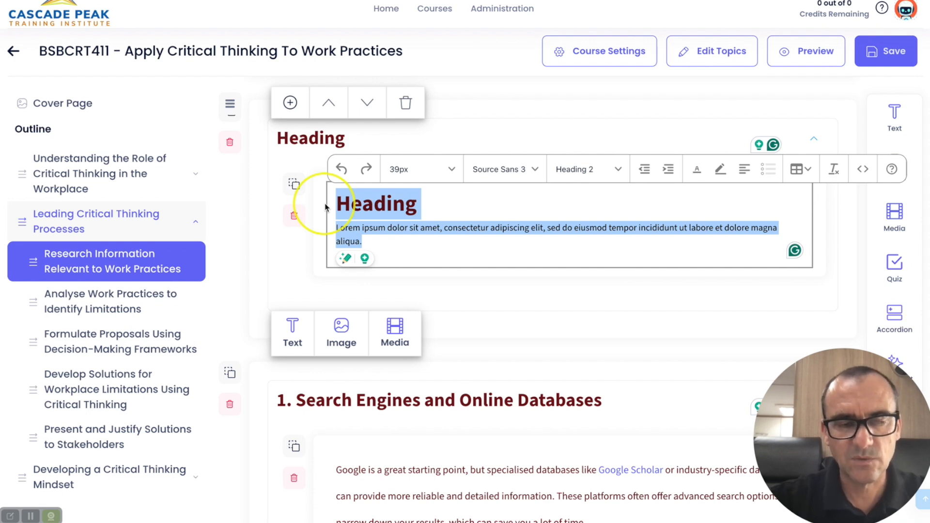
{"action": "type", "text": "A"}
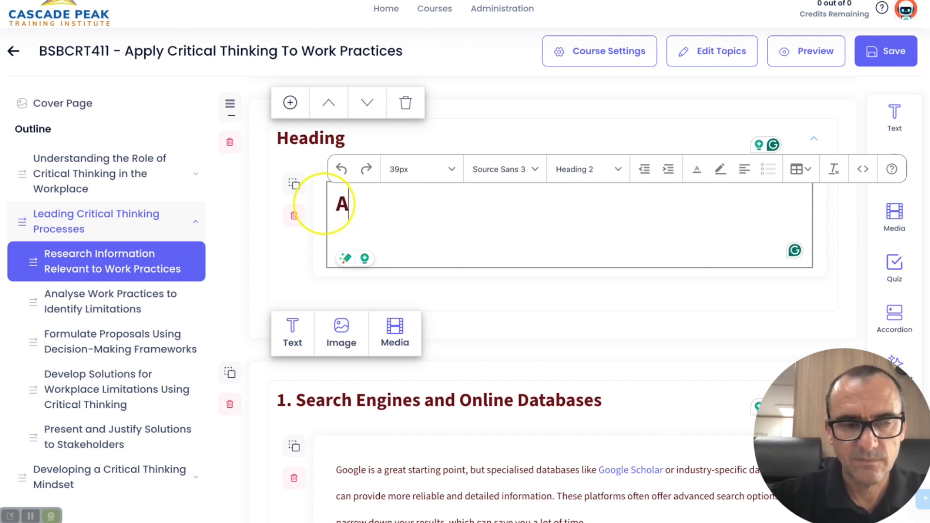
{"action": "type", "text": "ccordian"}
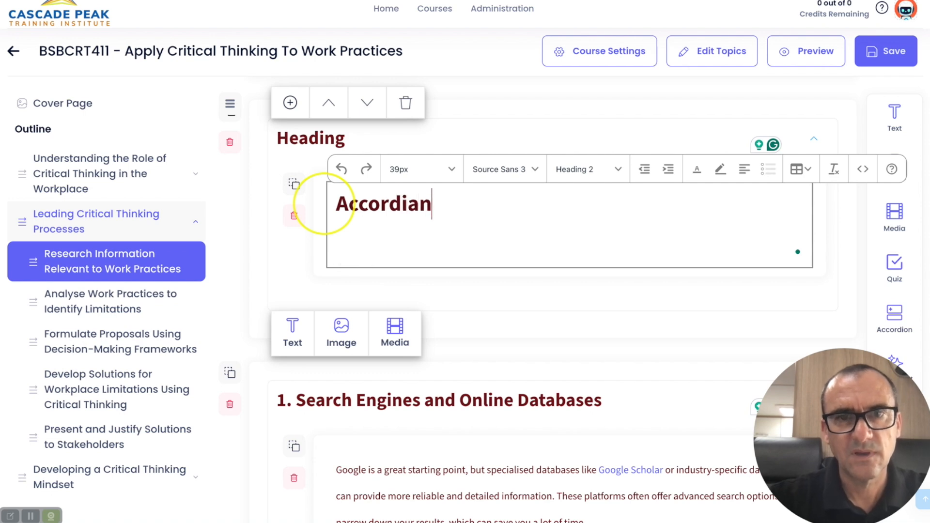
{"action": "type", "text": " Text"}
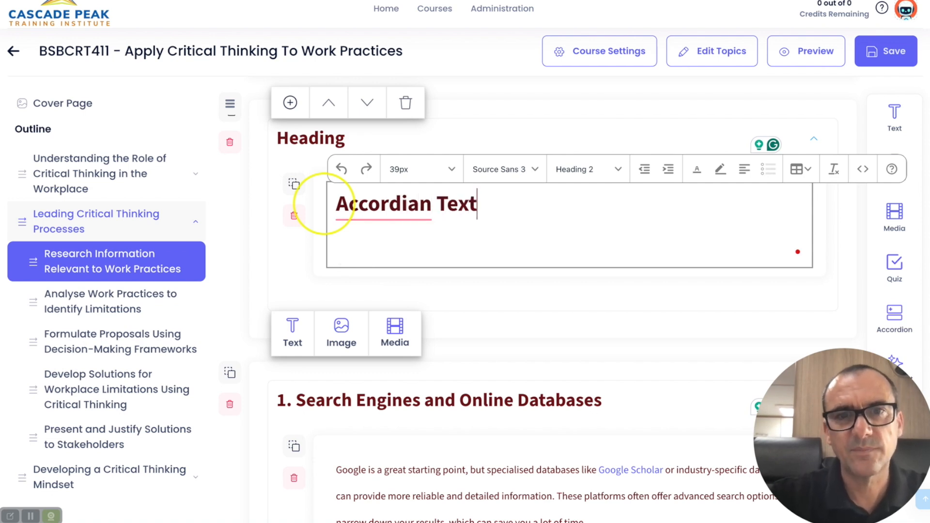
{"action": "mouse_move", "coordinate": [378, 208]}
{"action": "left_click", "coordinate": [377, 246]}
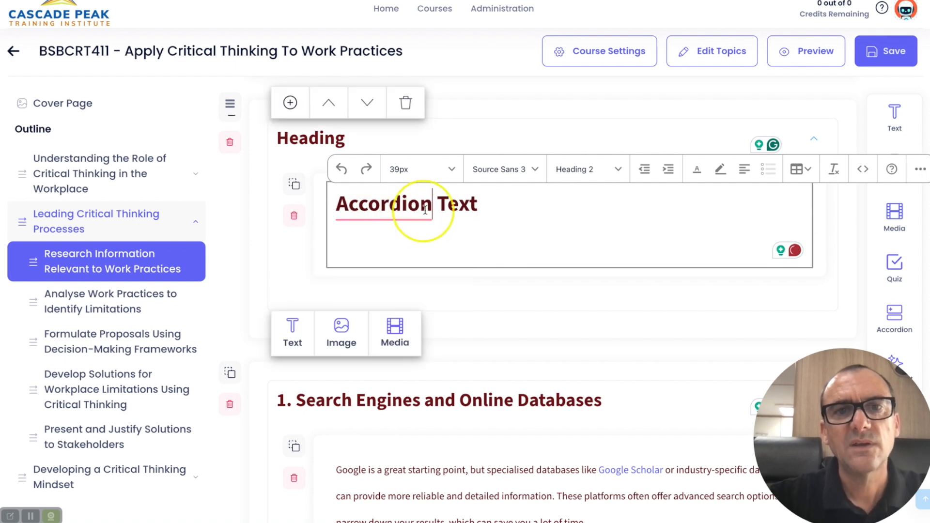
Step: Set the "Accordion Text" line to a font size of 24px and check the text colour options
{"action": "left_click_drag", "start_coordinate": [477, 204], "coordinate": [336, 203]}
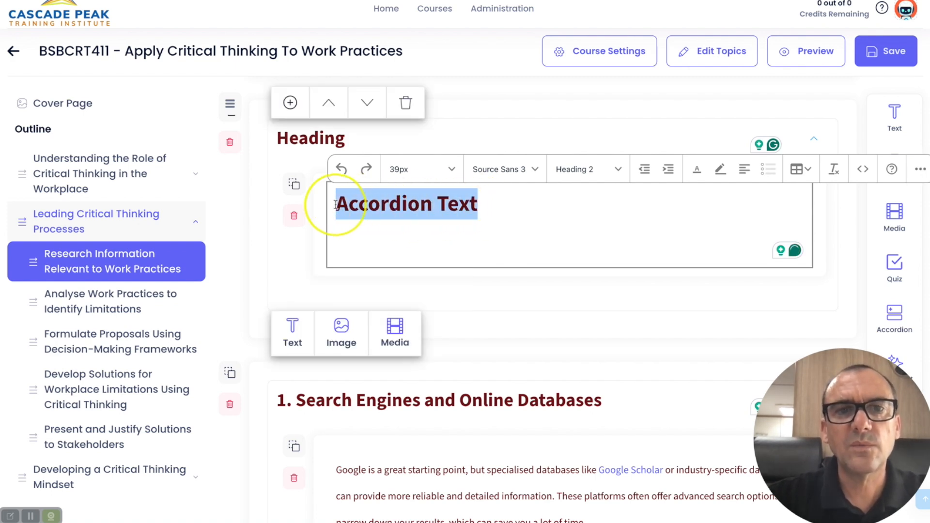
{"action": "left_click", "coordinate": [450, 169]}
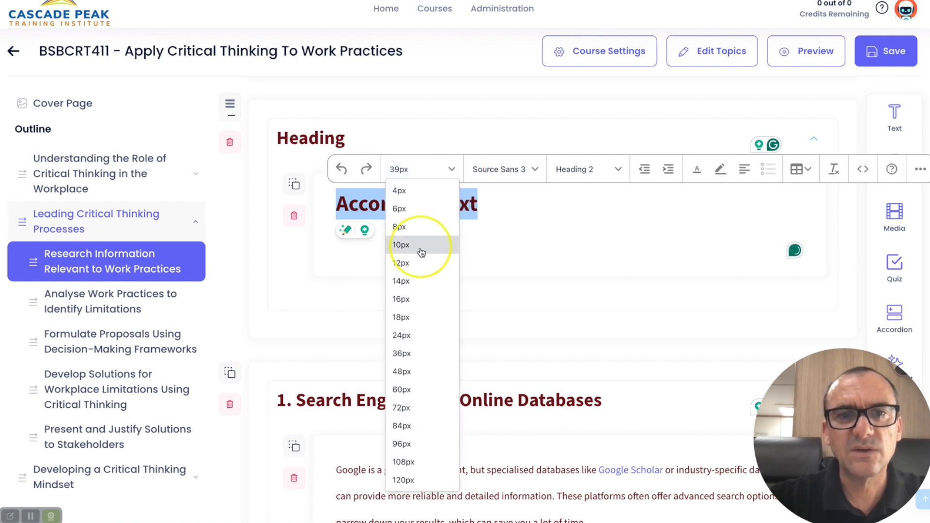
{"action": "left_click", "coordinate": [406, 318]}
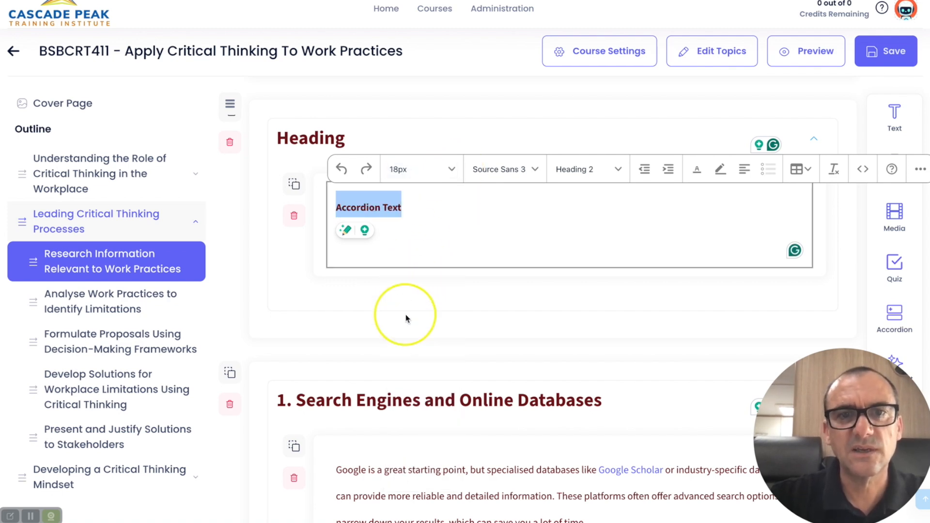
{"action": "left_click", "coordinate": [449, 179]}
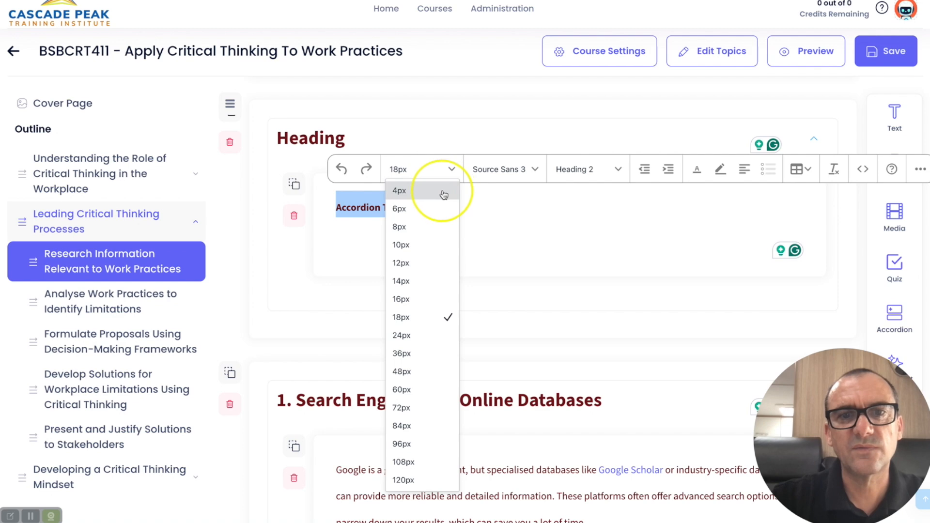
{"action": "left_click", "coordinate": [419, 330]}
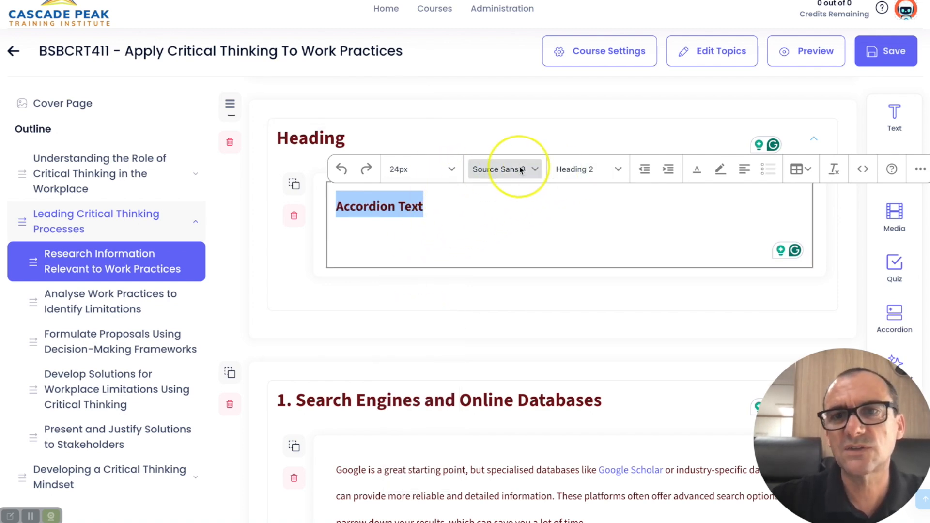
{"action": "left_click", "coordinate": [698, 171]}
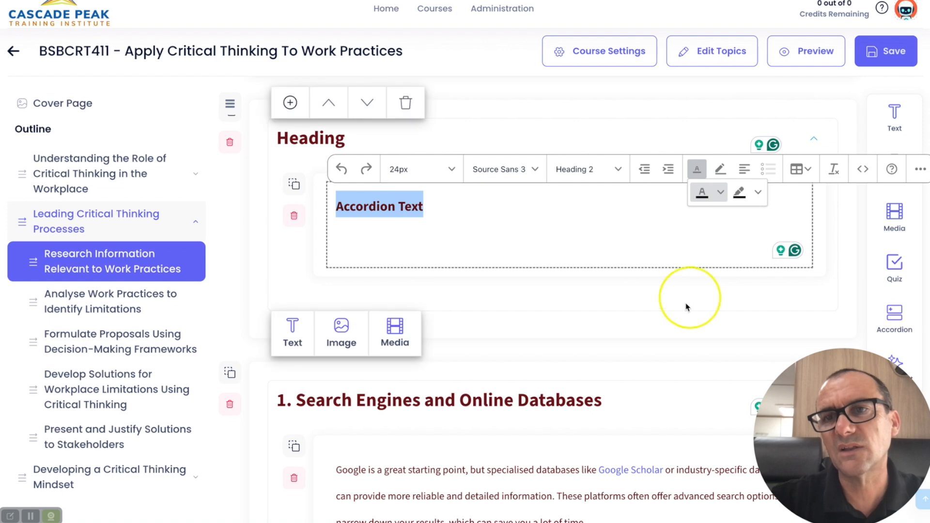
{"action": "left_click", "coordinate": [639, 245]}
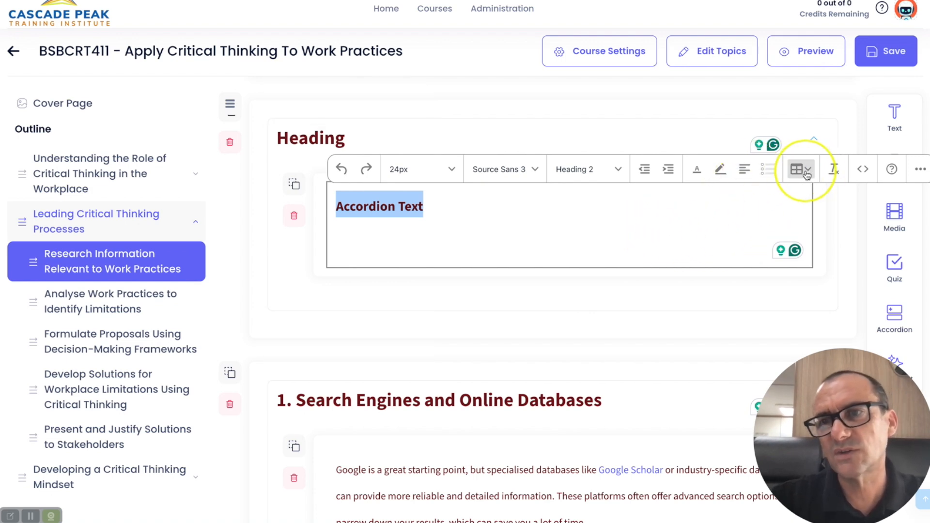
Step: Check the text editor's handy shortcuts help, then finish editing "Accordion Text" and collapse the "Heading" accordion item
{"action": "left_click", "coordinate": [893, 172]}
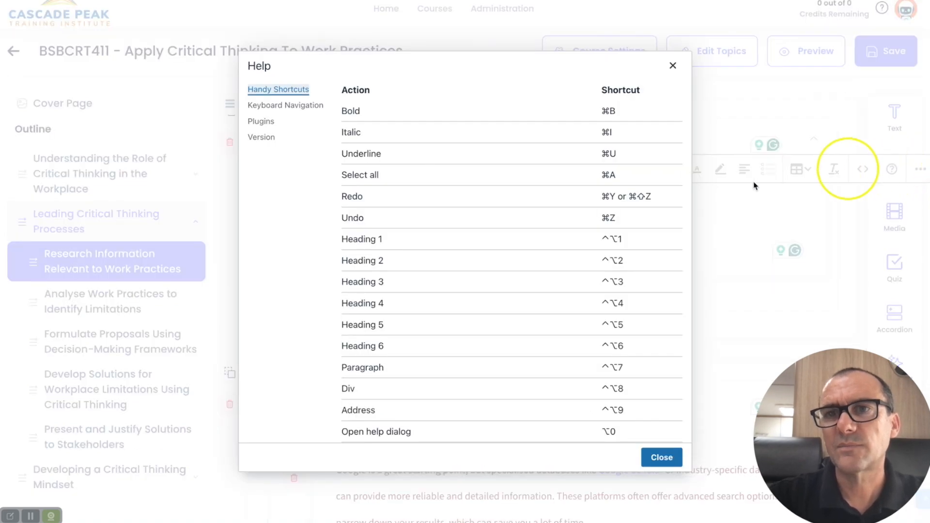
{"action": "left_click", "coordinate": [671, 65]}
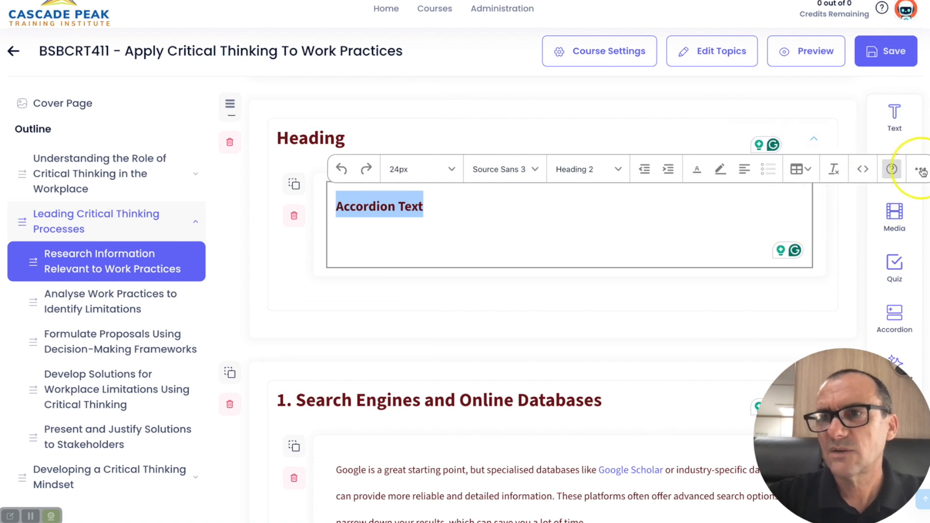
{"action": "left_click", "coordinate": [678, 290]}
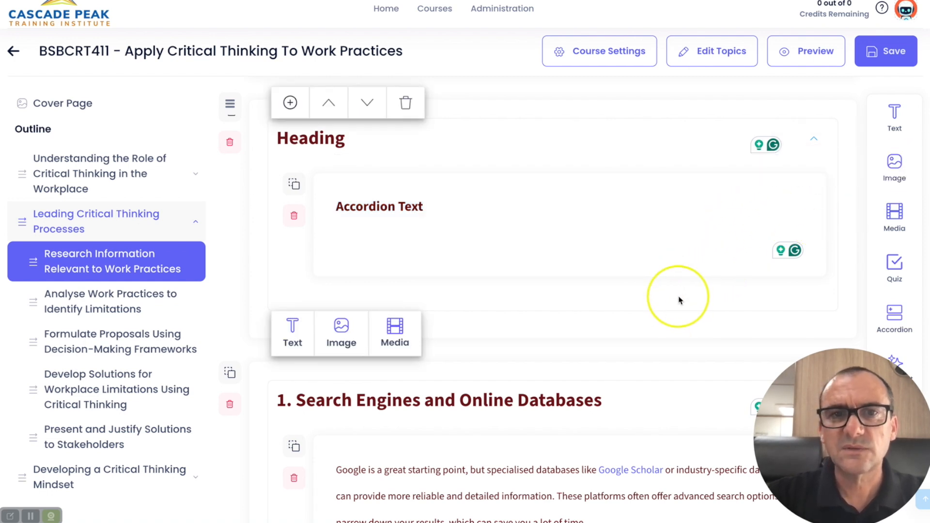
{"action": "left_click", "coordinate": [813, 139]}
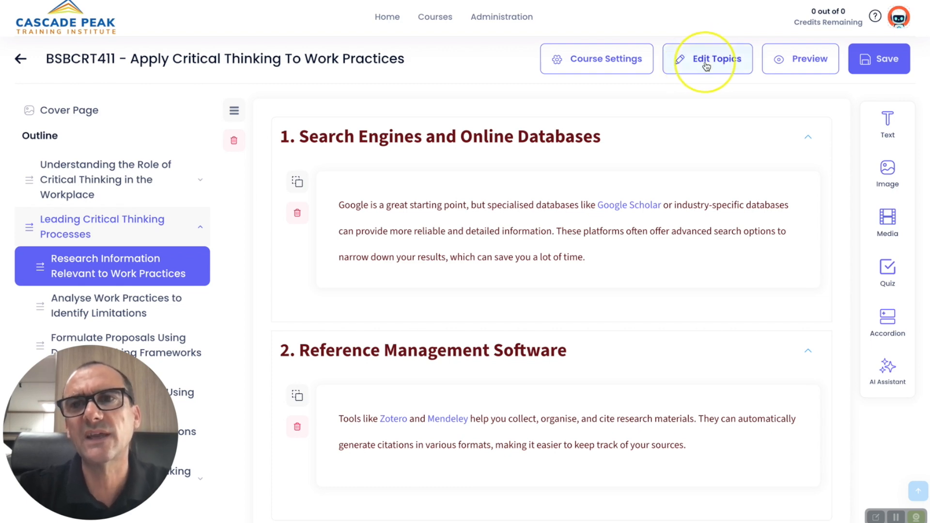
Step: Add a sub-topic named "Self Assessment and Reflection Best Practice" at the end of the topic Developing a Critical Thinking Mindset
{"action": "left_click", "coordinate": [706, 66]}
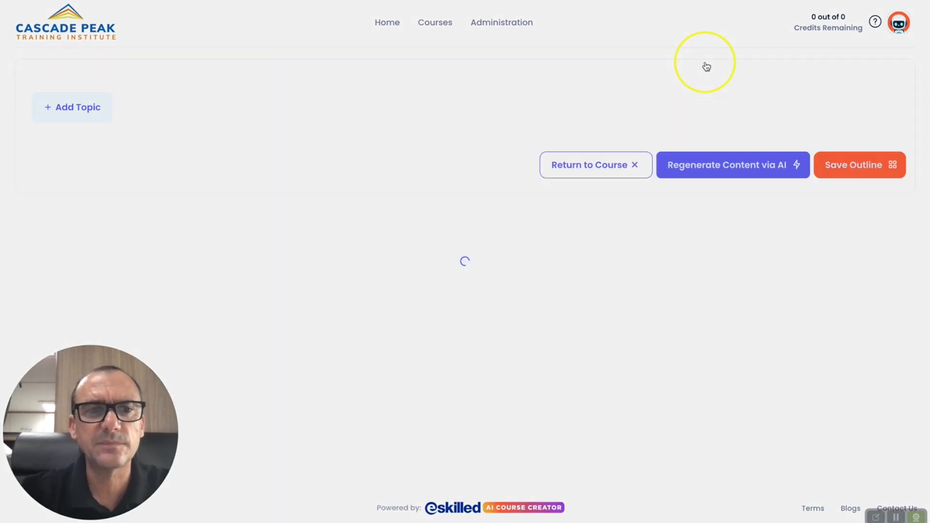
{"action": "scroll", "coordinate": [586, 301], "scroll_direction": "down", "scroll_amount": 8}
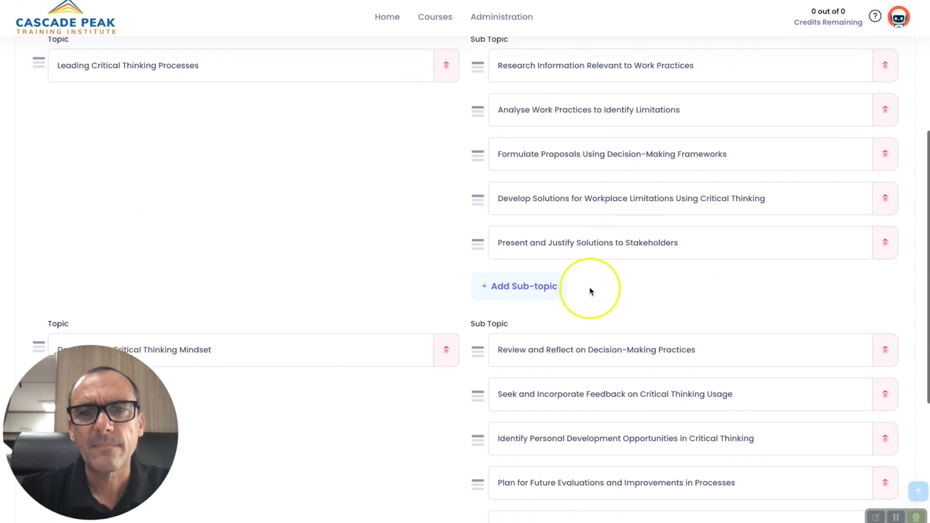
{"action": "scroll", "coordinate": [566, 281], "scroll_direction": "down", "scroll_amount": 2}
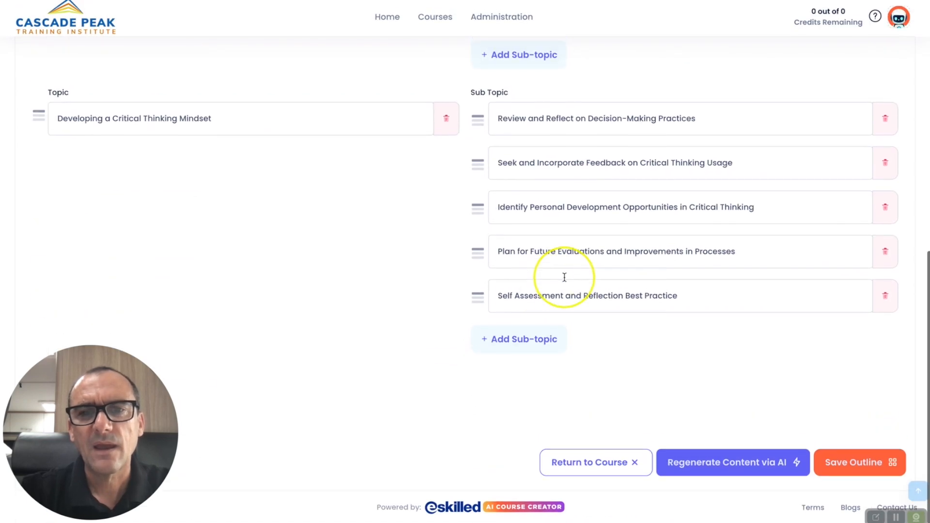
{"action": "left_click", "coordinate": [534, 344]}
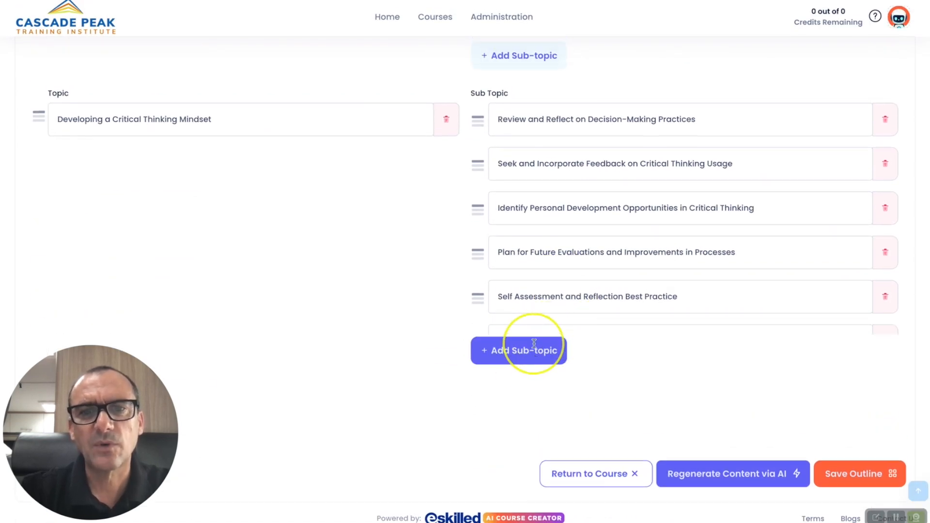
{"action": "triple_click", "coordinate": [547, 297]}
{"action": "key", "text": "ctrl+c"}
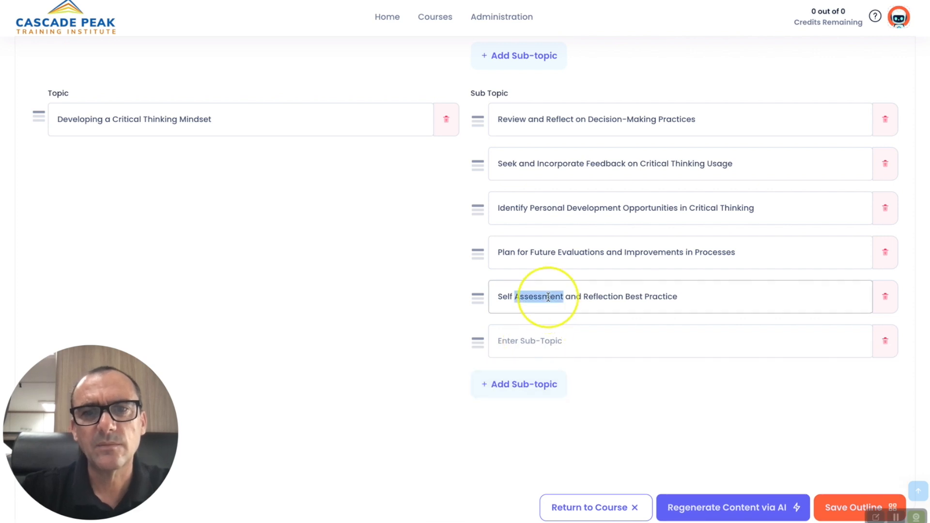
{"action": "left_click", "coordinate": [539, 338]}
{"action": "key", "text": "ctrl+v"}
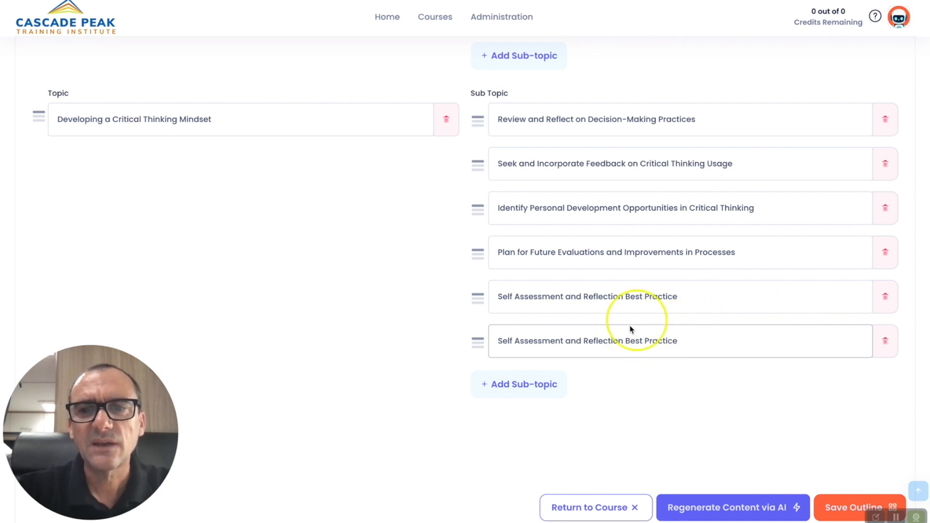
Step: Save the edited course outline and return to the course
{"action": "scroll", "coordinate": [649, 405], "scroll_direction": "down", "scroll_amount": 2}
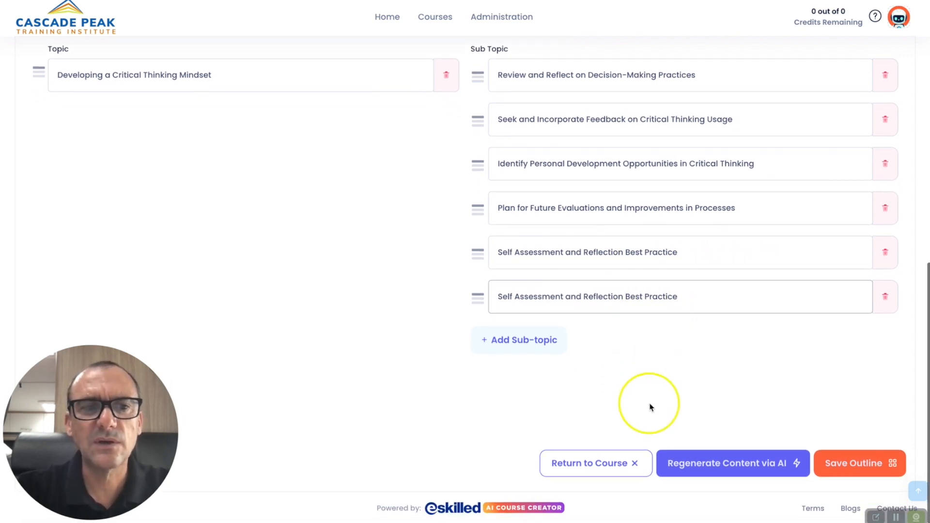
{"action": "left_click", "coordinate": [853, 464]}
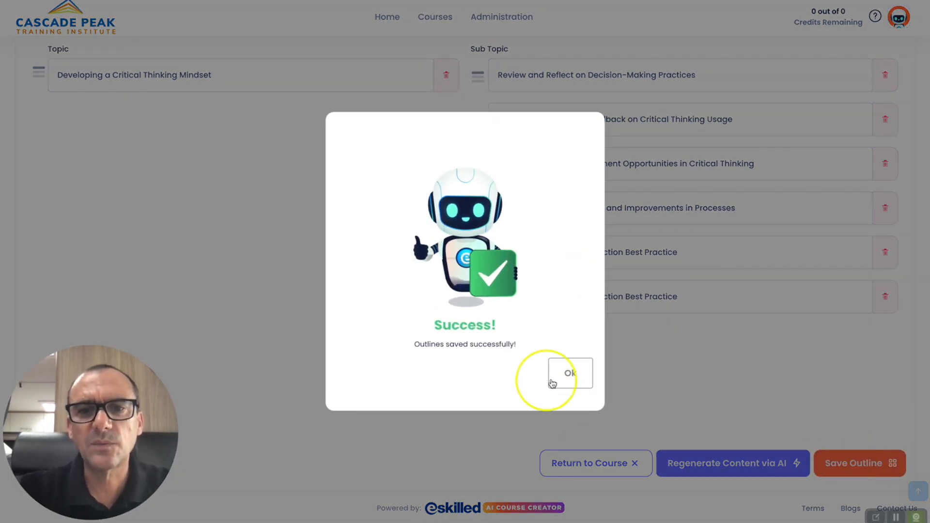
{"action": "left_click", "coordinate": [552, 383]}
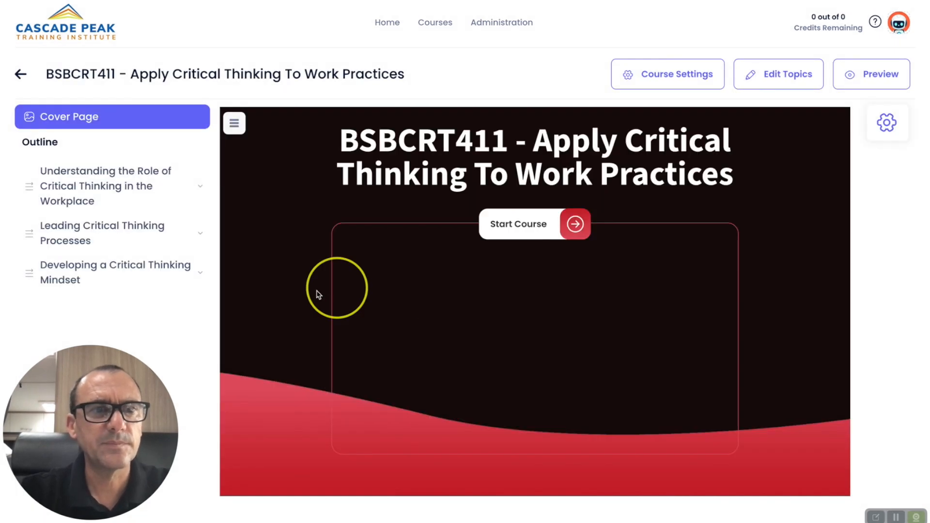
Step: Generate AI content for the empty "Self Assessment and Reflection Best Practice" sub-topic under Developing a Critical Thinking Mindset
{"action": "left_click", "coordinate": [121, 272]}
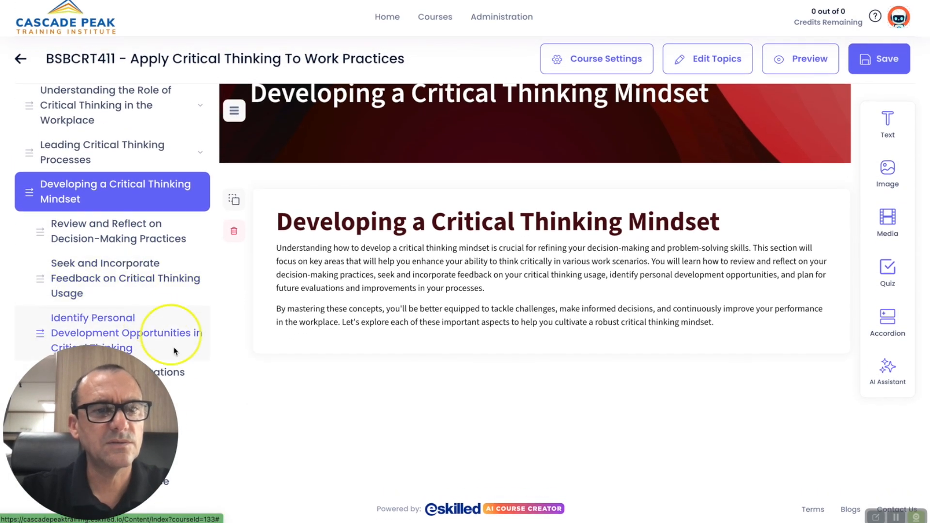
{"action": "left_click", "coordinate": [182, 484]}
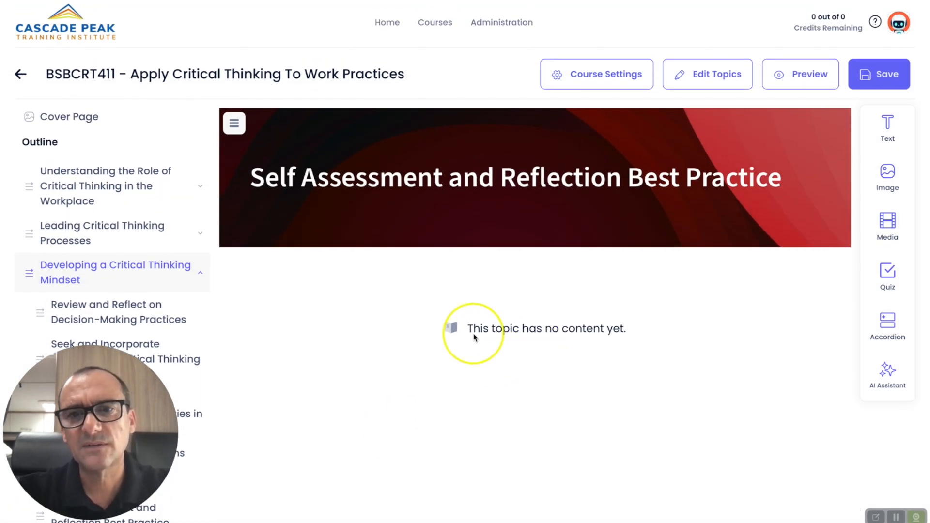
{"action": "left_click", "coordinate": [883, 382]}
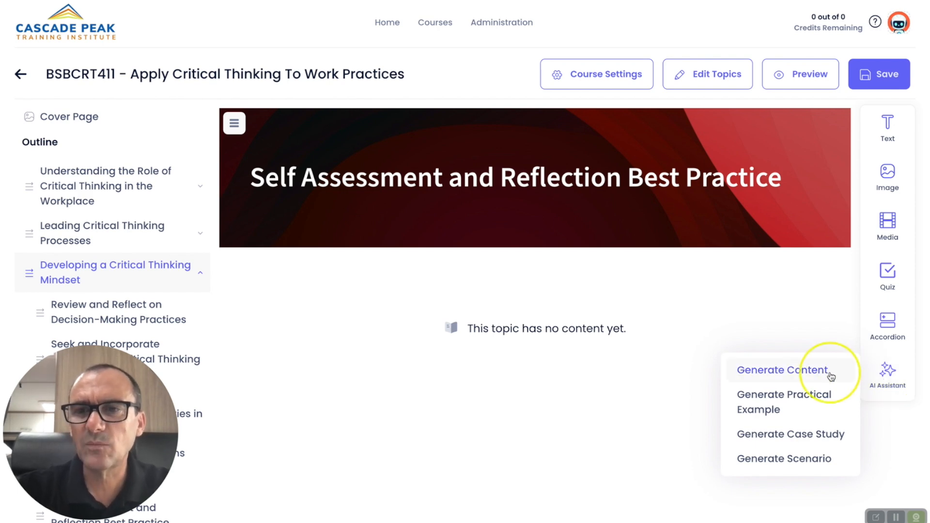
{"action": "left_click", "coordinate": [885, 377]}
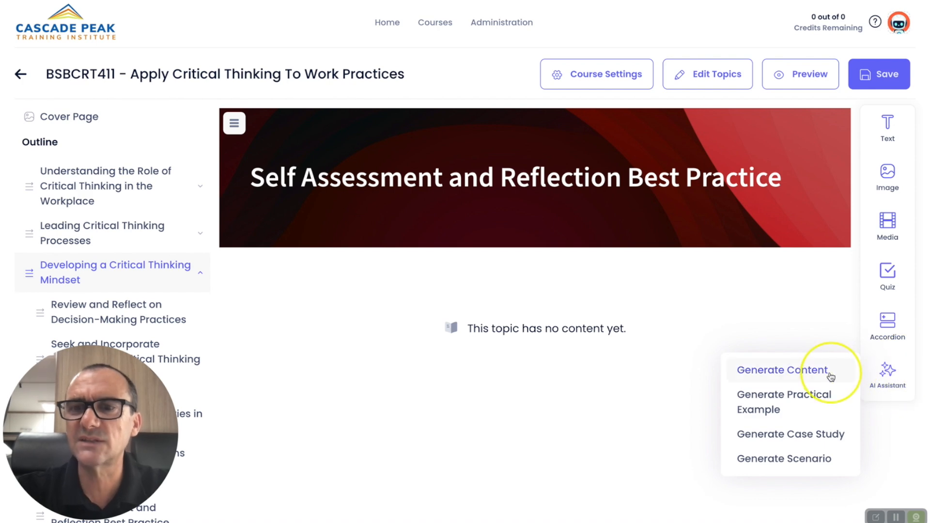
{"action": "left_click", "coordinate": [792, 374]}
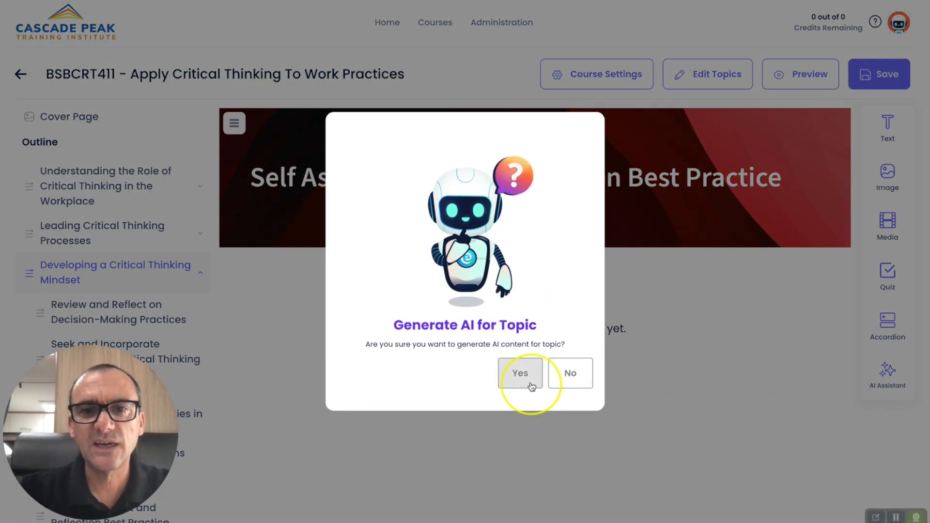
{"action": "left_click", "coordinate": [521, 373]}
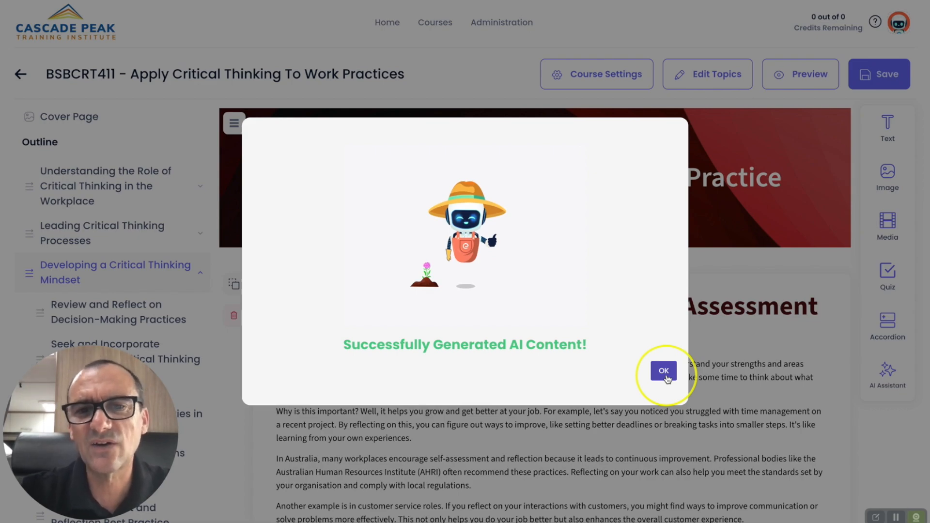
{"action": "left_click", "coordinate": [665, 375]}
Step: Review the generated Self Assessment and Reflection Best Practice content, including its development plan, case study and SWOT table
{"action": "scroll", "coordinate": [688, 397], "scroll_direction": "down", "scroll_amount": 10}
{"action": "scroll", "coordinate": [704, 425], "scroll_direction": "down", "scroll_amount": 20}
{"action": "scroll", "coordinate": [705, 424], "scroll_direction": "down", "scroll_amount": 20}
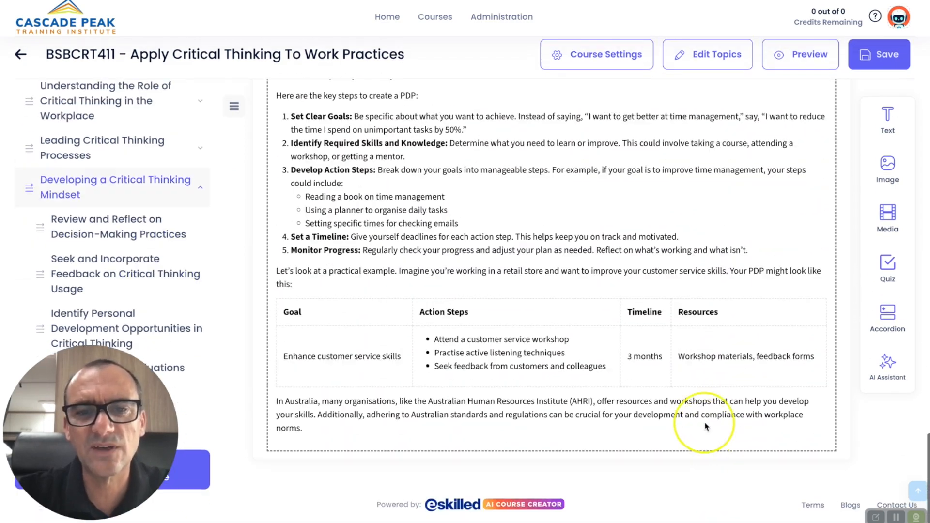
{"action": "scroll", "coordinate": [706, 425], "scroll_direction": "up", "scroll_amount": 1}
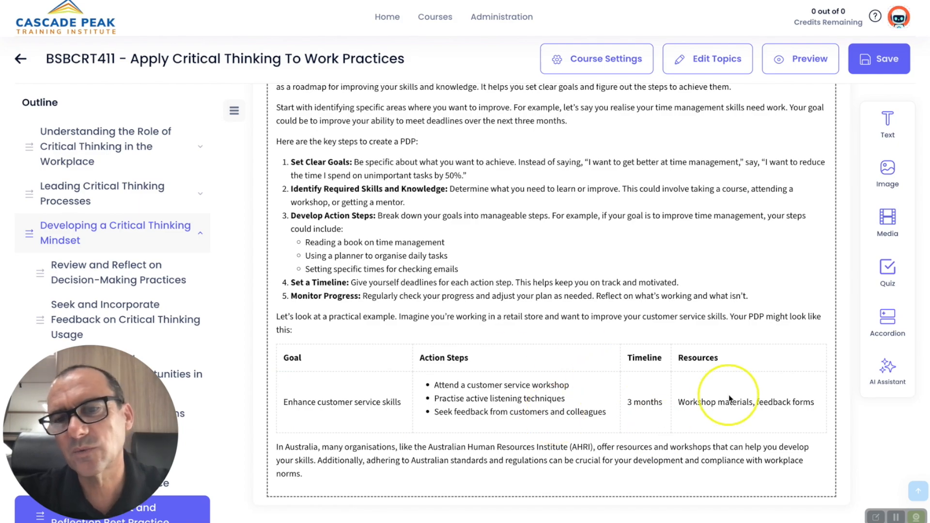
{"action": "scroll", "coordinate": [729, 398], "scroll_direction": "up", "scroll_amount": 15}
{"action": "scroll", "coordinate": [729, 394], "scroll_direction": "up", "scroll_amount": 3}
{"action": "scroll", "coordinate": [730, 397], "scroll_direction": "down", "scroll_amount": 6}
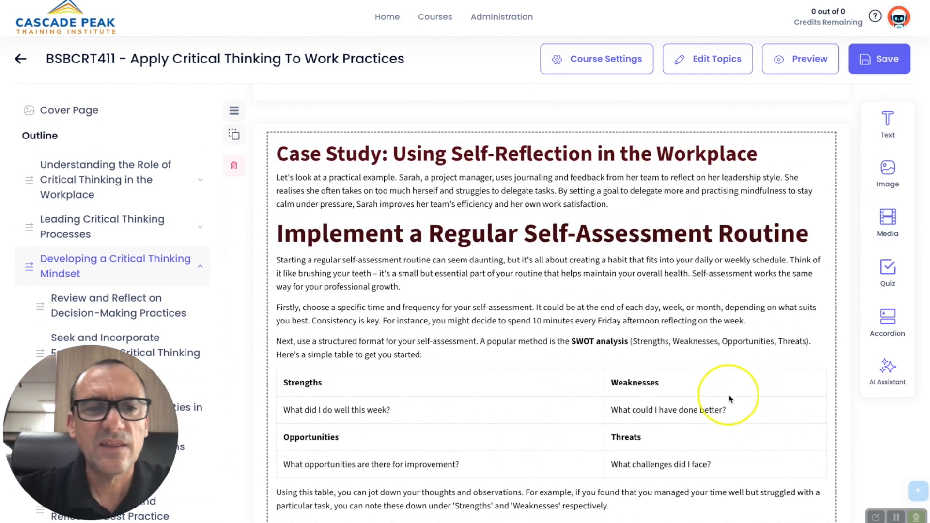
Step: Examine the AI Assistant's coverage options for generating a practical example and a scenario for the sub-topic
{"action": "left_click", "coordinate": [887, 370]}
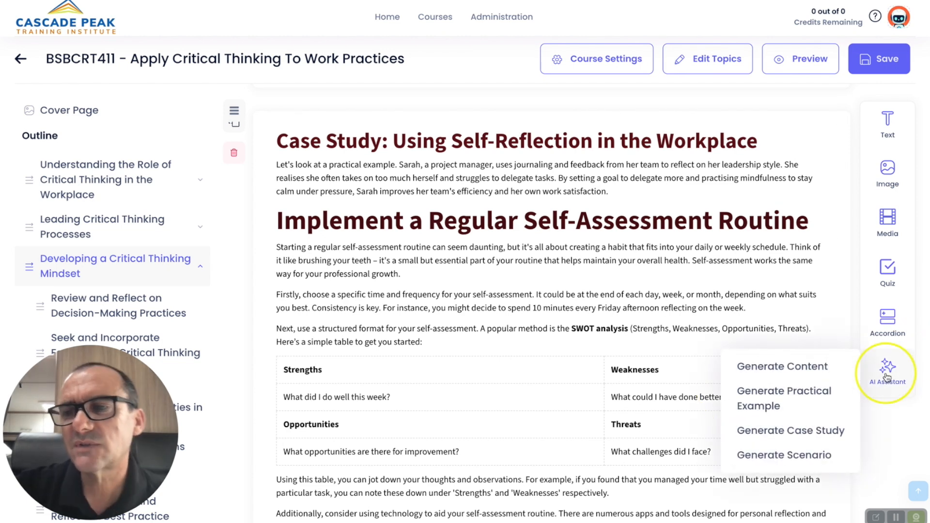
{"action": "left_click", "coordinate": [792, 394]}
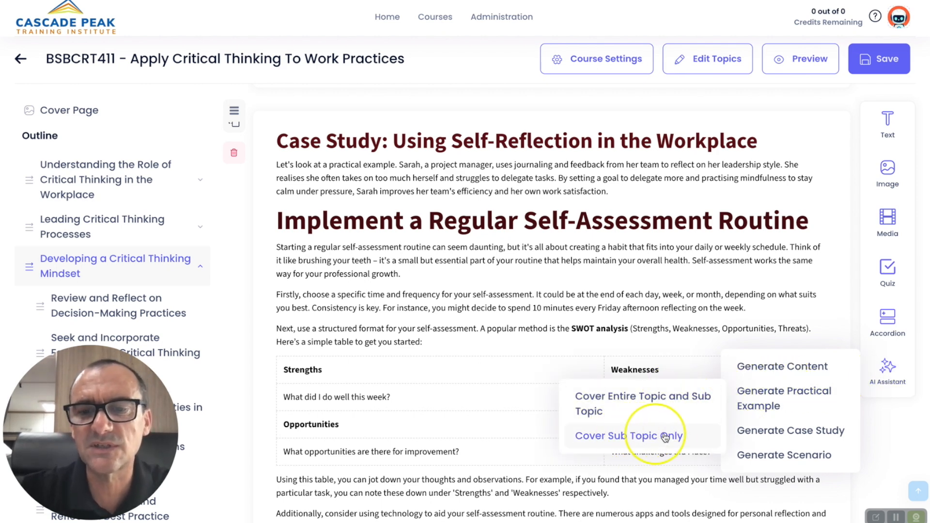
{"action": "mouse_move", "coordinate": [737, 430]}
{"action": "left_click", "coordinate": [678, 413]}
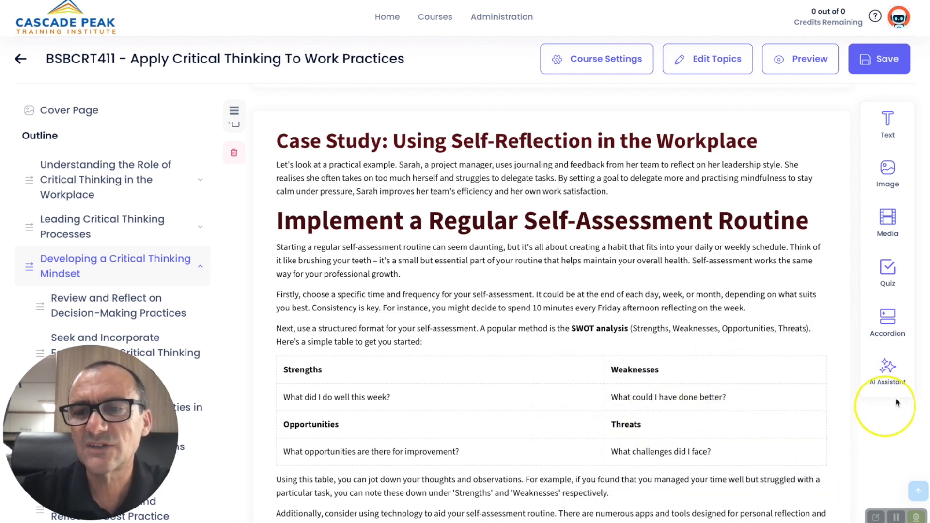
{"action": "left_click", "coordinate": [889, 369]}
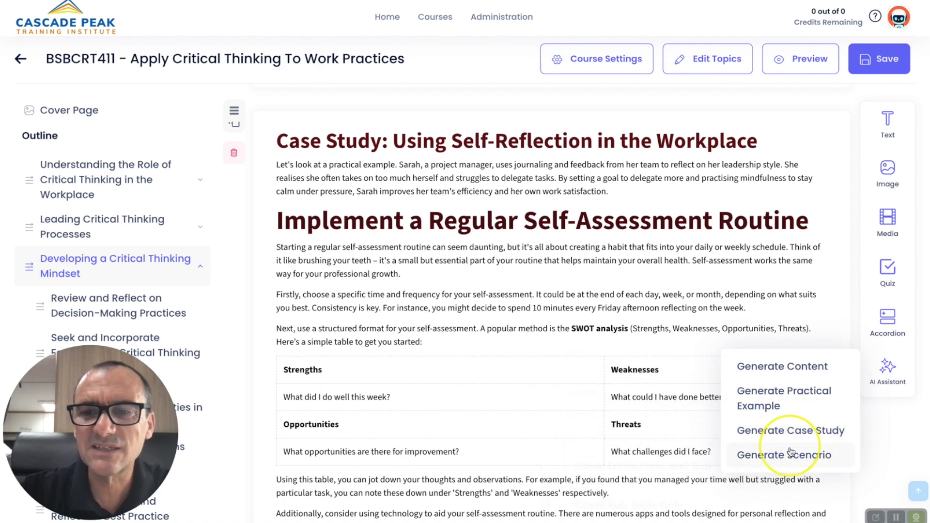
{"action": "mouse_move", "coordinate": [790, 456]}
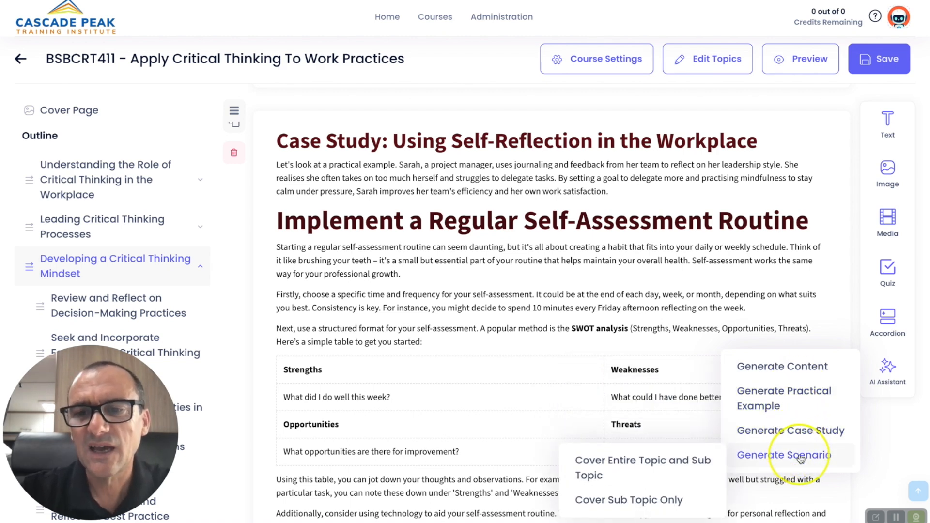
{"action": "mouse_move", "coordinate": [796, 397]}
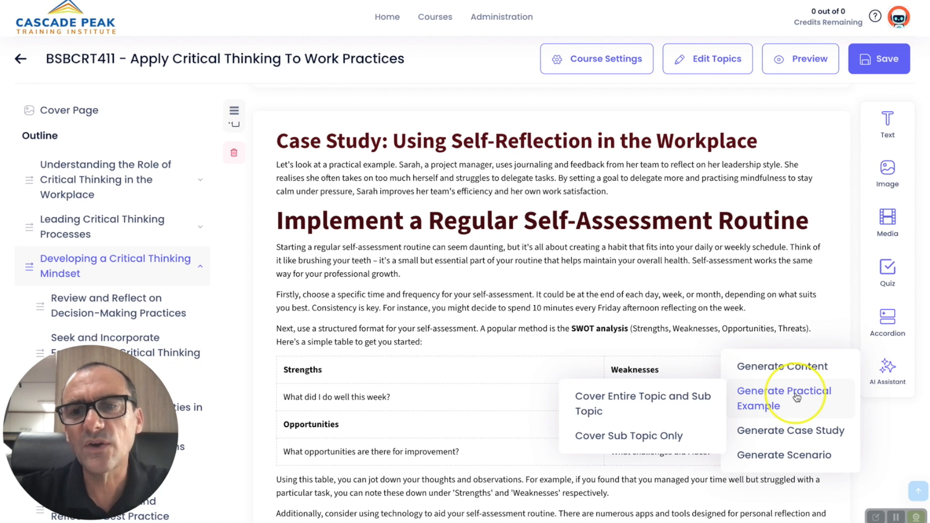
Step: Compare the sub-topic's existing case study and self-assessment sections with the AI Assistant's practical example and case study options
{"action": "scroll", "coordinate": [164, 275], "scroll_direction": "down", "scroll_amount": 3}
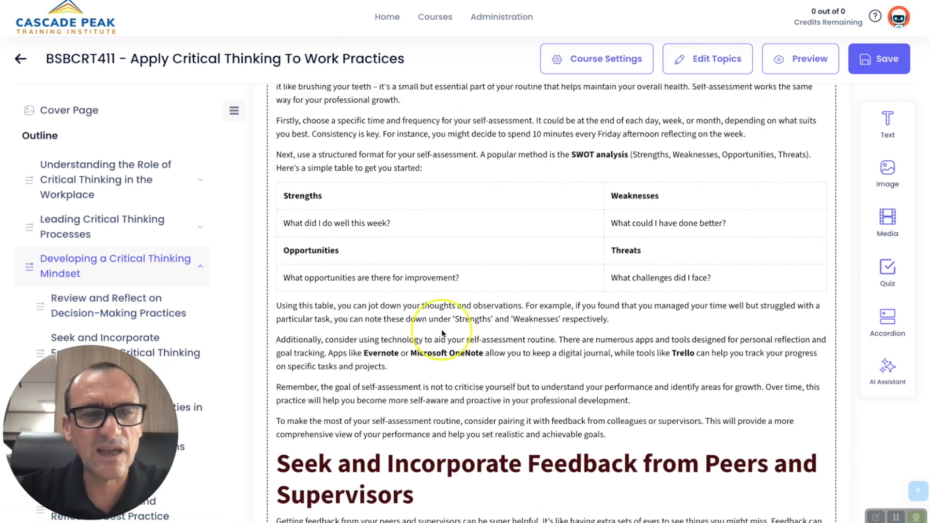
{"action": "mouse_move", "coordinate": [878, 378]}
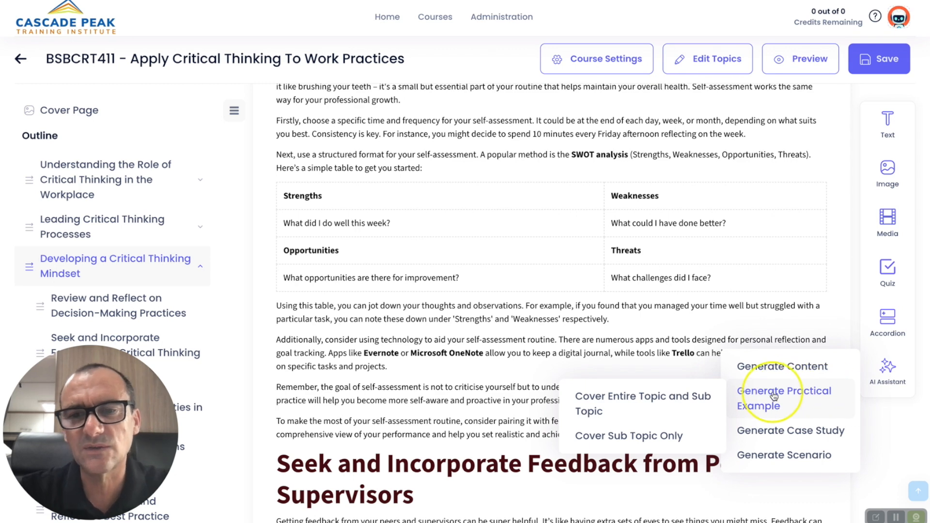
{"action": "scroll", "coordinate": [574, 392], "scroll_direction": "up", "scroll_amount": 1}
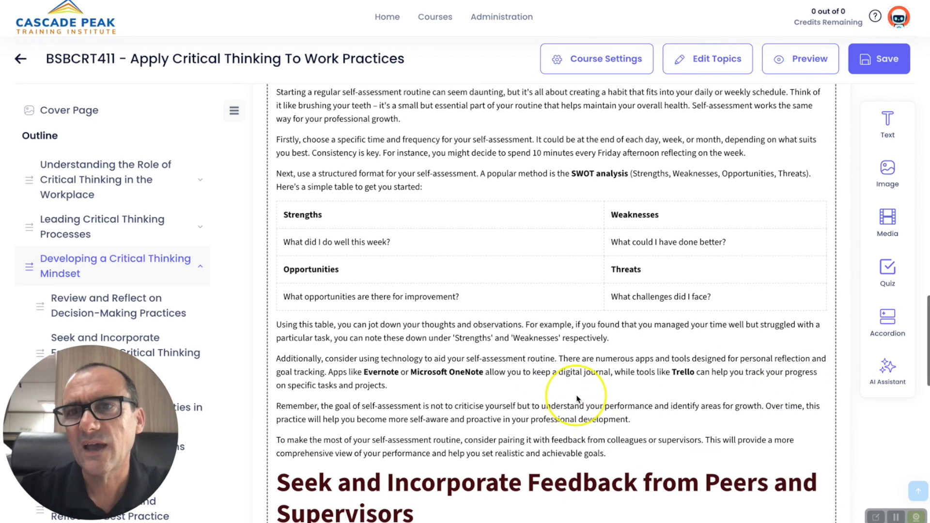
{"action": "scroll", "coordinate": [576, 394], "scroll_direction": "up", "scroll_amount": 2}
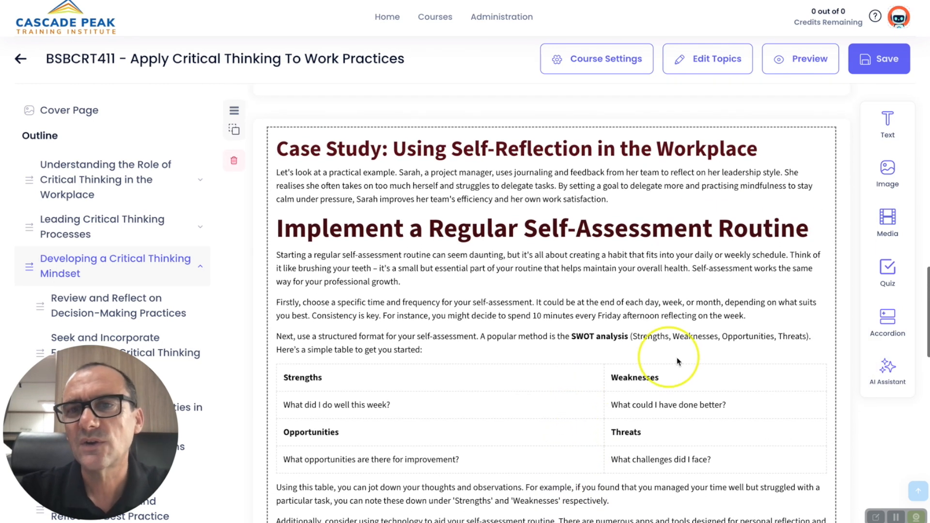
{"action": "mouse_move", "coordinate": [813, 442]}
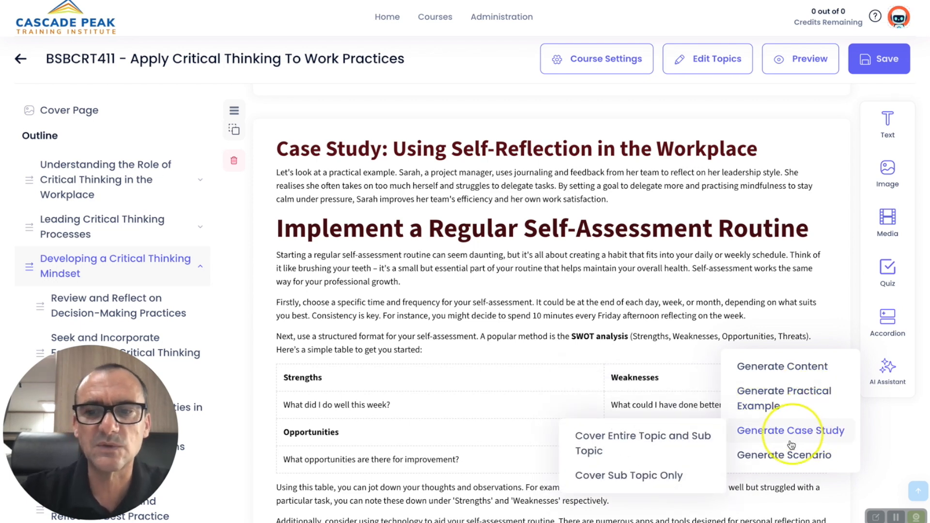
{"action": "scroll", "coordinate": [690, 290], "scroll_direction": "up", "scroll_amount": 3}
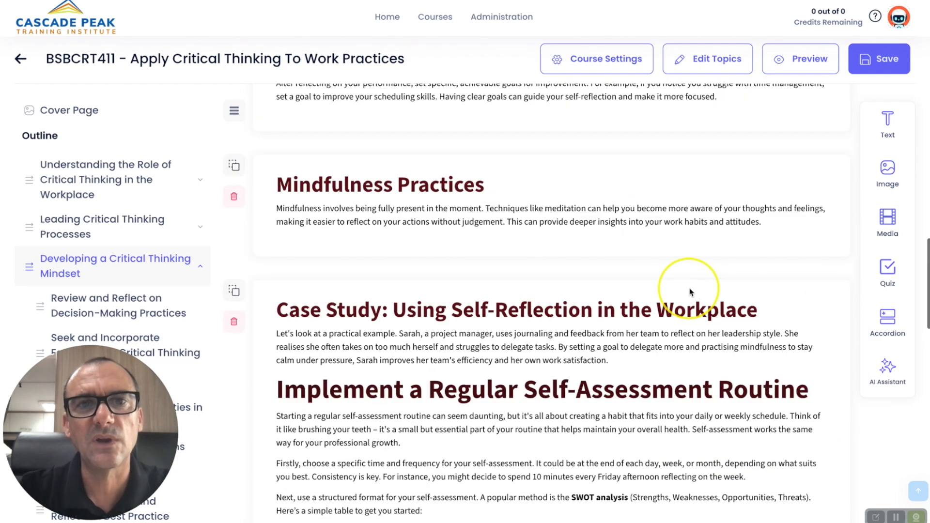
{"action": "scroll", "coordinate": [672, 286], "scroll_direction": "down", "scroll_amount": 2}
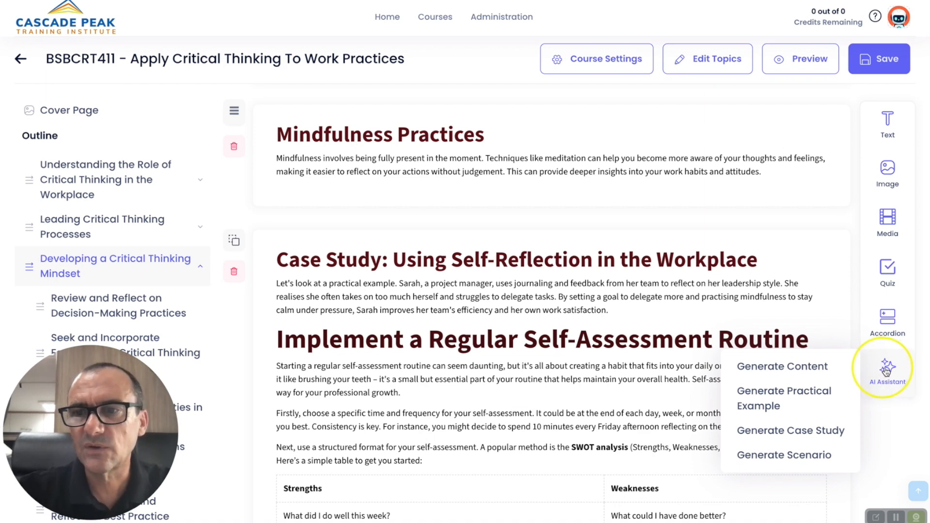
{"action": "left_click", "coordinate": [887, 367]}
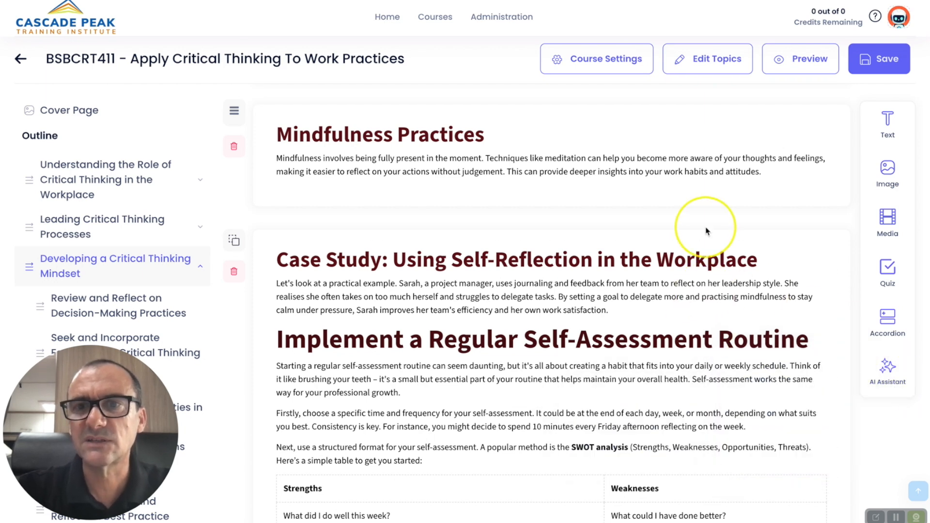
{"action": "scroll", "coordinate": [704, 234], "scroll_direction": "up", "scroll_amount": 1}
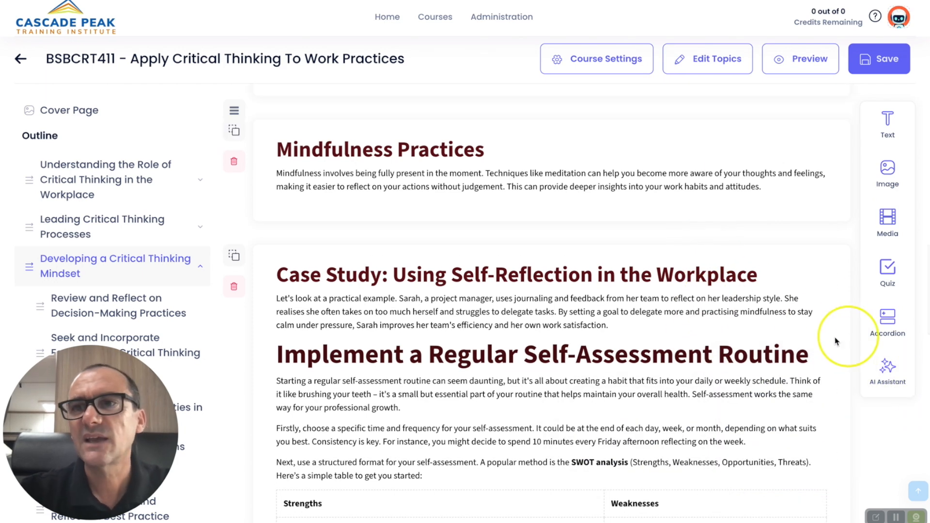
{"action": "scroll", "coordinate": [789, 317], "scroll_direction": "up", "scroll_amount": 4}
{"action": "scroll", "coordinate": [741, 296], "scroll_direction": "up", "scroll_amount": 4}
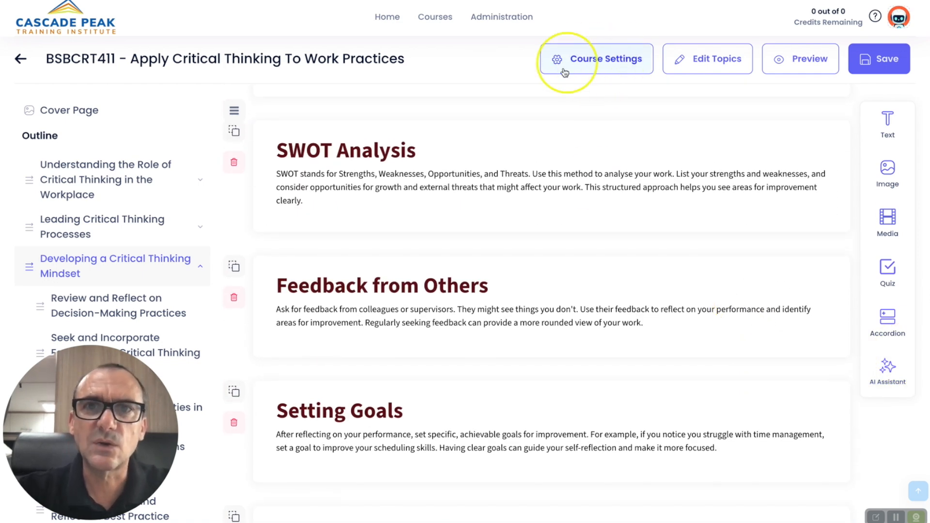
Step: Open the course settings and review the course details, reference documents, readability, language, tone of voice and country options
{"action": "left_click", "coordinate": [599, 62]}
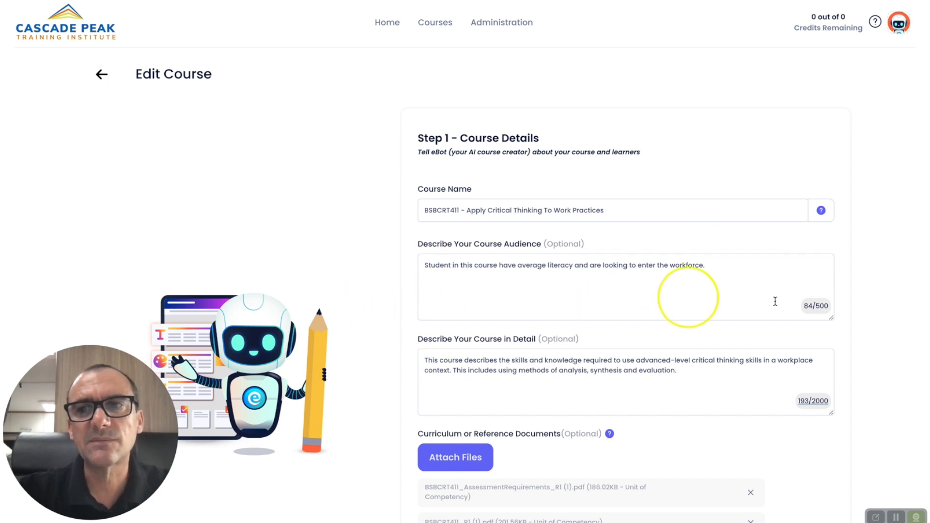
{"action": "scroll", "coordinate": [871, 380], "scroll_direction": "down", "scroll_amount": 1}
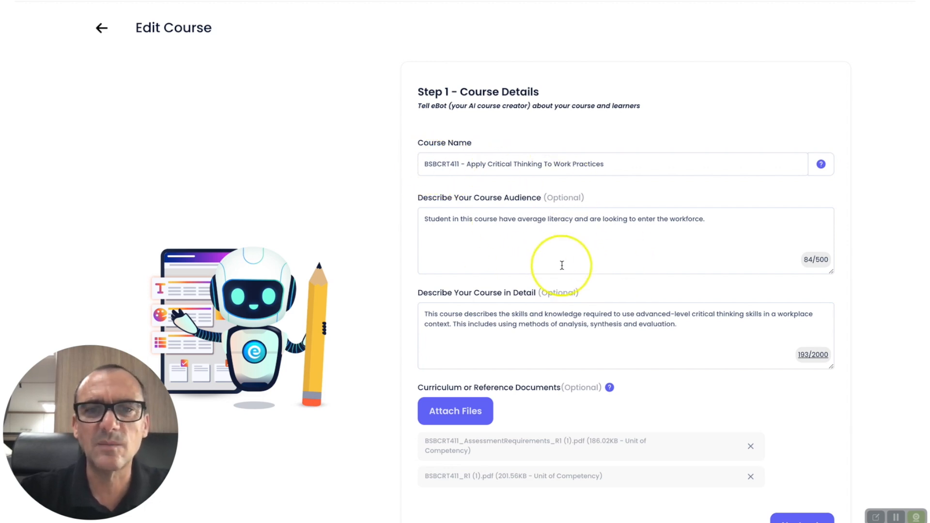
{"action": "scroll", "coordinate": [557, 264], "scroll_direction": "down", "scroll_amount": 1}
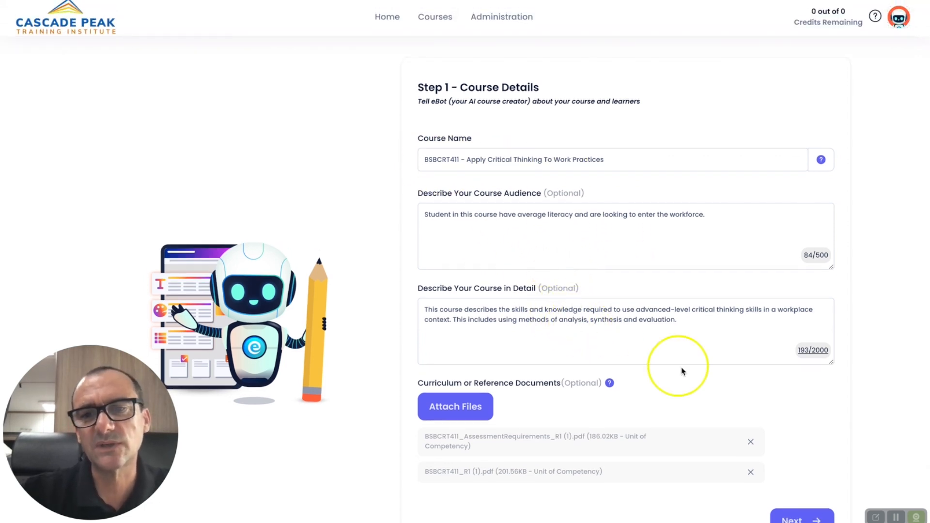
{"action": "scroll", "coordinate": [755, 411], "scroll_direction": "down", "scroll_amount": 2}
{"action": "left_click", "coordinate": [797, 453]}
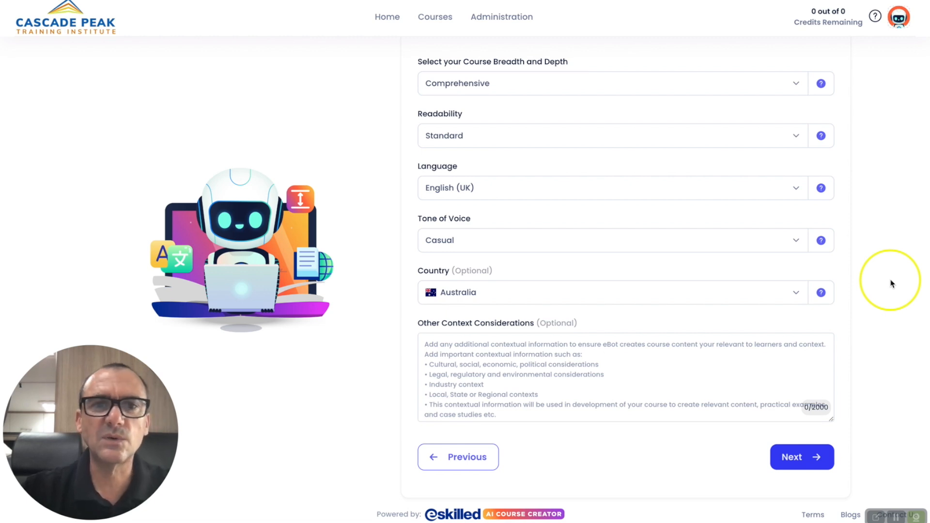
{"action": "scroll", "coordinate": [890, 286], "scroll_direction": "down", "scroll_amount": 1}
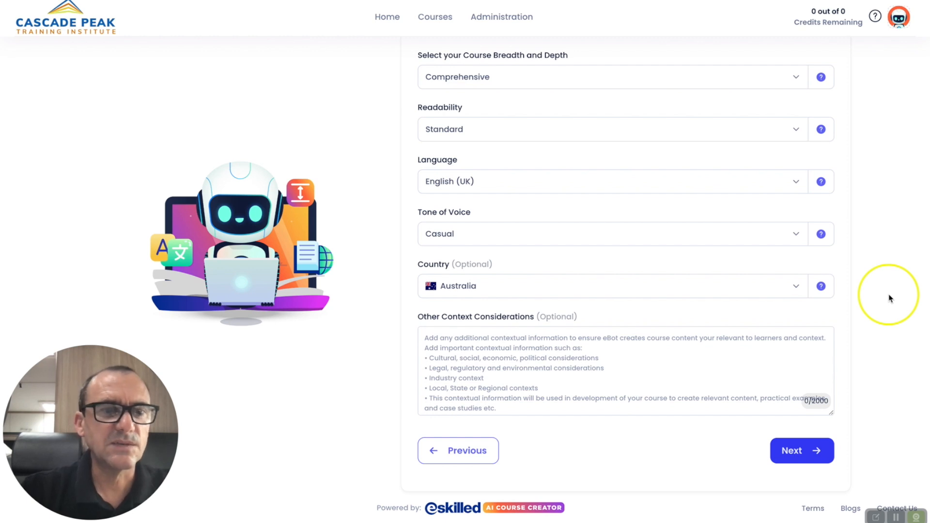
Step: Browse the available course themes, proceed through the quiz settings, and save the course settings to return to the course
{"action": "left_click", "coordinate": [796, 455]}
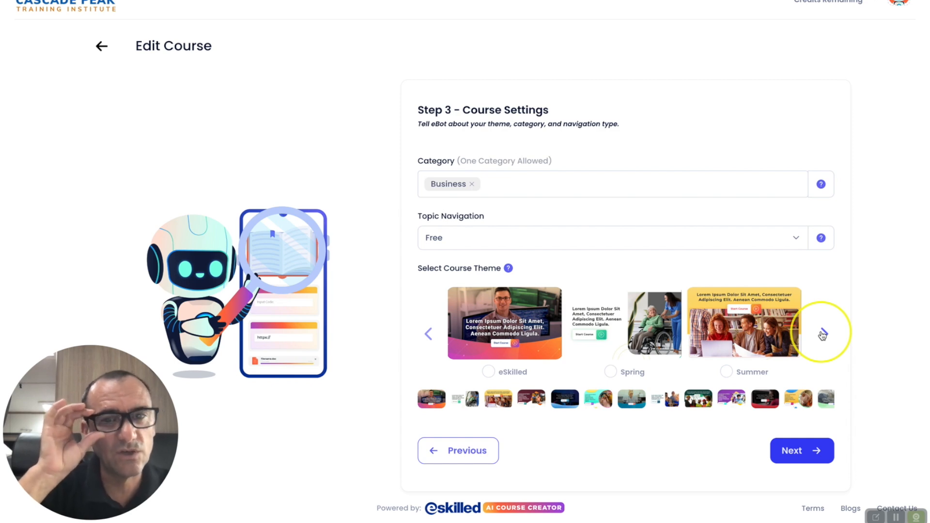
{"action": "left_click", "coordinate": [823, 335]}
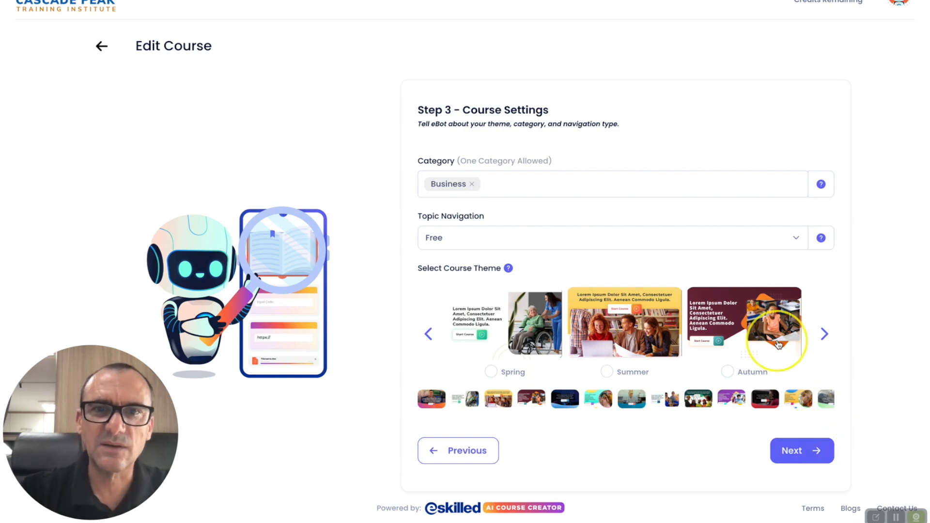
{"action": "left_click", "coordinate": [808, 453]}
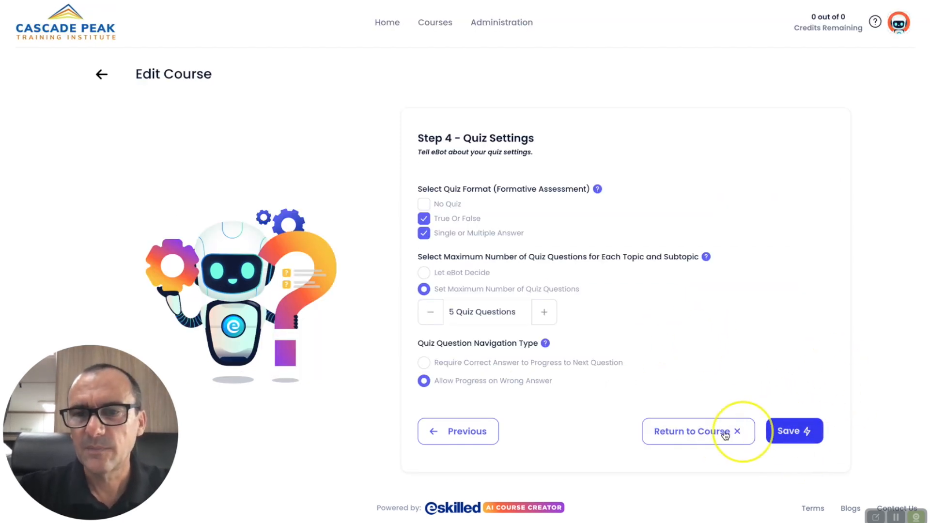
{"action": "left_click", "coordinate": [785, 433]}
{"action": "left_click", "coordinate": [569, 374]}
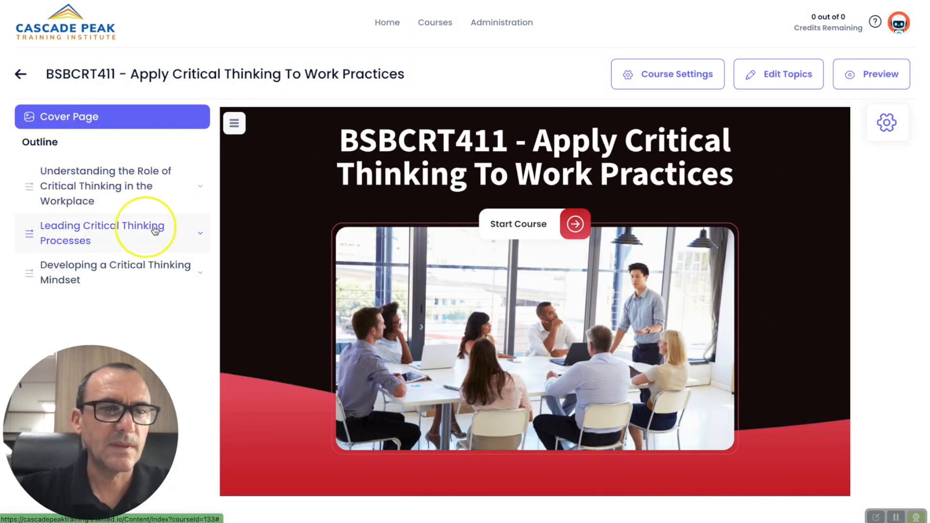
Step: Open the topic "Understanding the Role of Critical Thinking in the Workplace" and review its image and introductory text
{"action": "scroll", "coordinate": [130, 264], "scroll_direction": "down", "scroll_amount": 1}
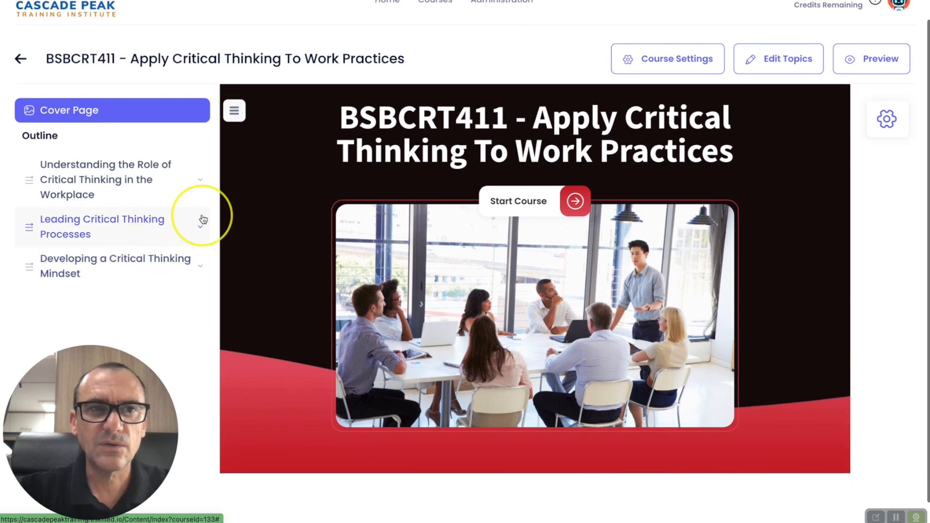
{"action": "left_click", "coordinate": [160, 164]}
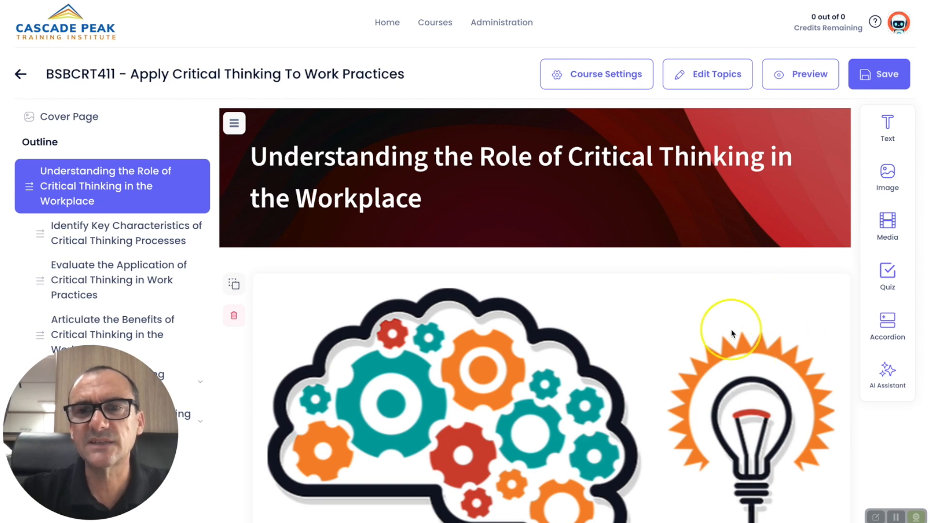
{"action": "scroll", "coordinate": [728, 327], "scroll_direction": "down", "scroll_amount": 2}
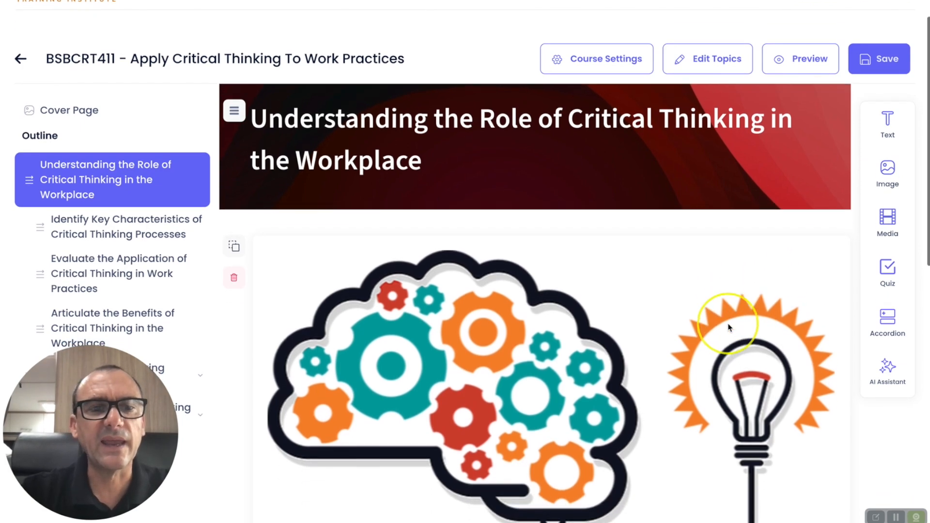
{"action": "scroll", "coordinate": [728, 327], "scroll_direction": "down", "scroll_amount": 4}
{"action": "scroll", "coordinate": [727, 323], "scroll_direction": "down", "scroll_amount": 2}
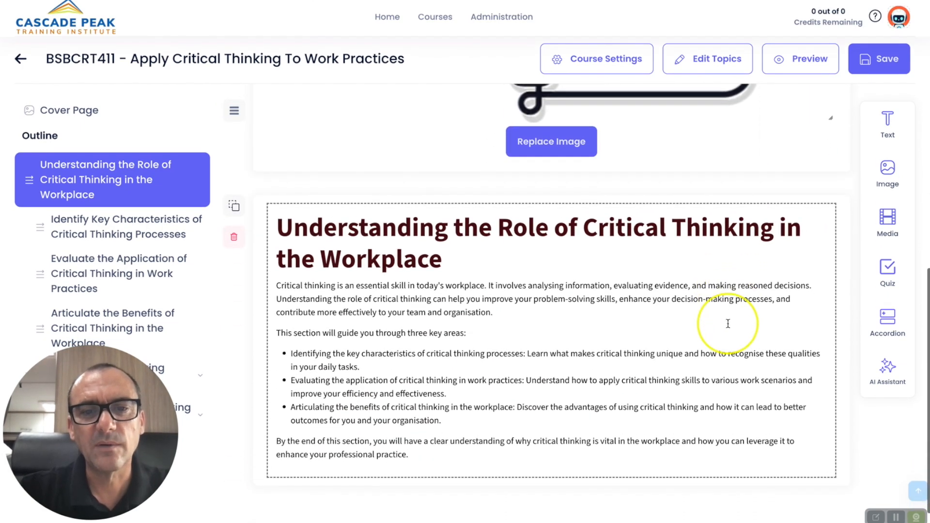
{"action": "scroll", "coordinate": [652, 331], "scroll_direction": "up", "scroll_amount": 1}
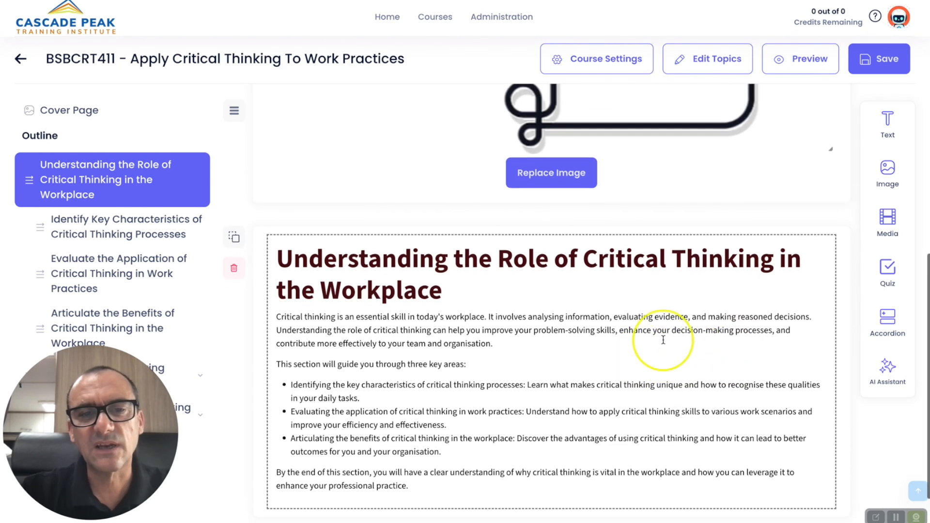
{"action": "scroll", "coordinate": [666, 347], "scroll_direction": "down", "scroll_amount": 1}
{"action": "scroll", "coordinate": [666, 347], "scroll_direction": "down", "scroll_amount": 1}
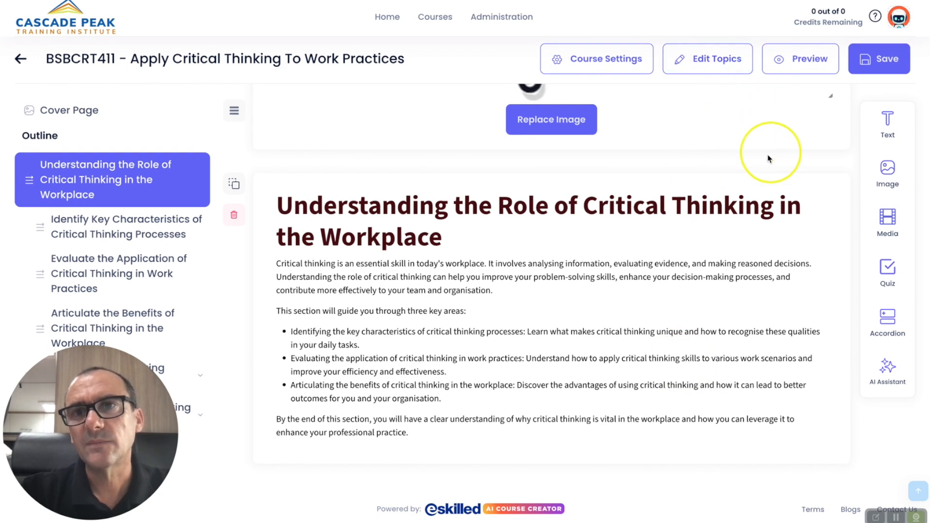
Step: Select the opening paragraph of the topic's introduction and examine the AI text-editing options for it
{"action": "left_click_drag", "start_coordinate": [511, 293], "coordinate": [260, 264]}
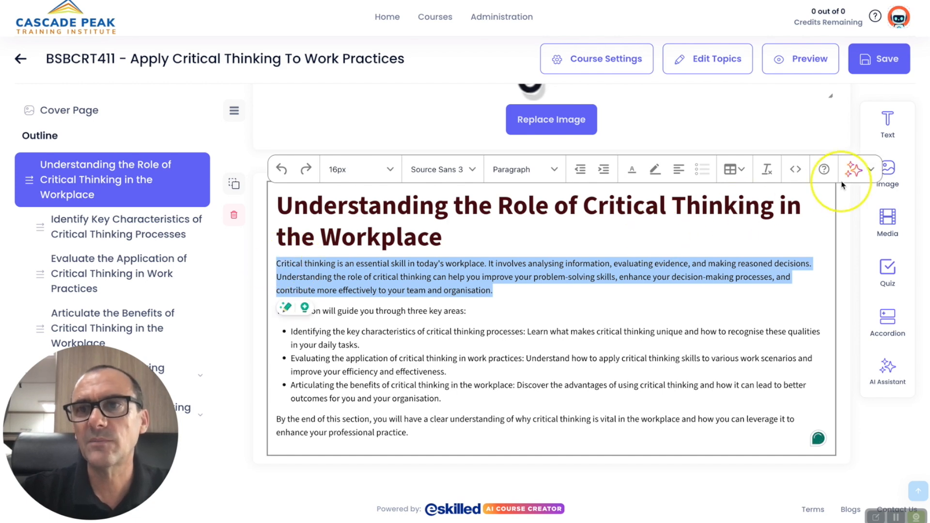
{"action": "left_click", "coordinate": [867, 169]}
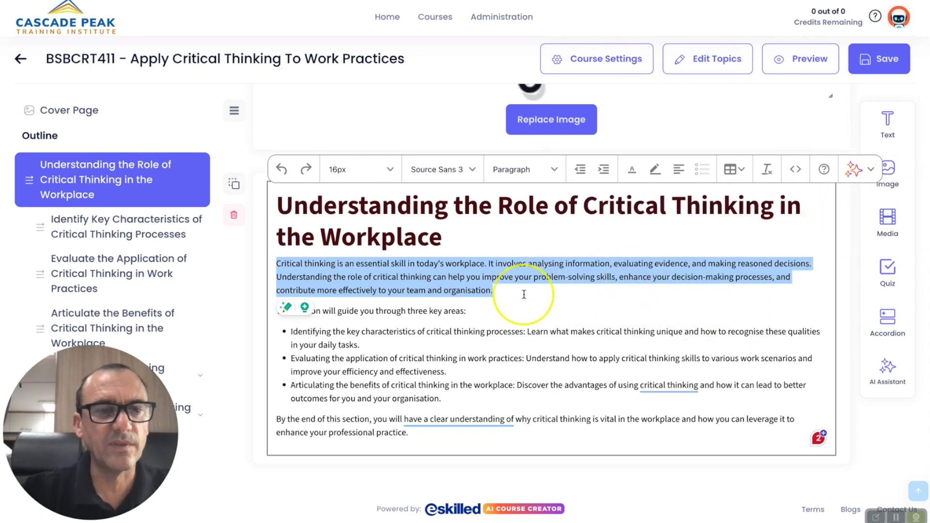
{"action": "left_click", "coordinate": [438, 128]}
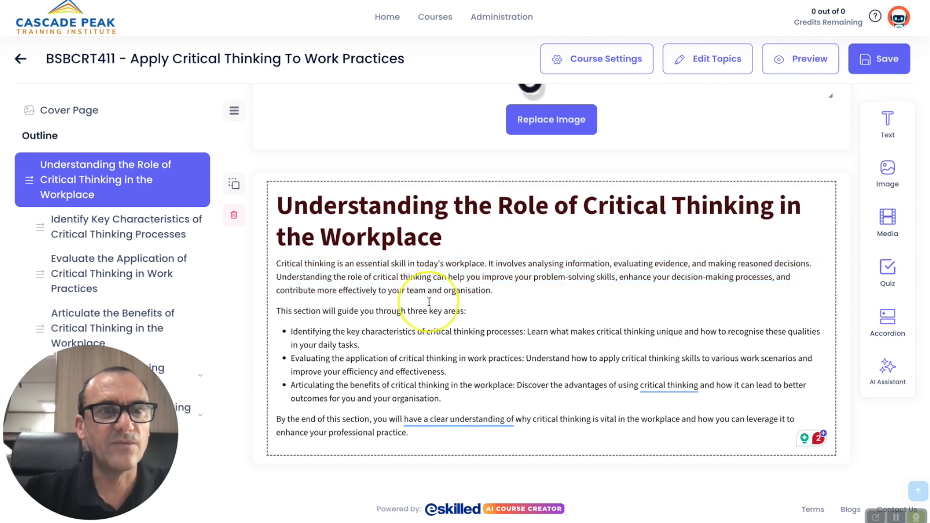